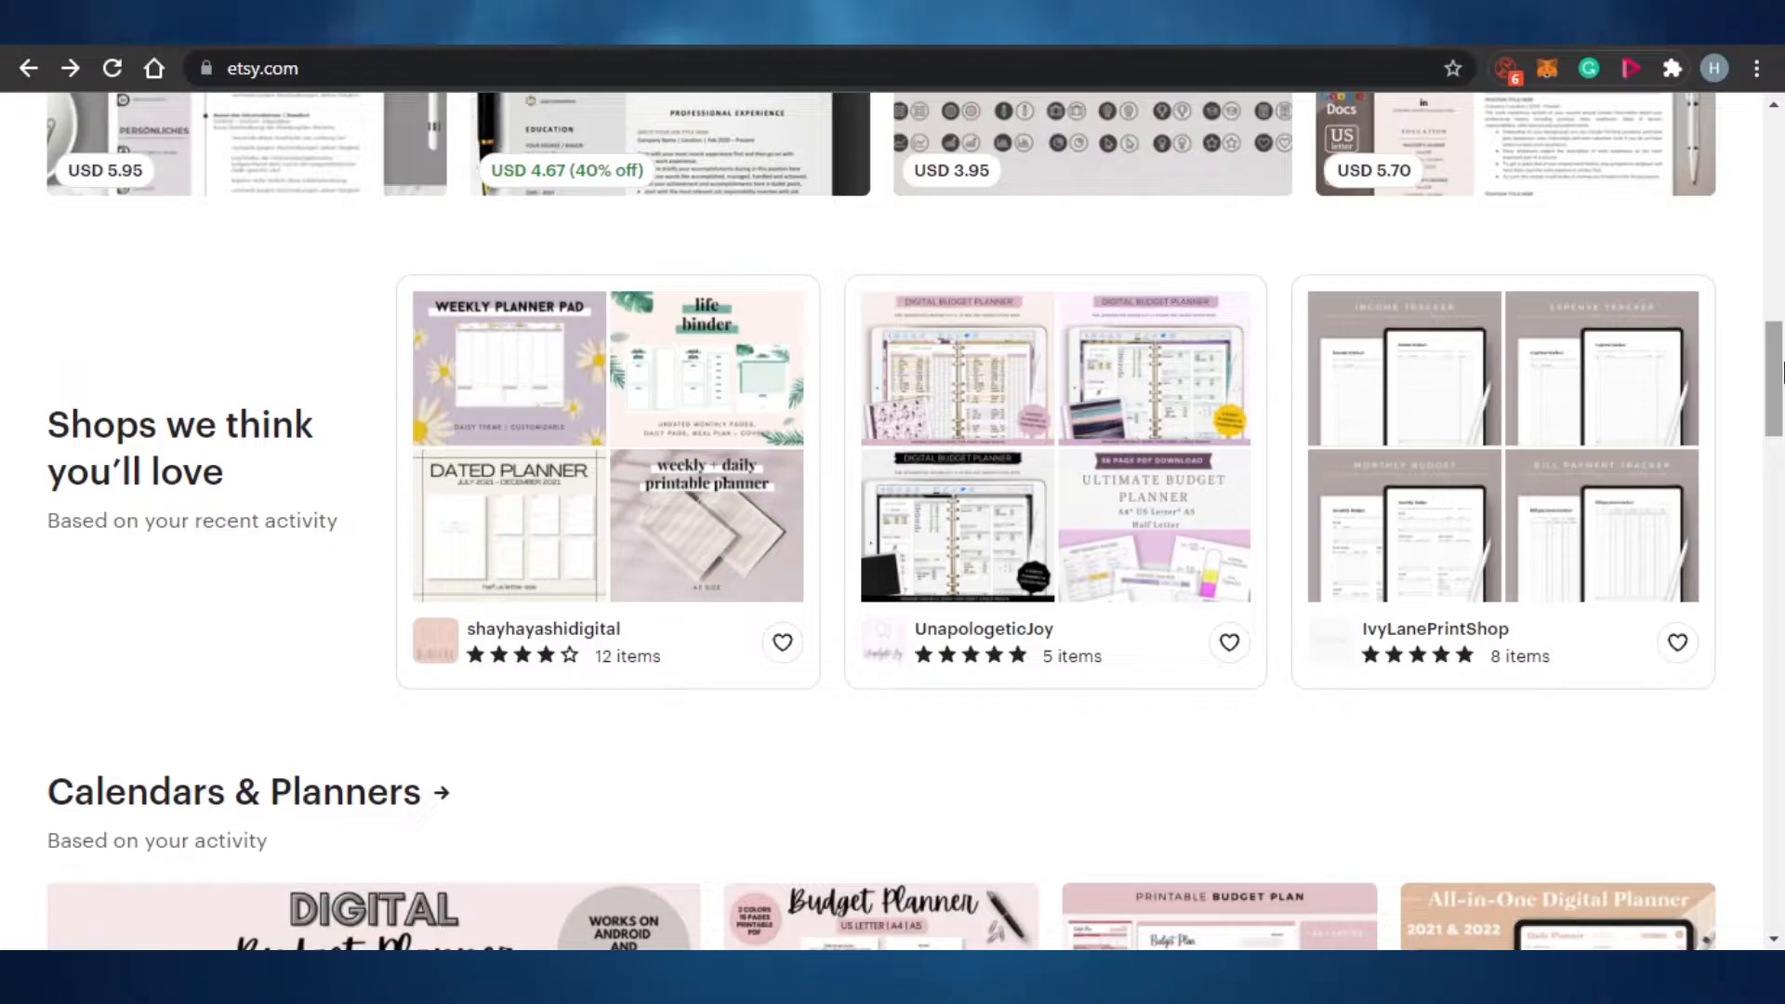
left_click_drag(1782, 372, 1782, 240)
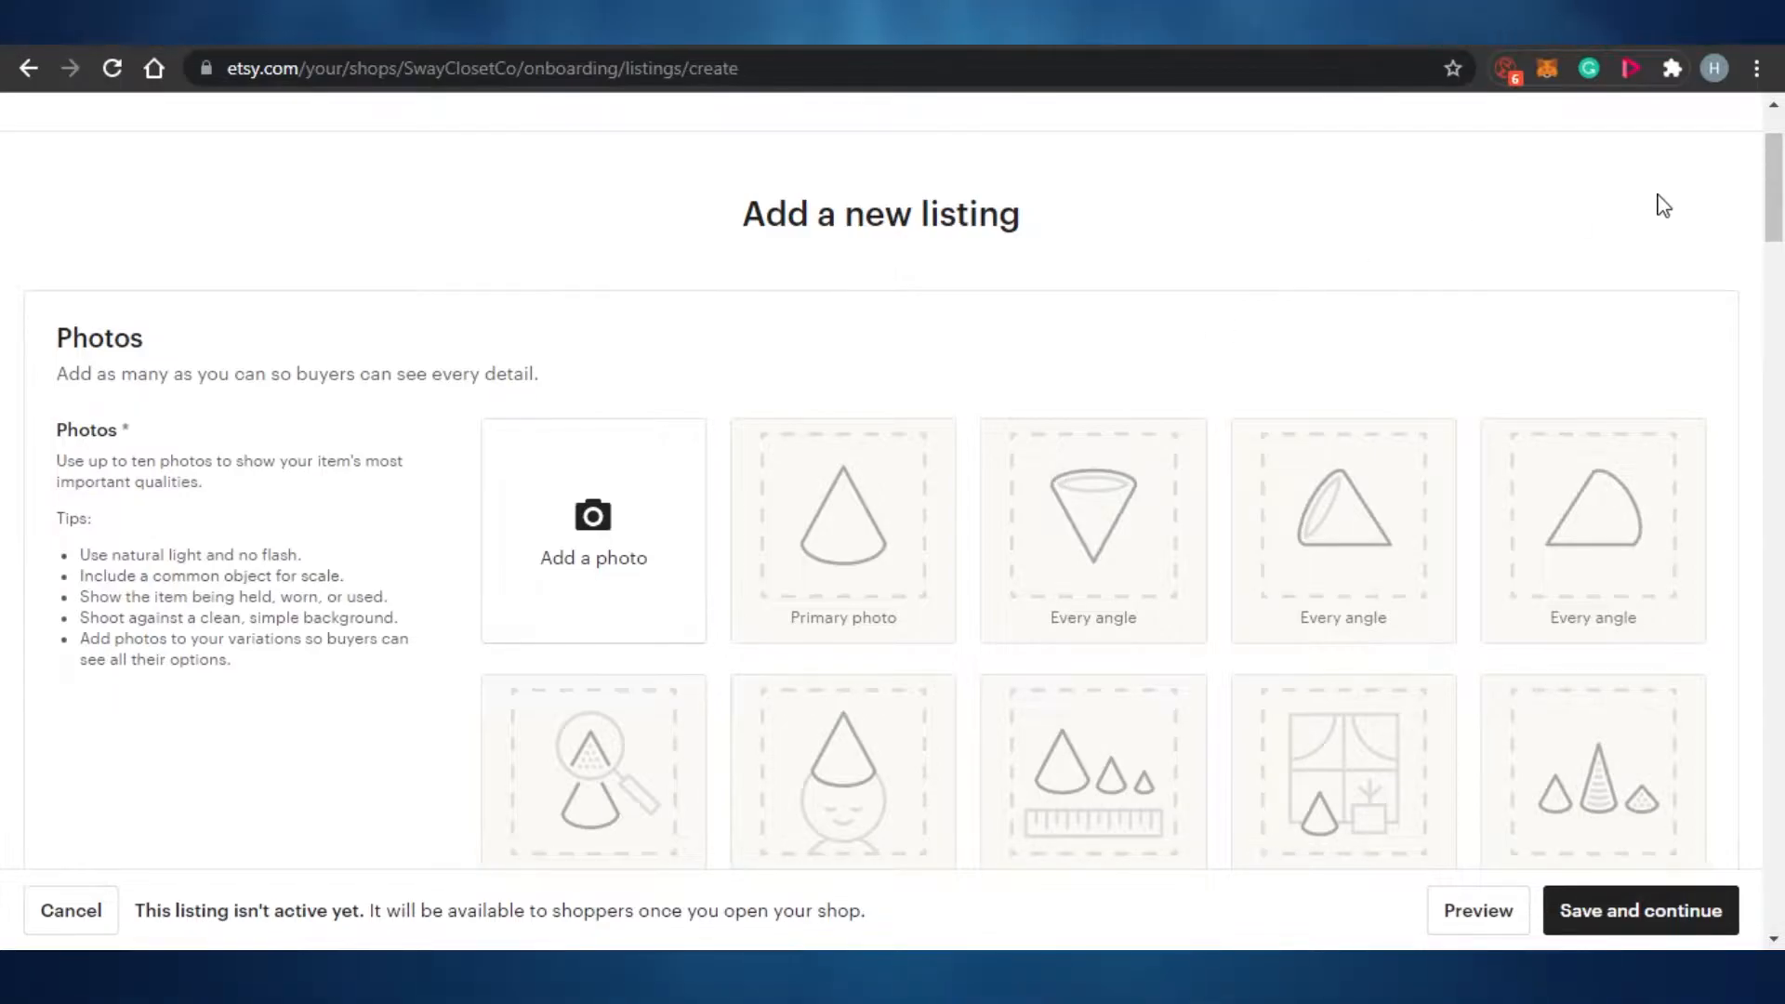
mouse_move(1776, 219)
left_mouse_down()
mouse_move(1781, 800)
mouse_move(1782, 253)
left_mouse_up()
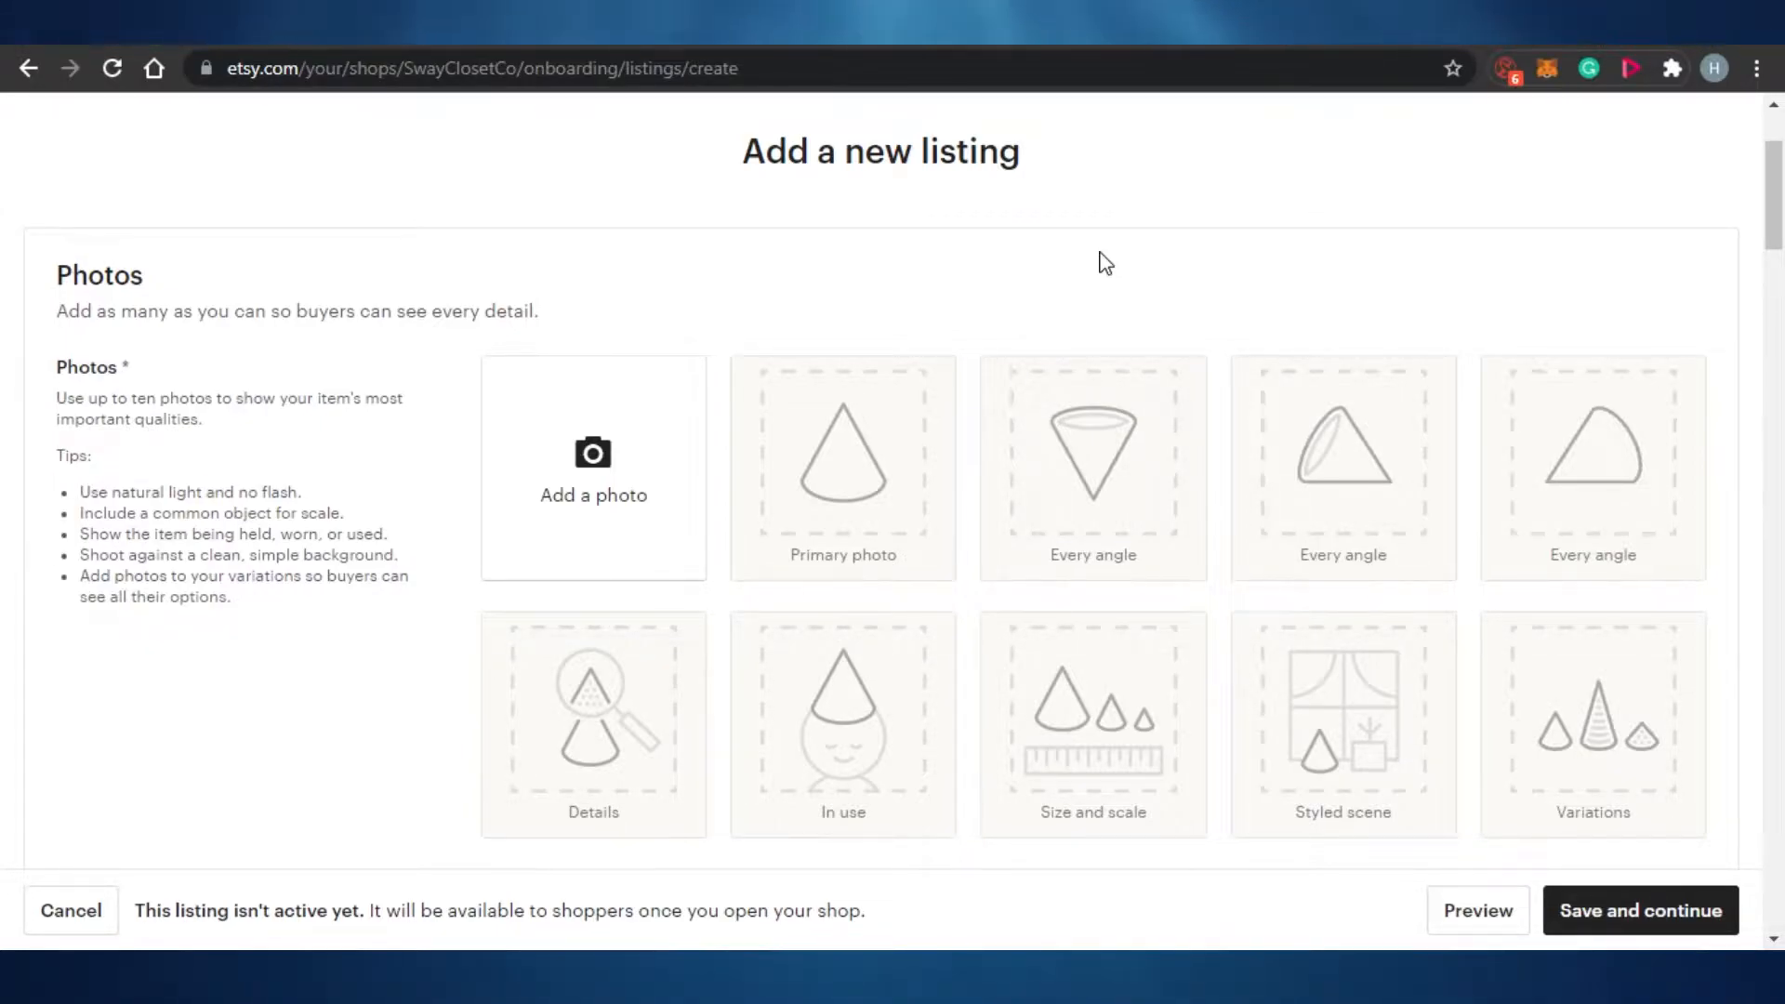
key("alt+Left")
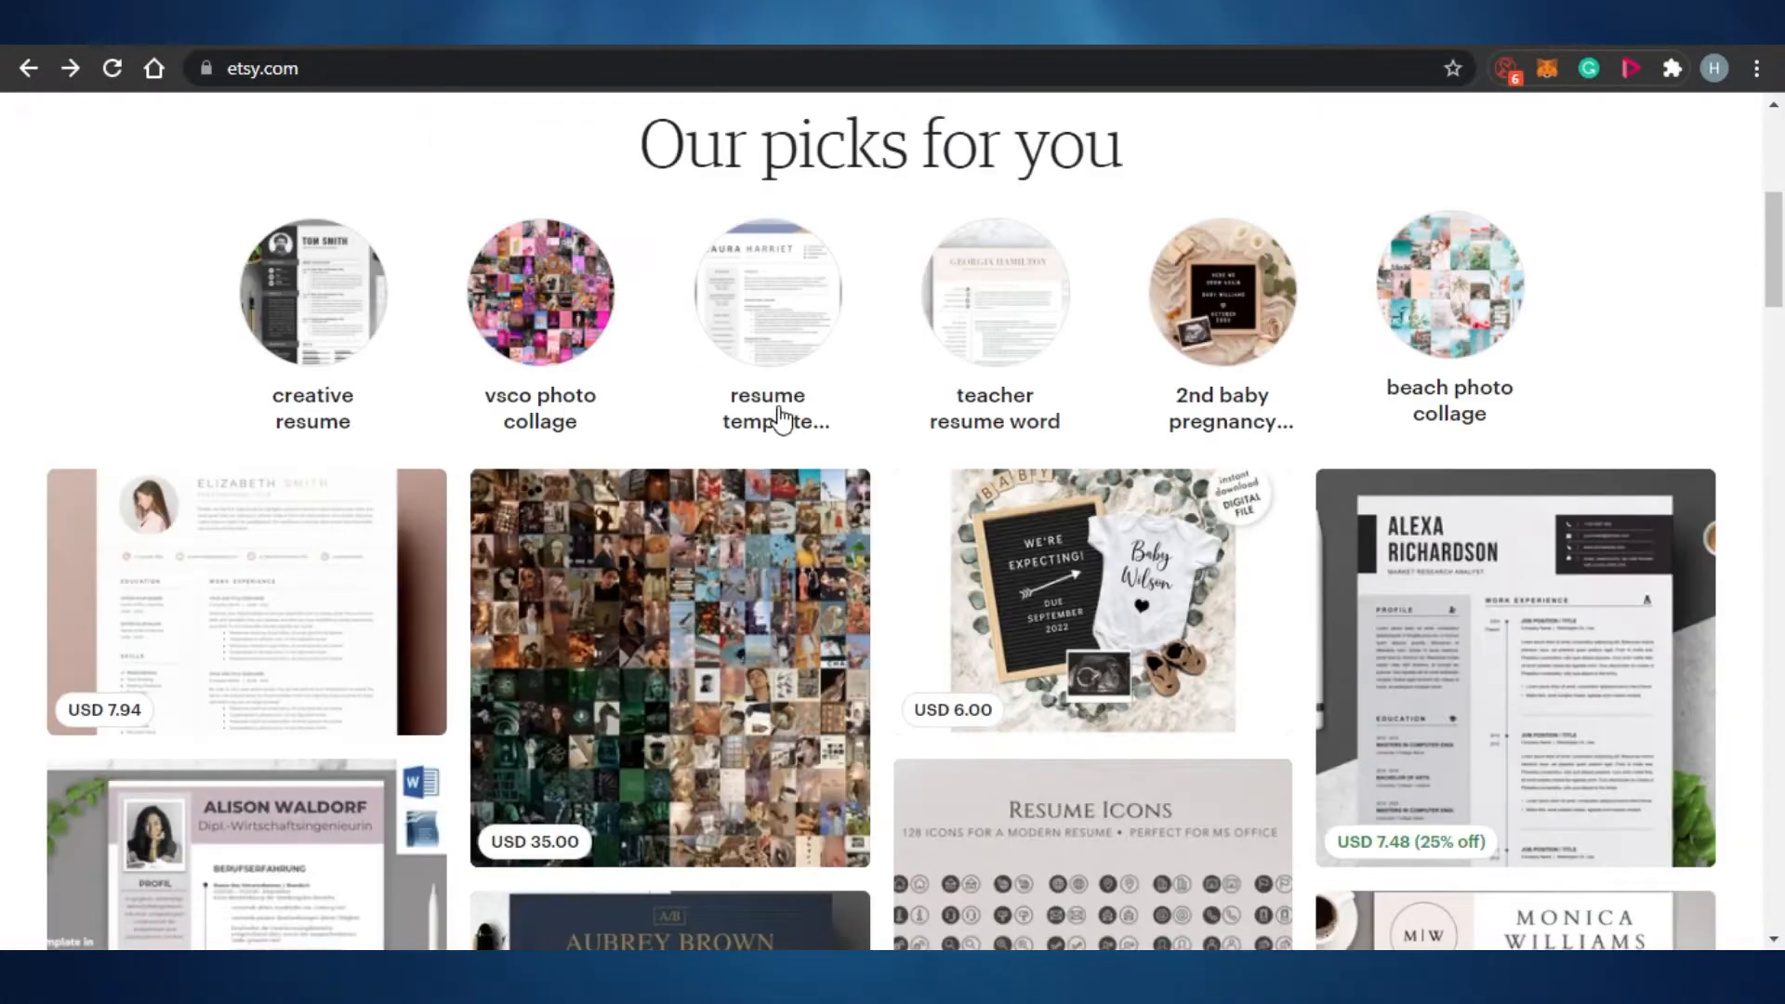
left_click_drag(1782, 337, 1782, 275)
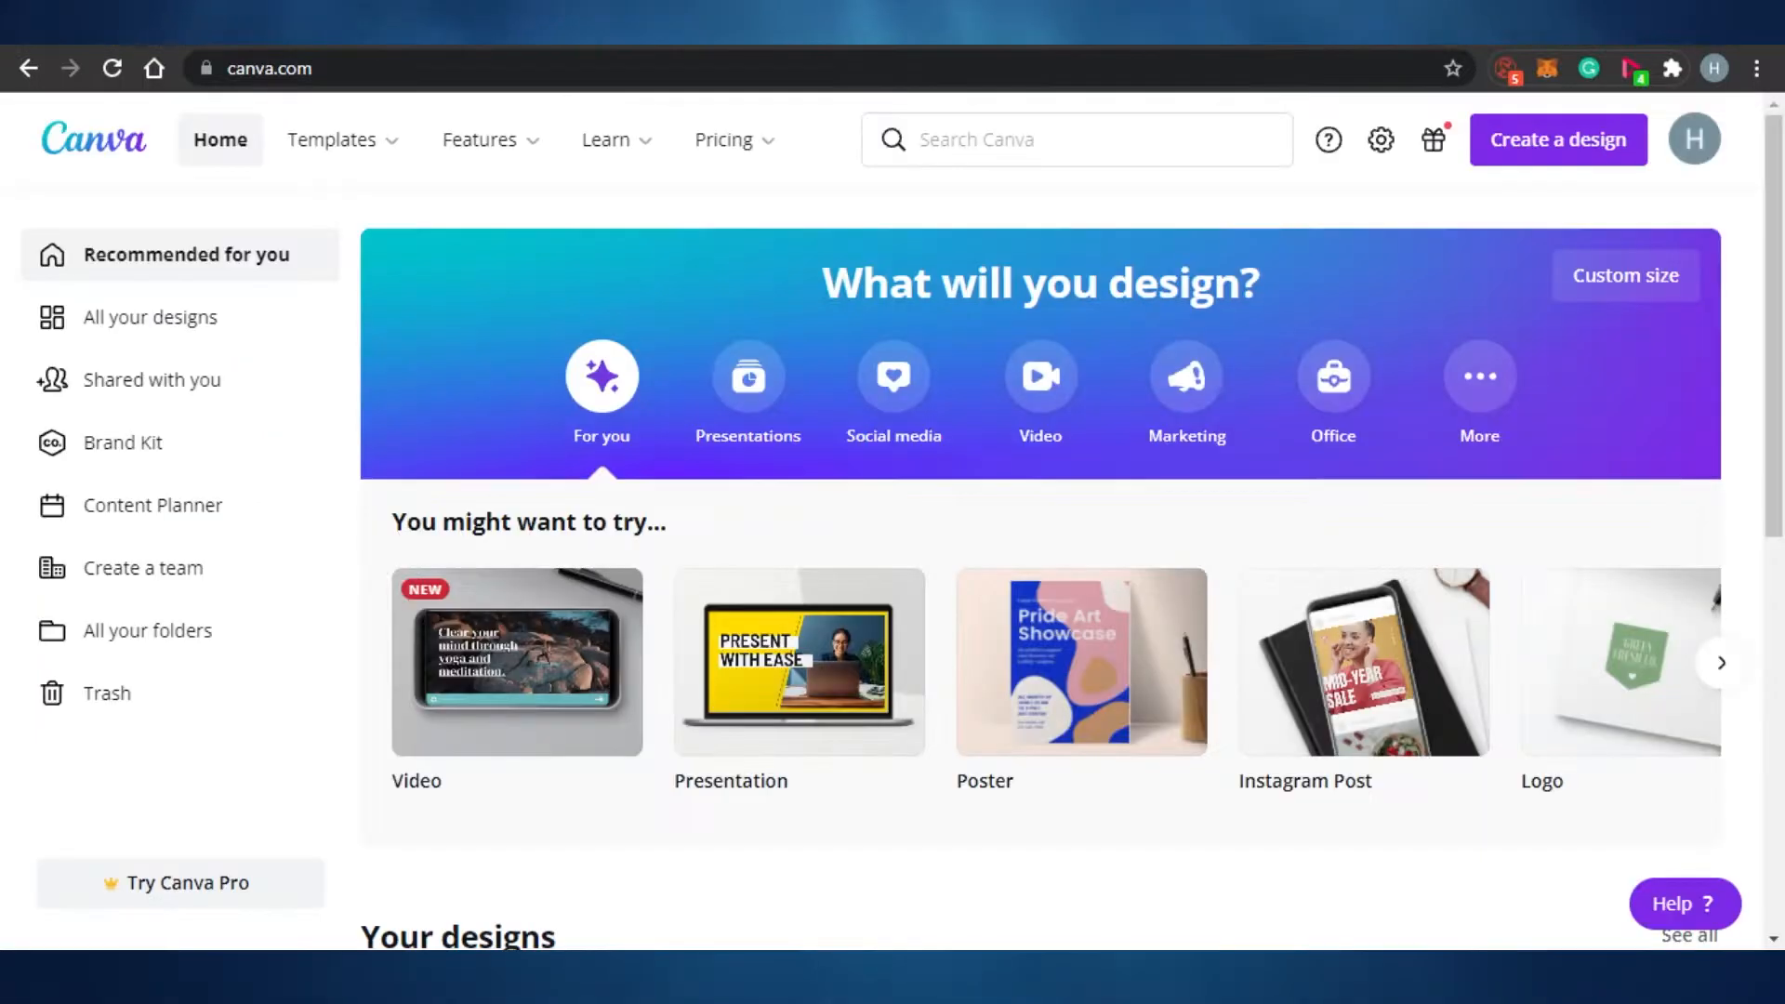
Step: Switch to Canva and create a blank poster design
scroll(874, 263, "down", 4)
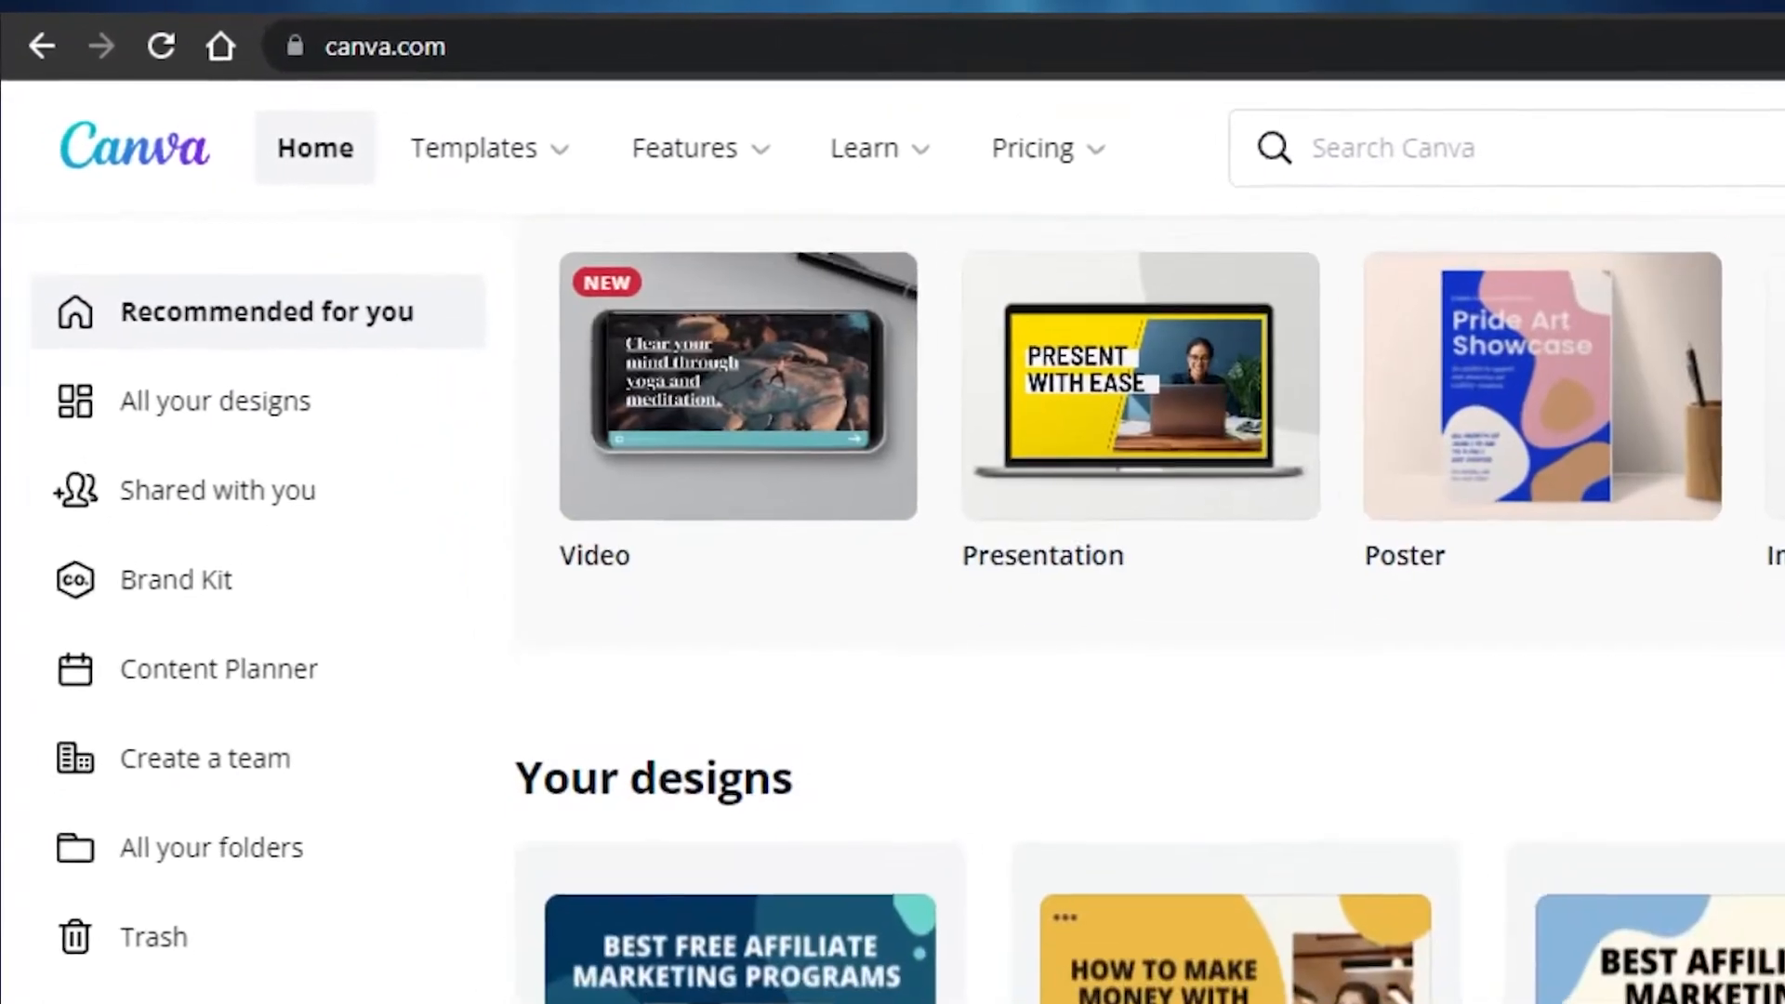
scroll(1194, 581, "up", 2)
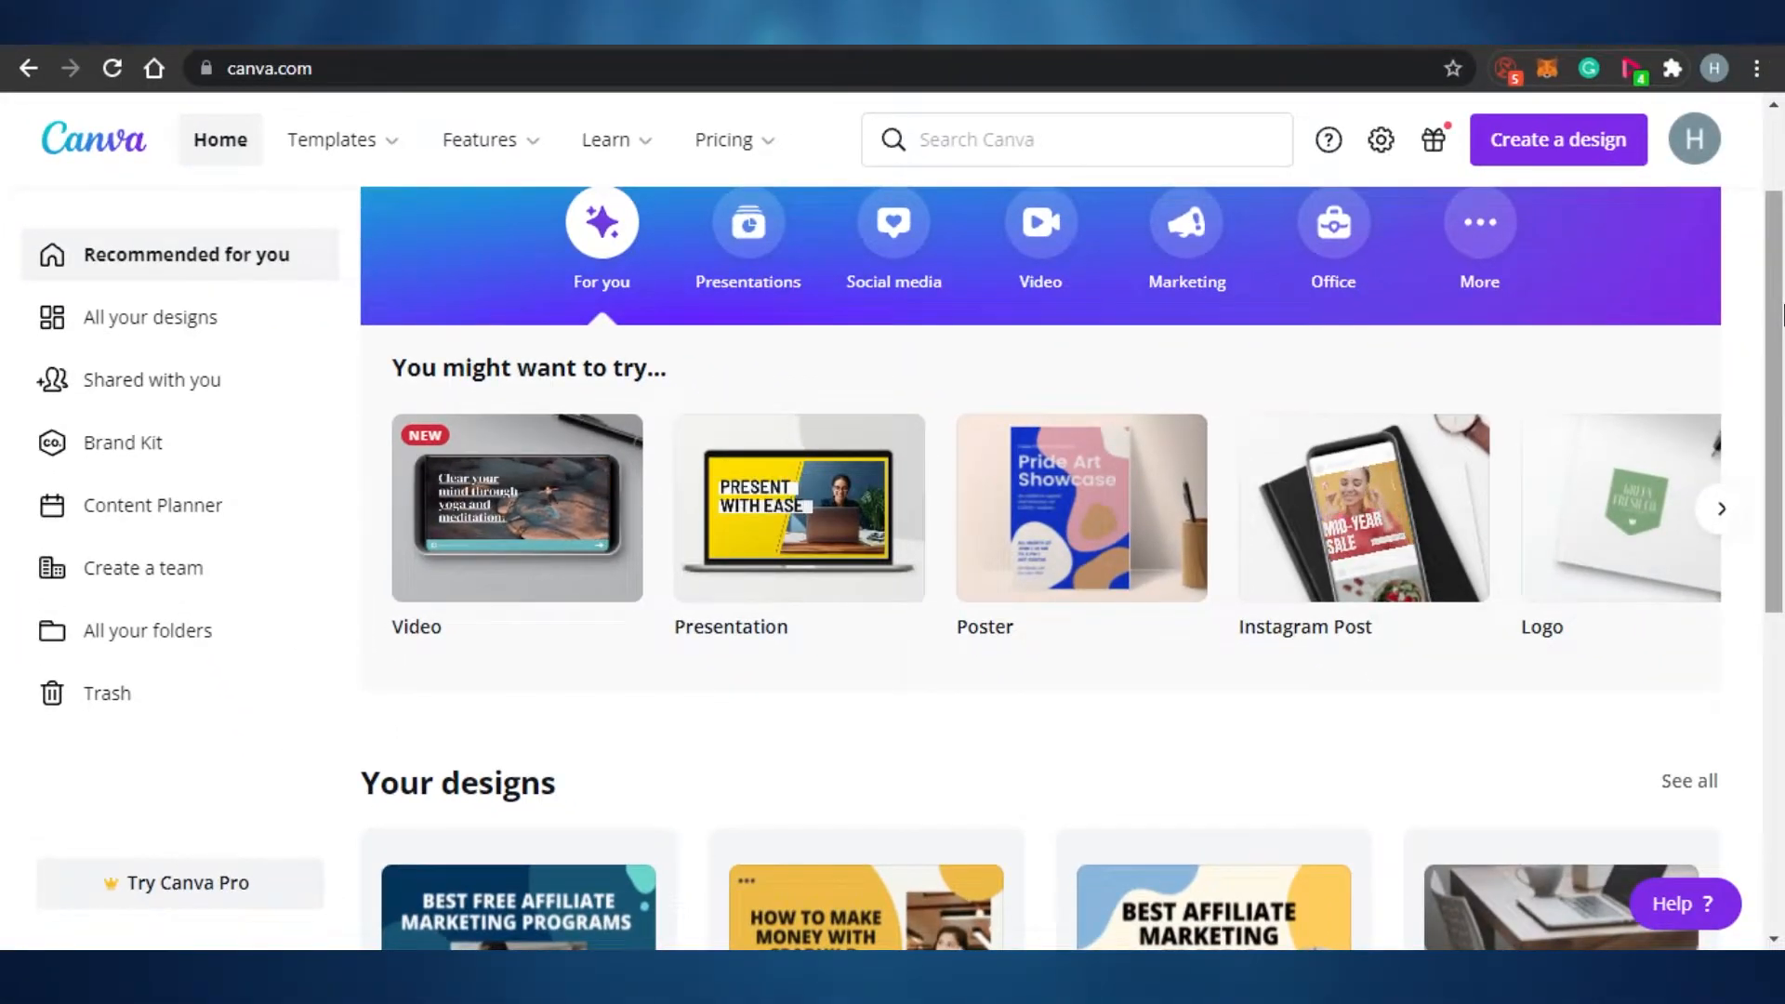
mouse_move(1047, 525)
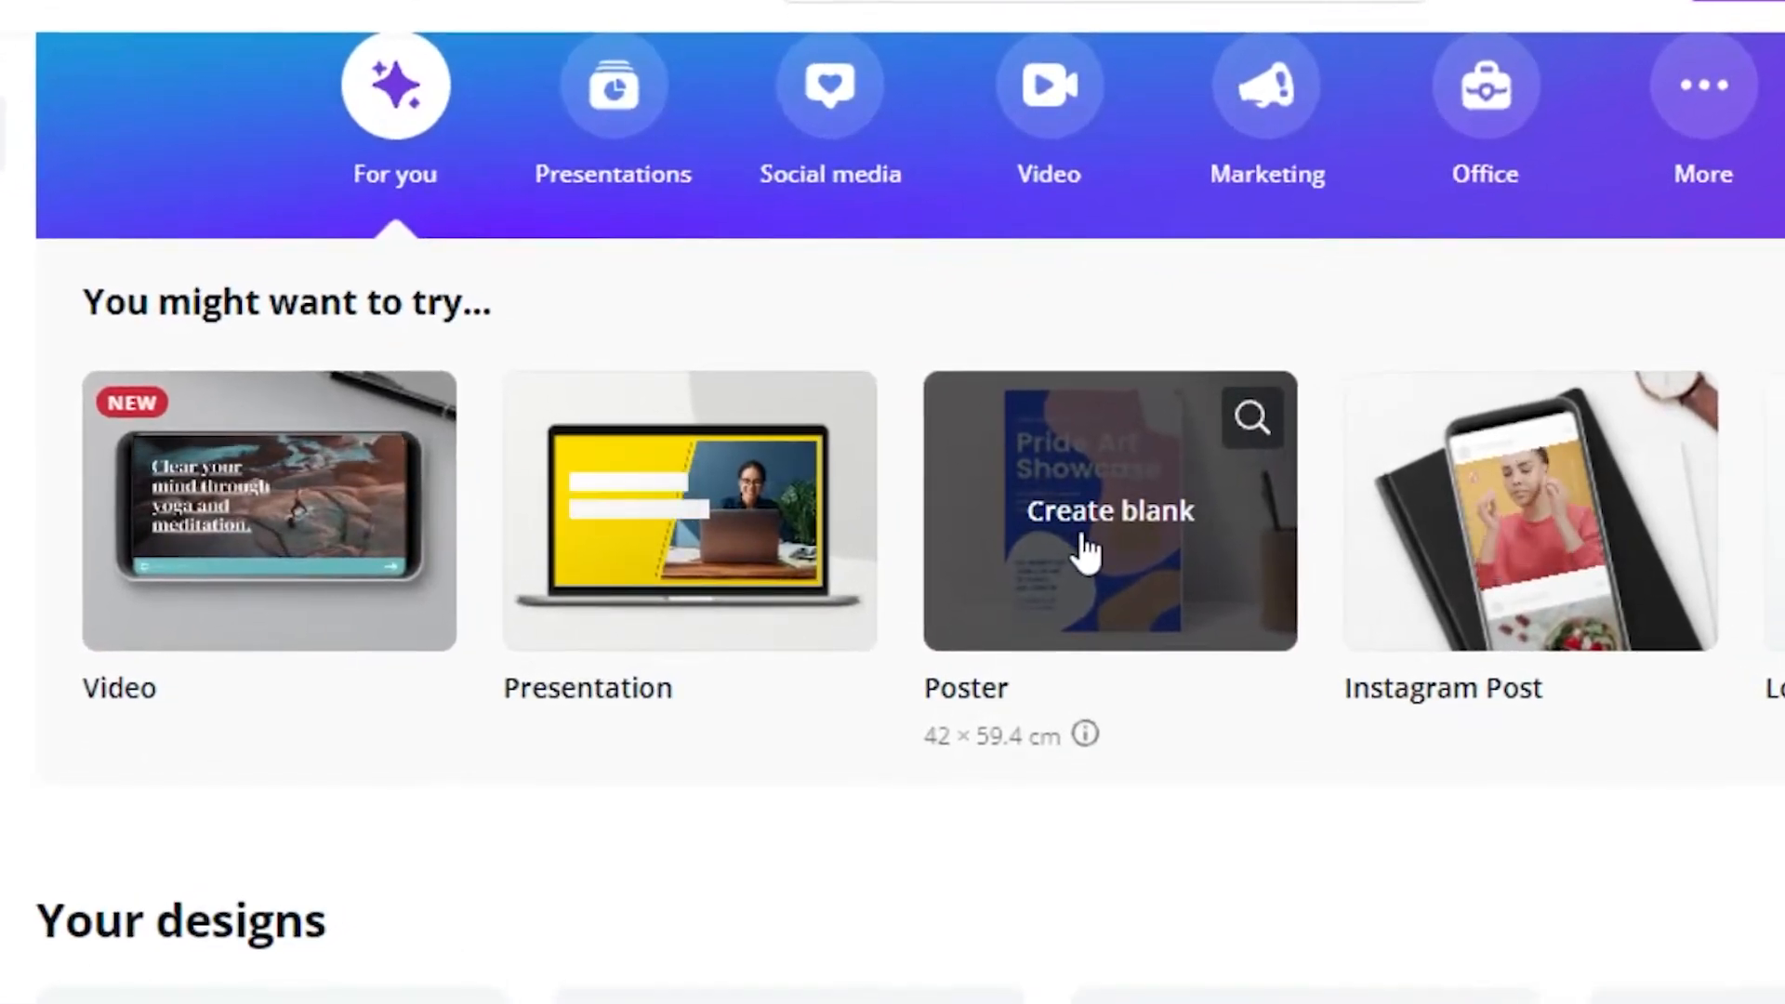
left_click(1049, 525)
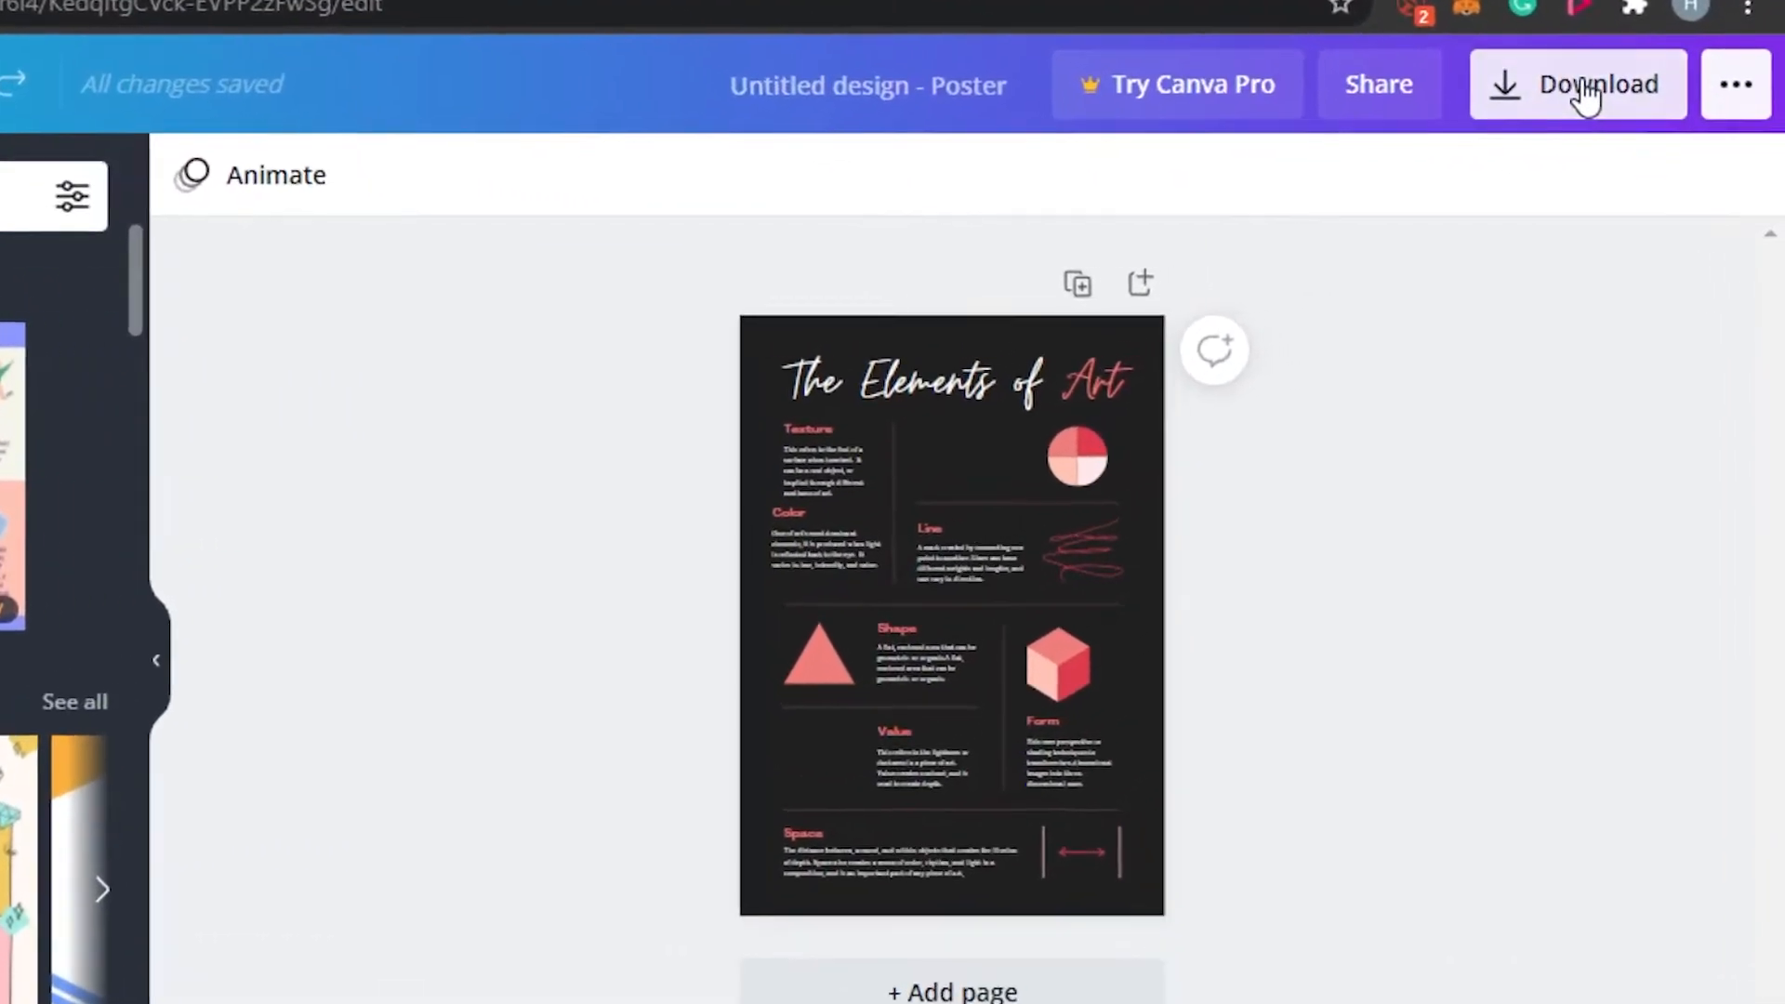
Step: Download the "The Elements of Art" poster as a PDF Print file
left_click(1588, 93)
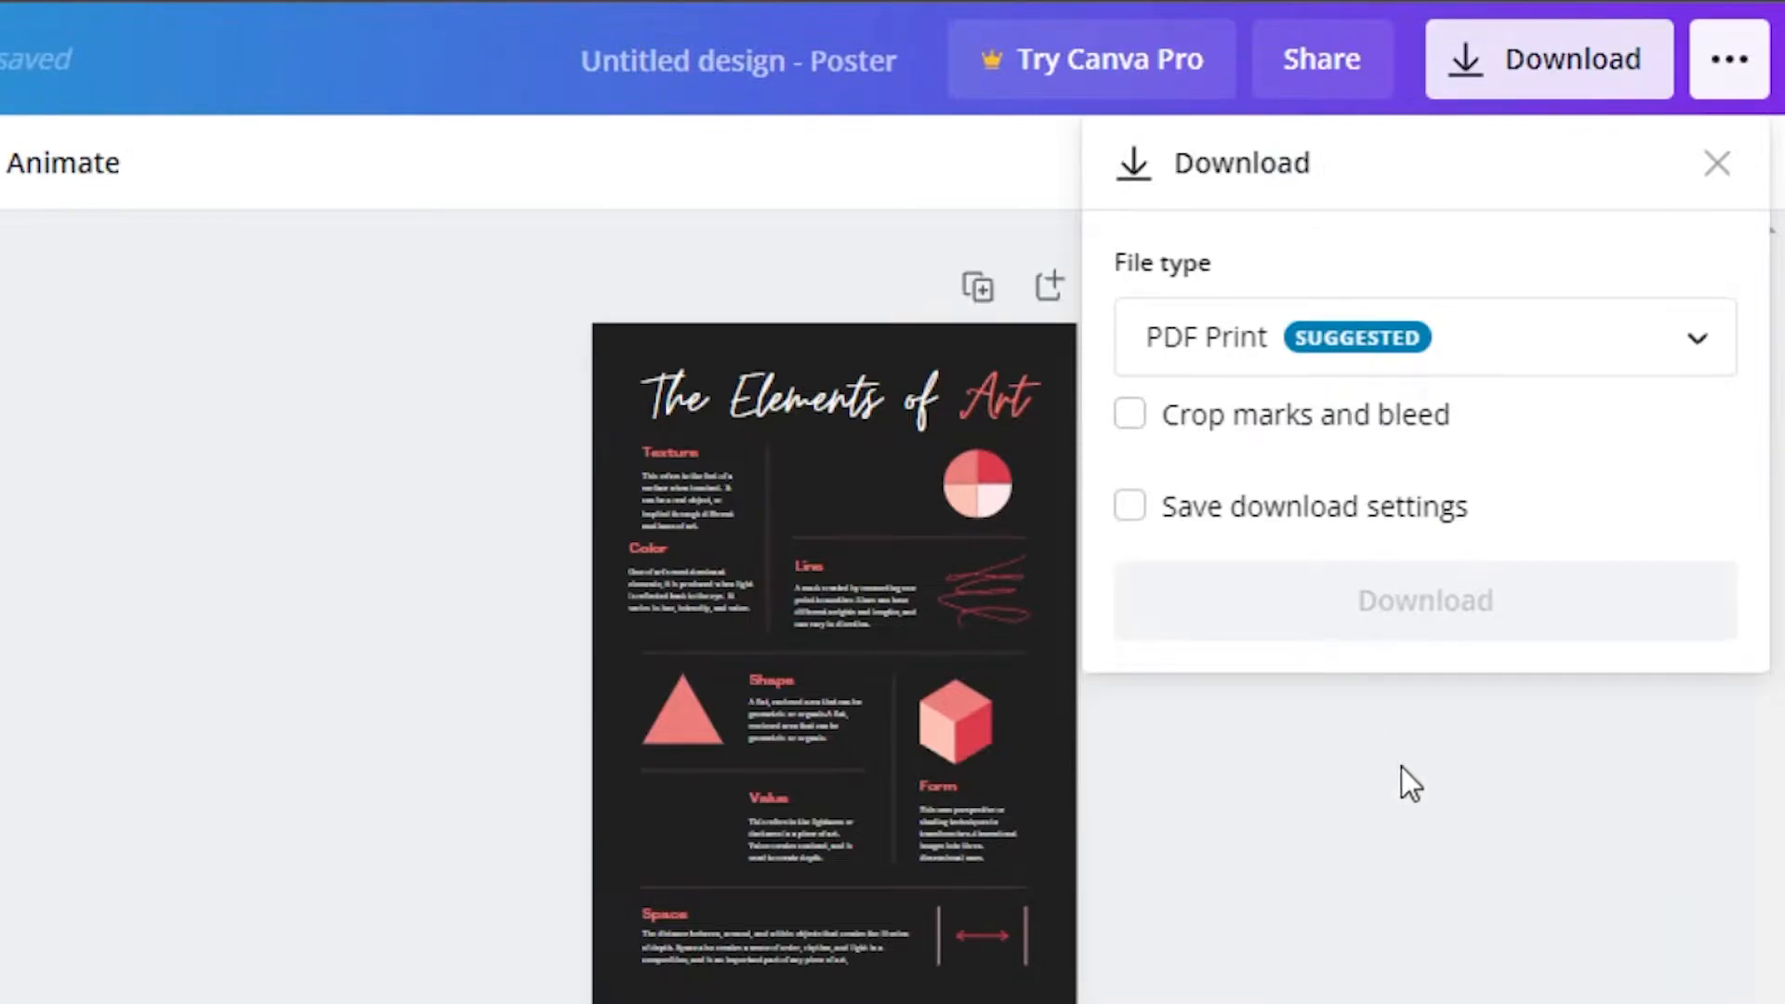
left_click(963, 433)
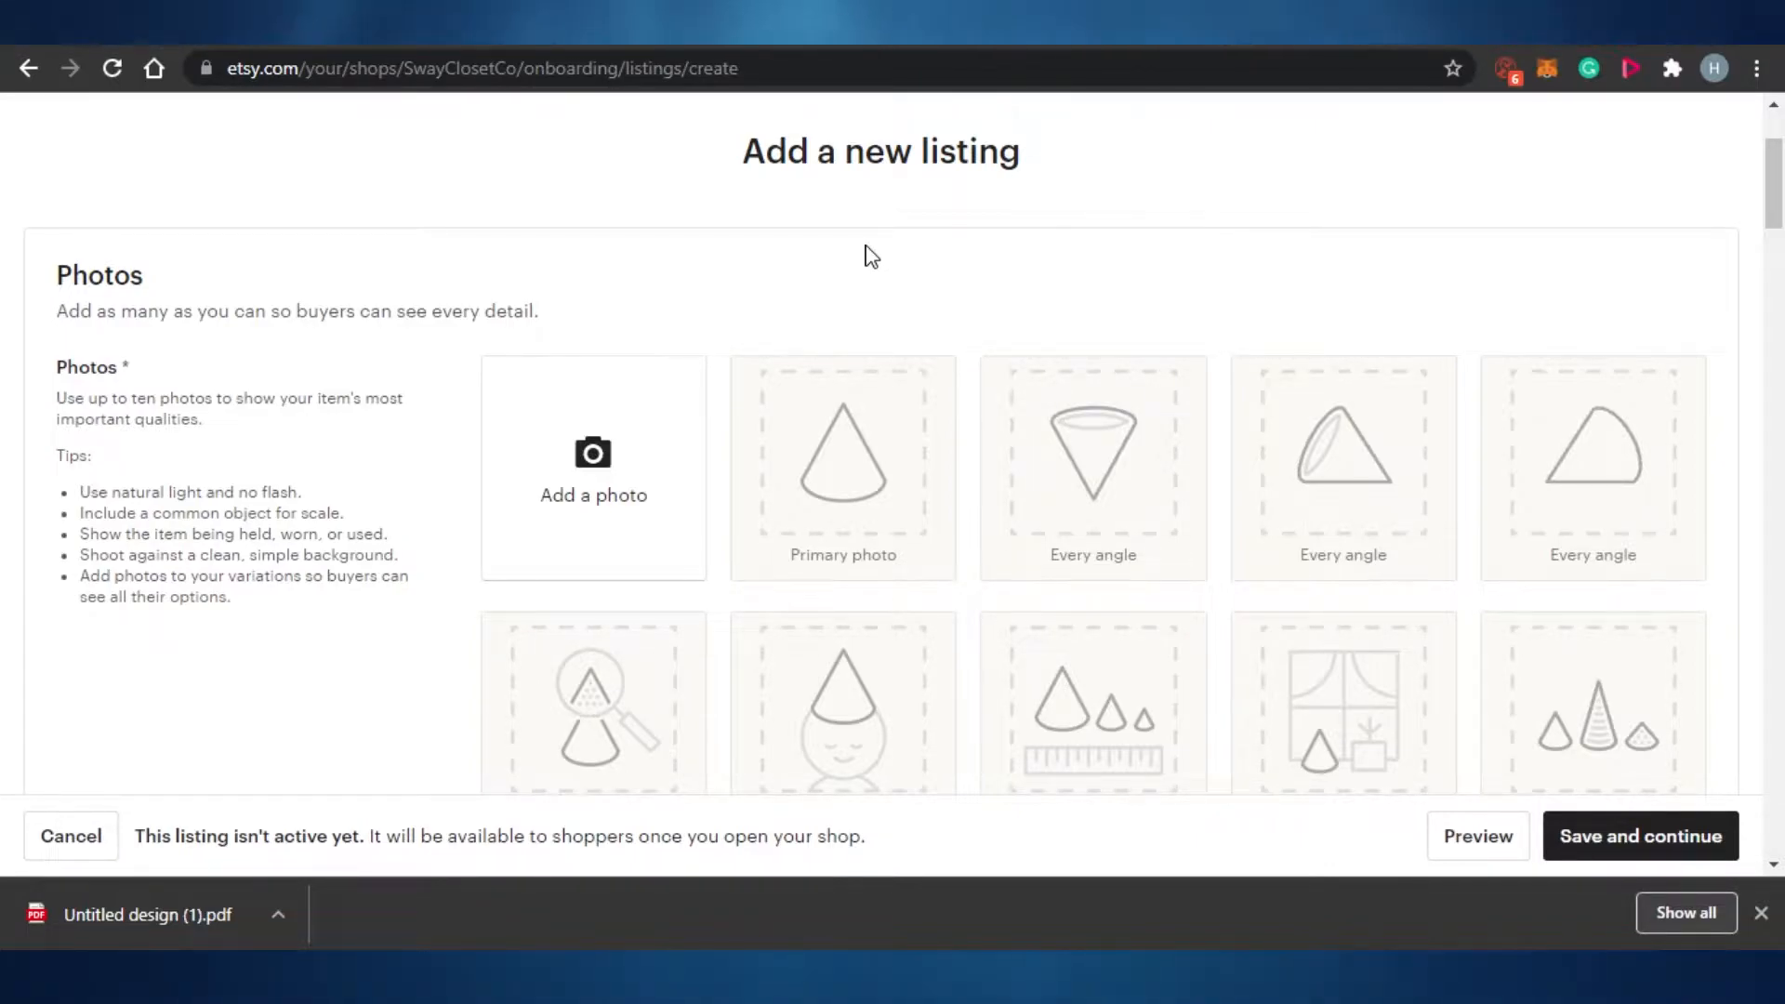
Step: Switch to the Etsy new-listing form and add the image "Untitled design (1)" from Downloads as a listing photo
key("alt+Left")
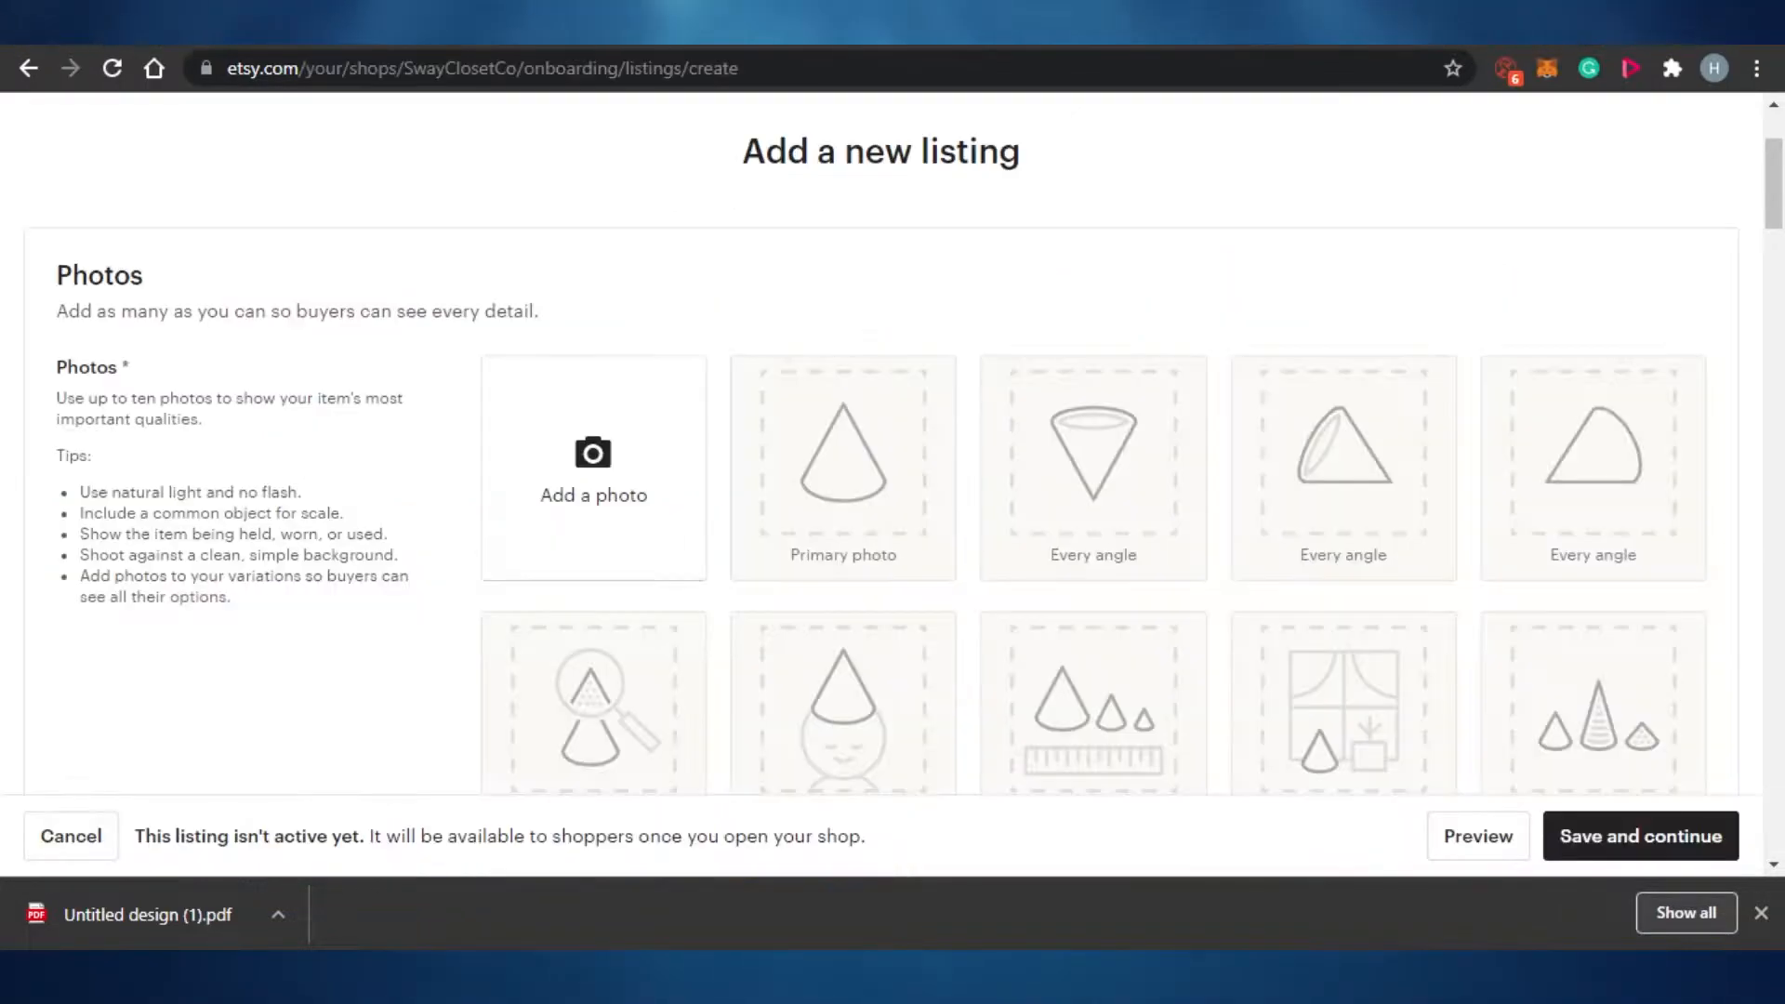
mouse_move(1774, 186)
left_mouse_down()
mouse_move(1776, 244)
mouse_move(1780, 183)
mouse_move(1782, 203)
left_mouse_up()
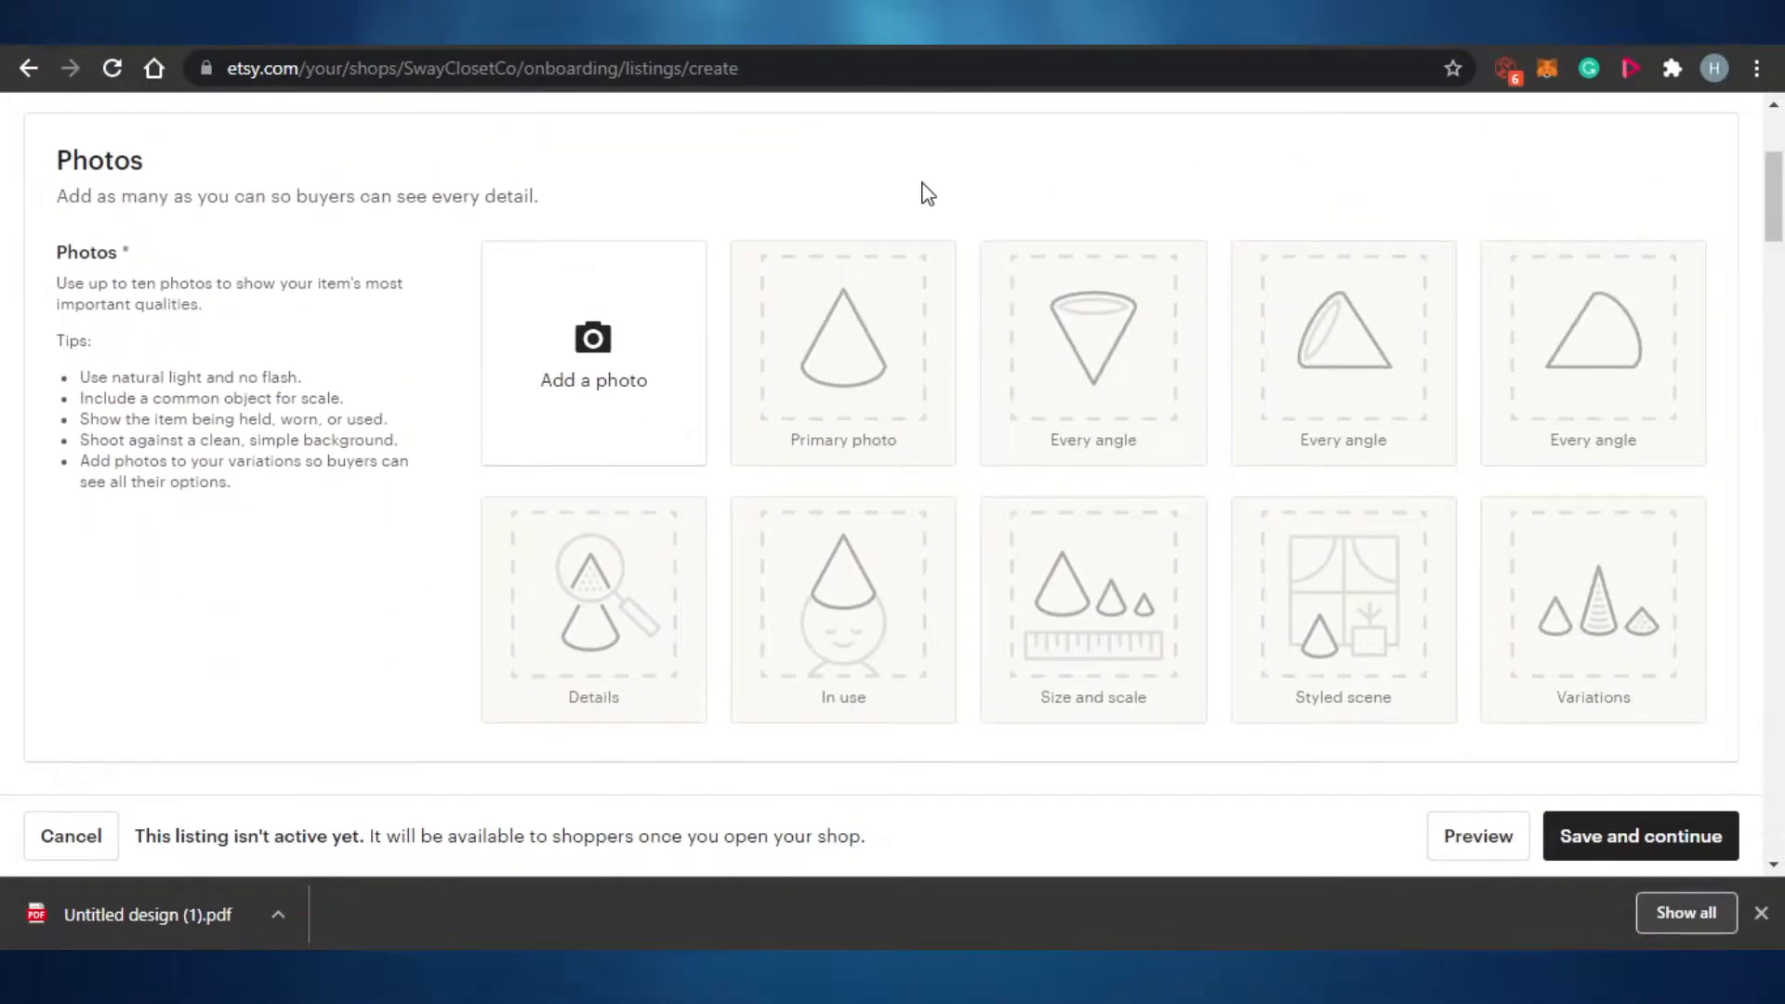
left_click(574, 358)
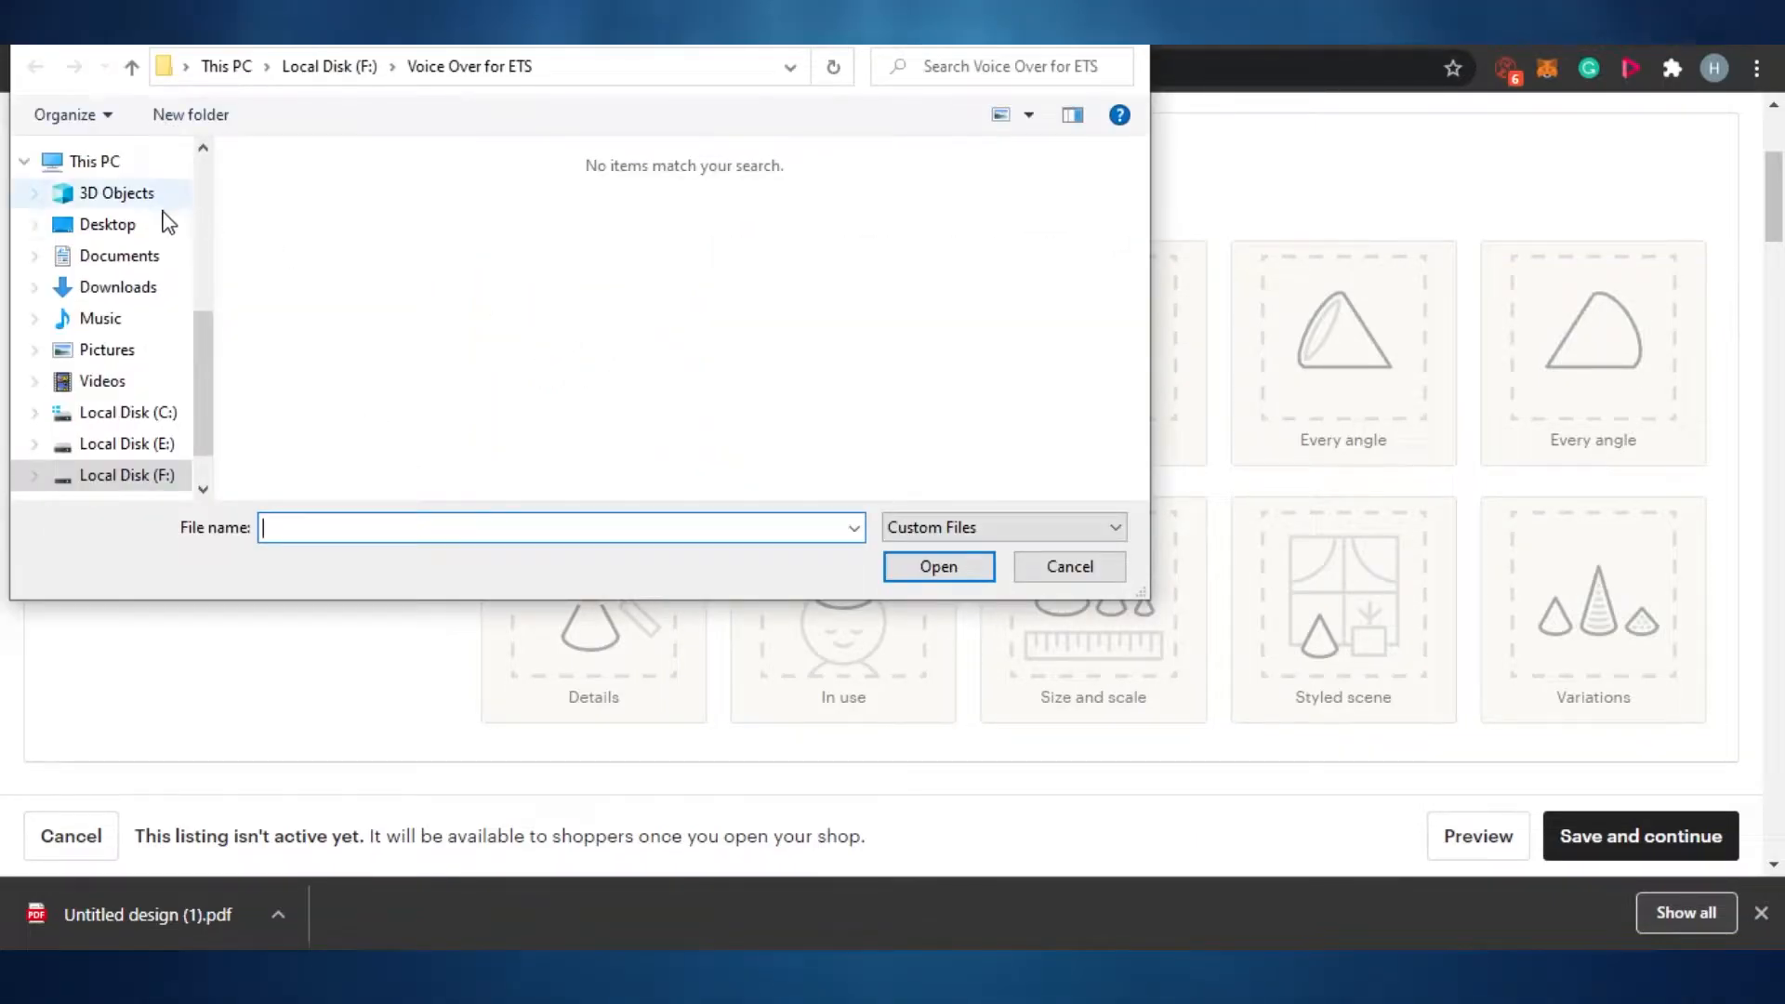
left_click(174, 292)
left_click(516, 327)
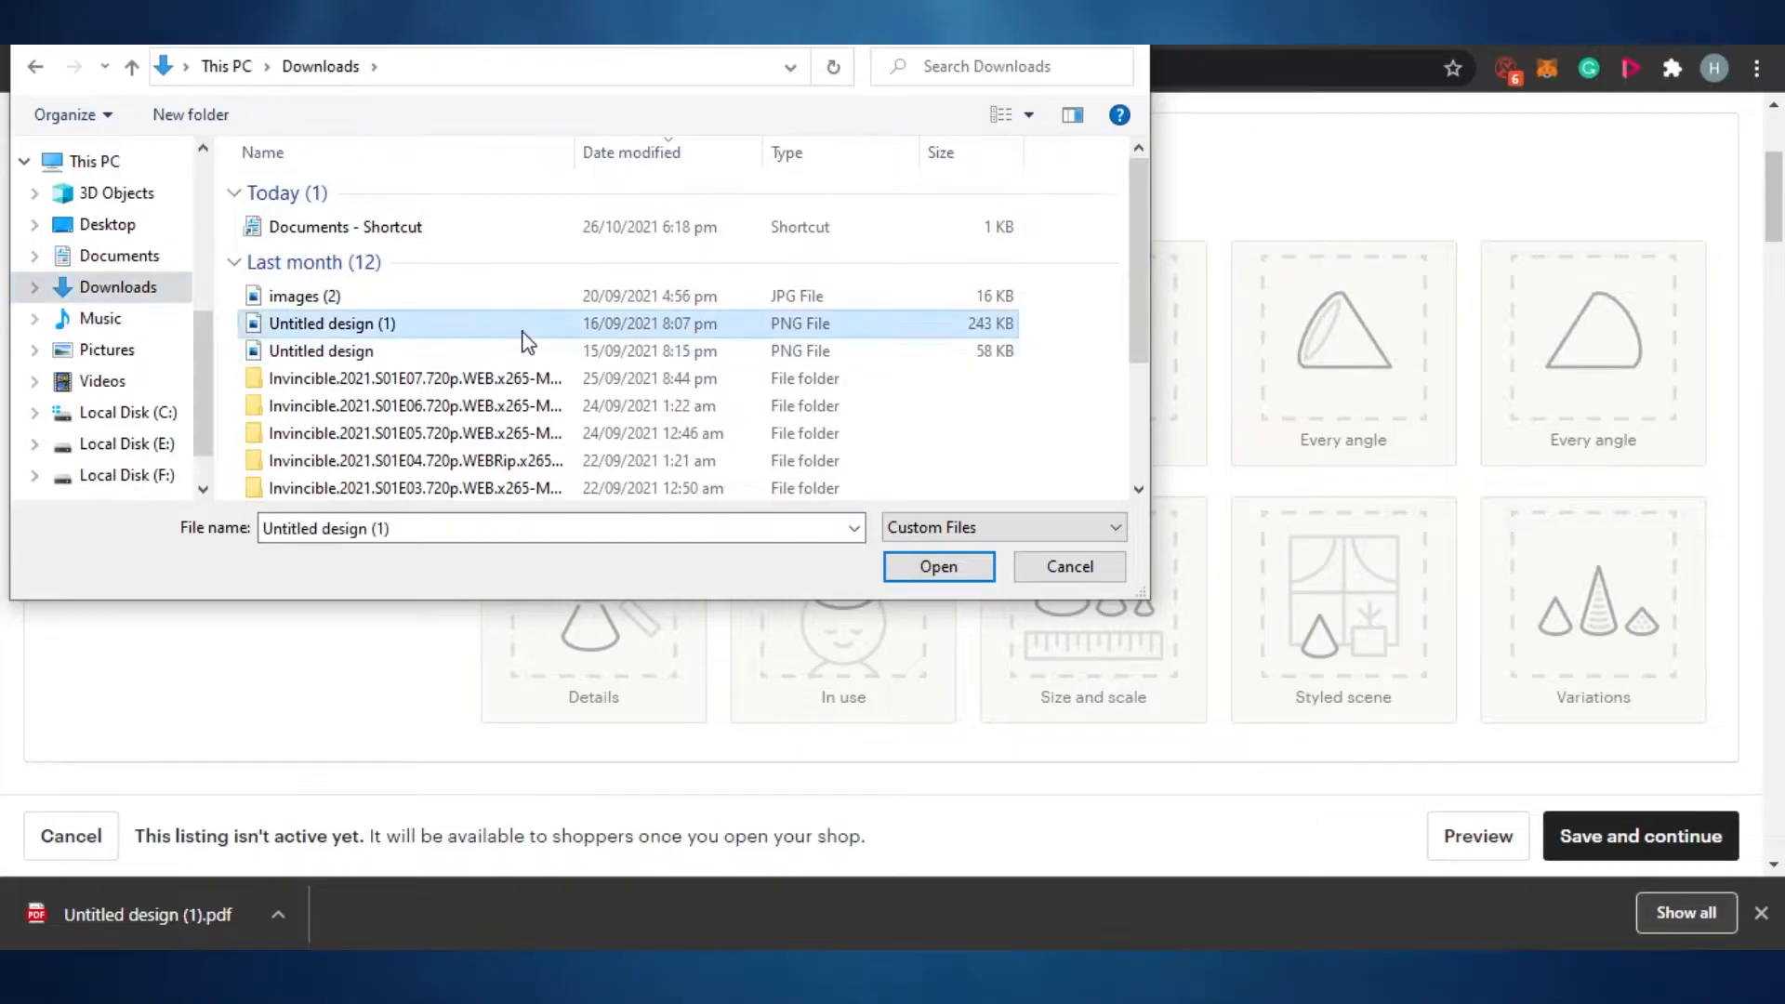
left_click(941, 570)
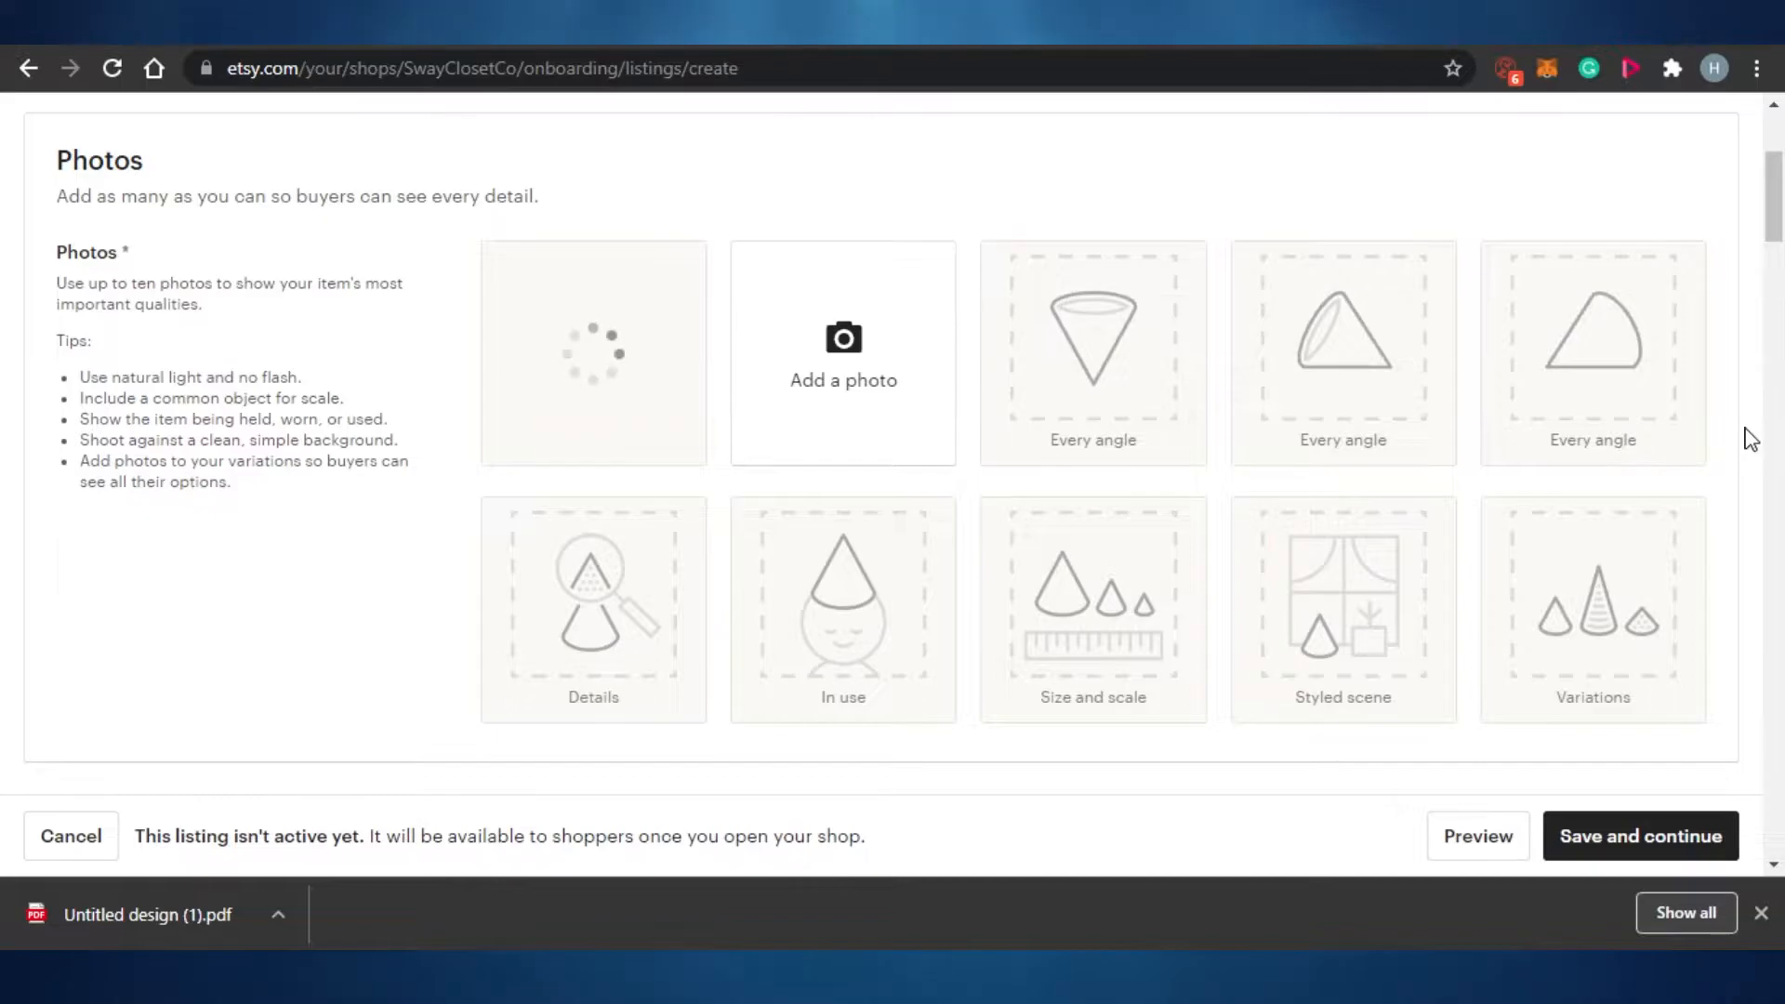
Step: Title the listing "sad clown wall decor , poster ,printable"
mouse_move(1782, 249)
left_mouse_down()
mouse_move(1783, 344)
mouse_move(1783, 223)
left_mouse_up()
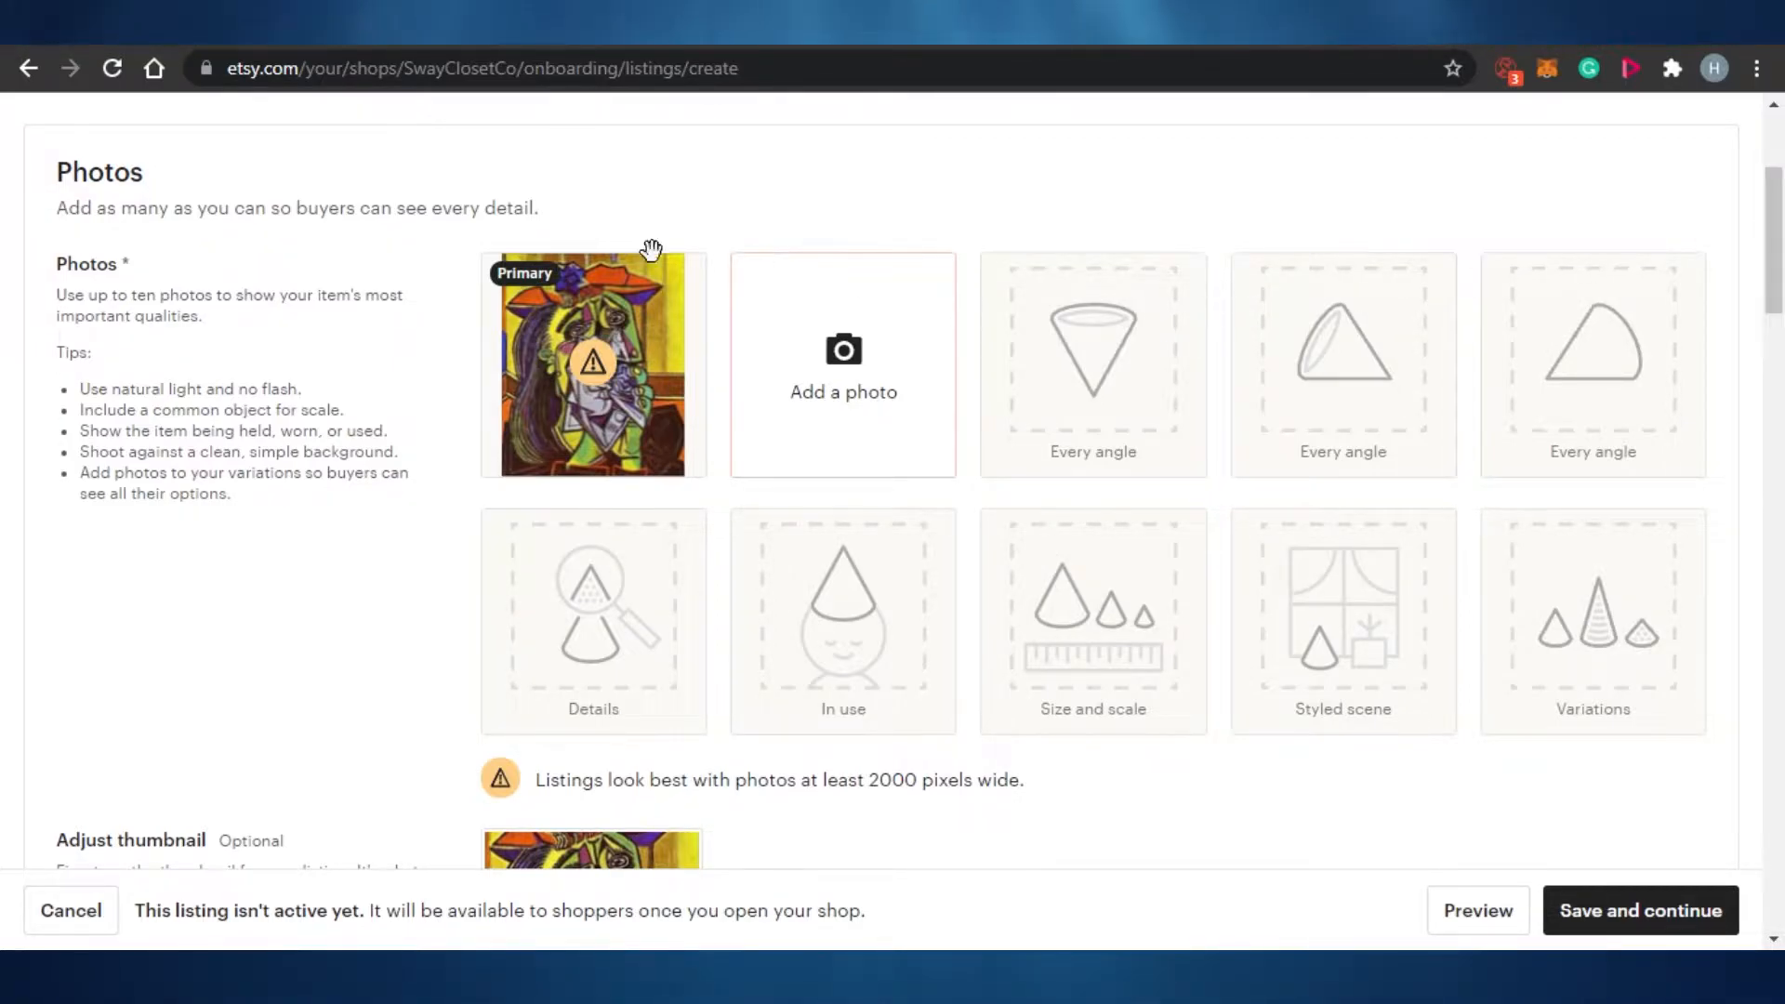
mouse_move(598, 459)
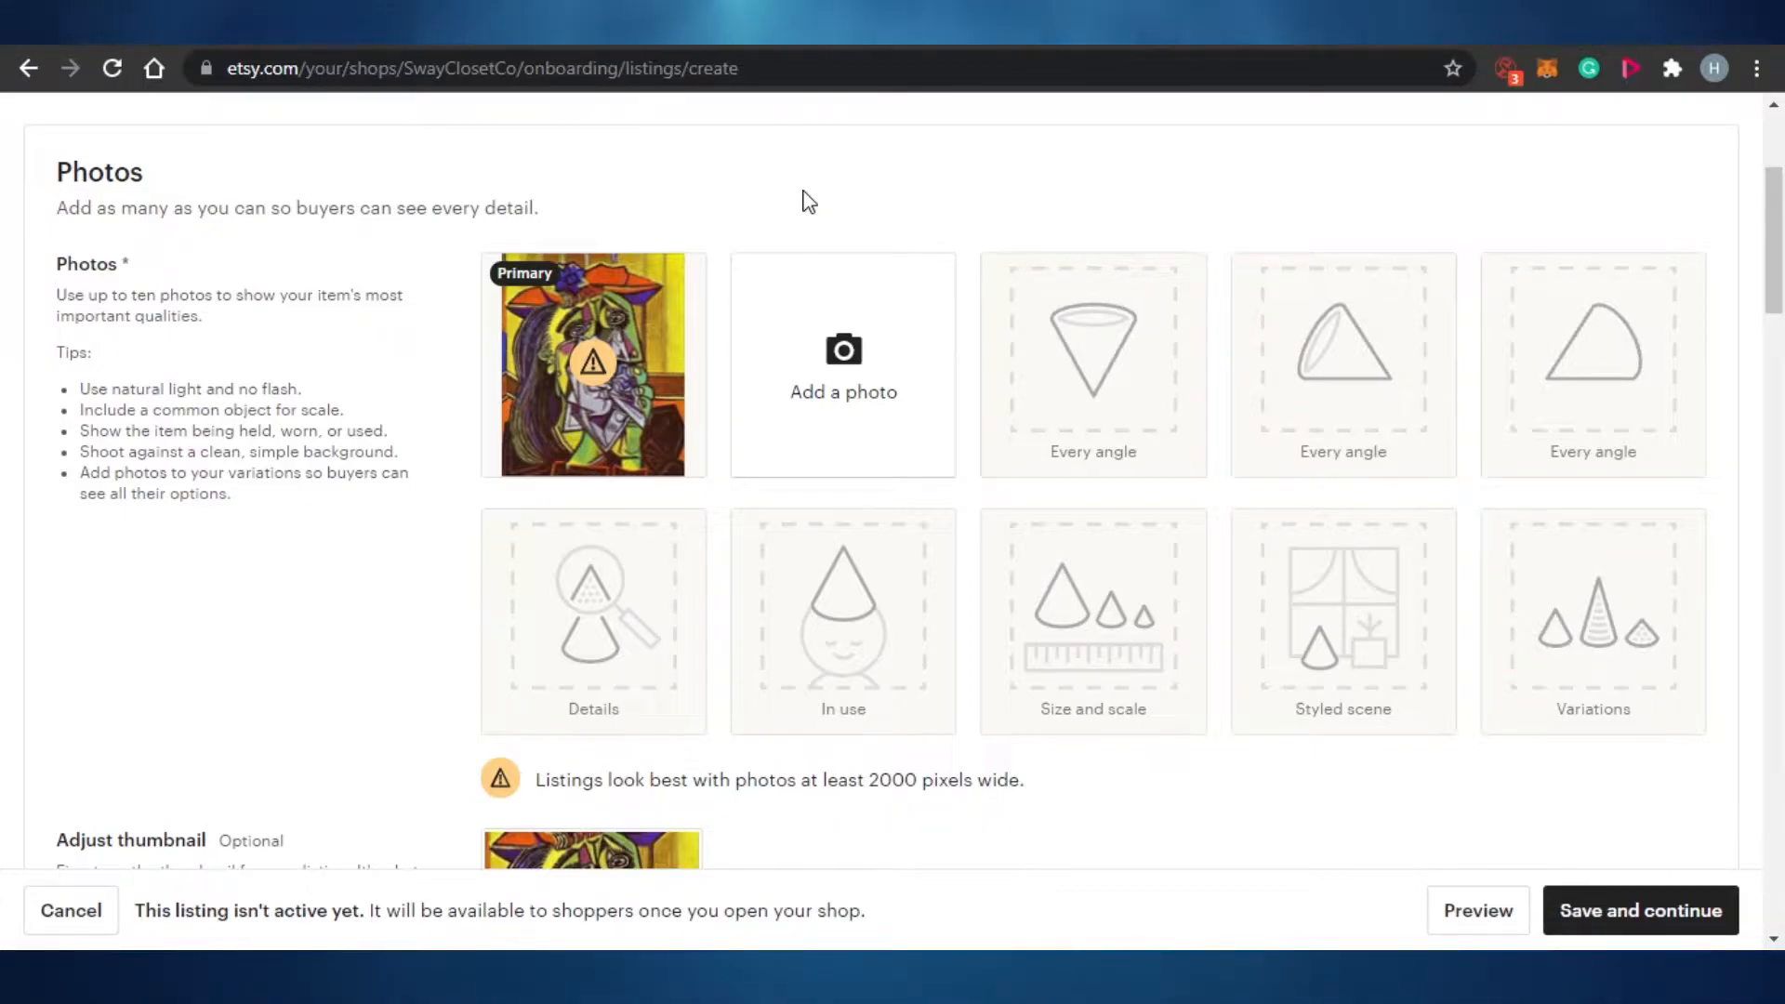
scroll(1783, 402, "down", 5)
mouse_move(1784, 392)
left_mouse_down()
mouse_move(1782, 428)
mouse_move(1783, 407)
left_mouse_up()
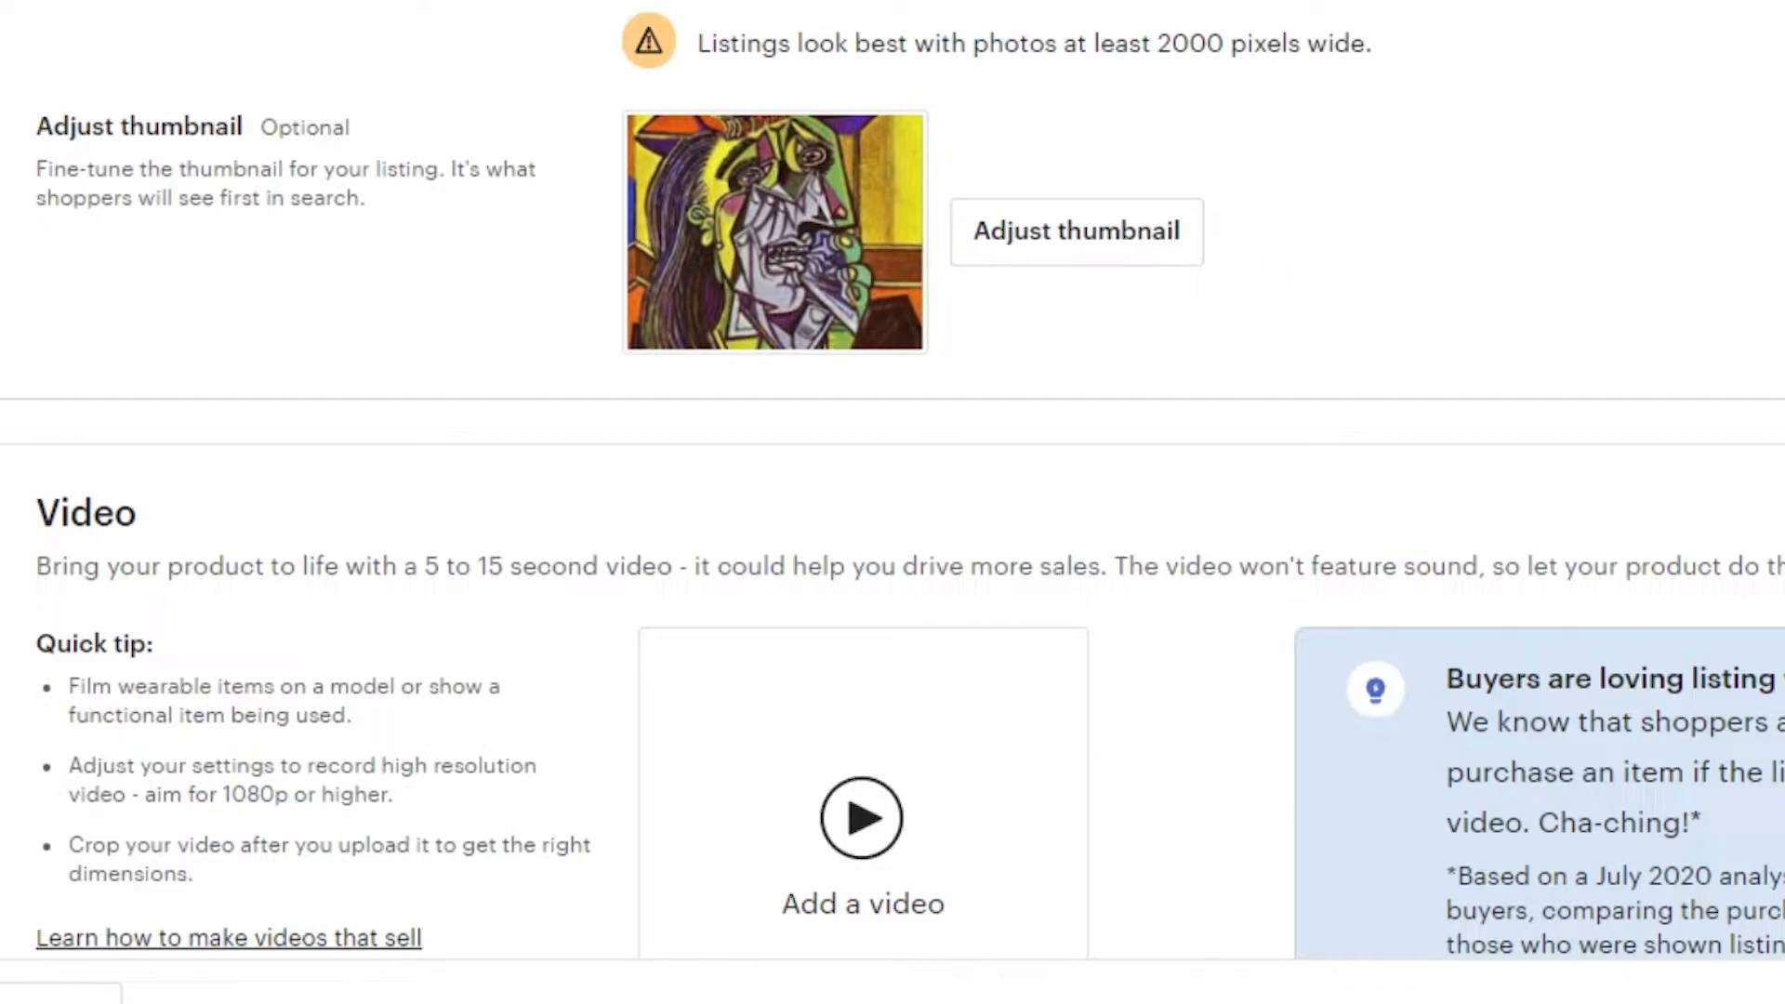
scroll(892, 481, "down", 3)
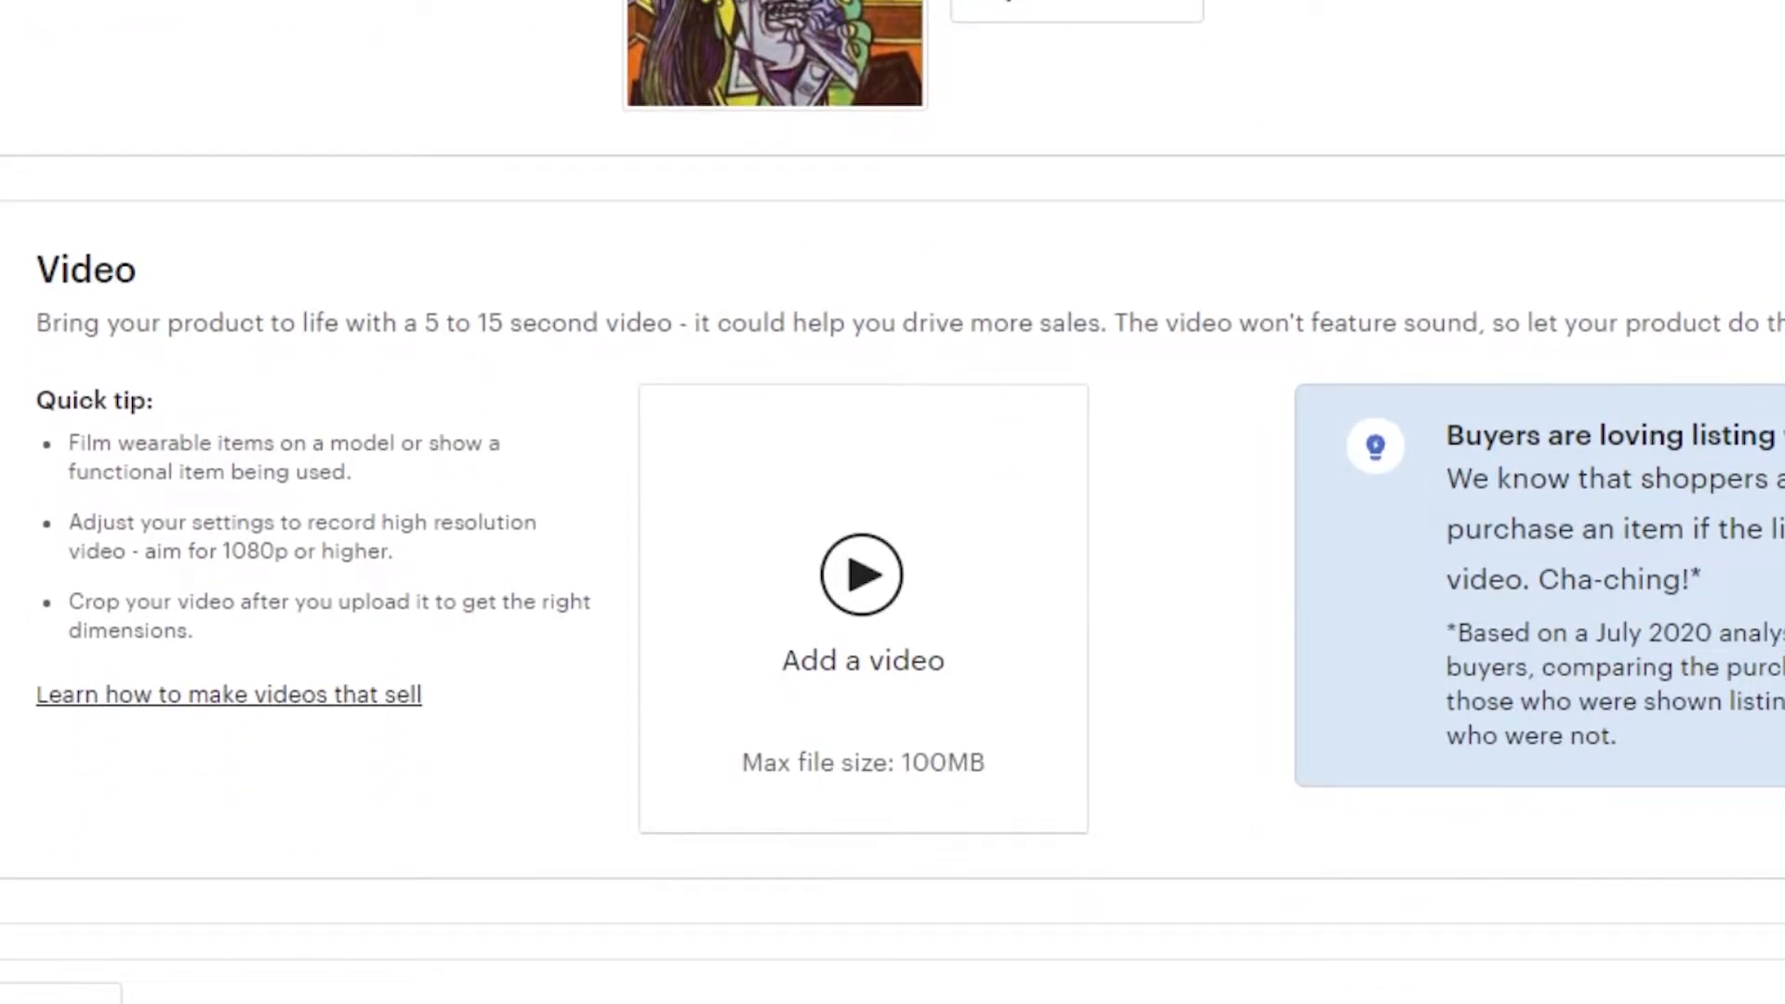
scroll(893, 502, "down", 2)
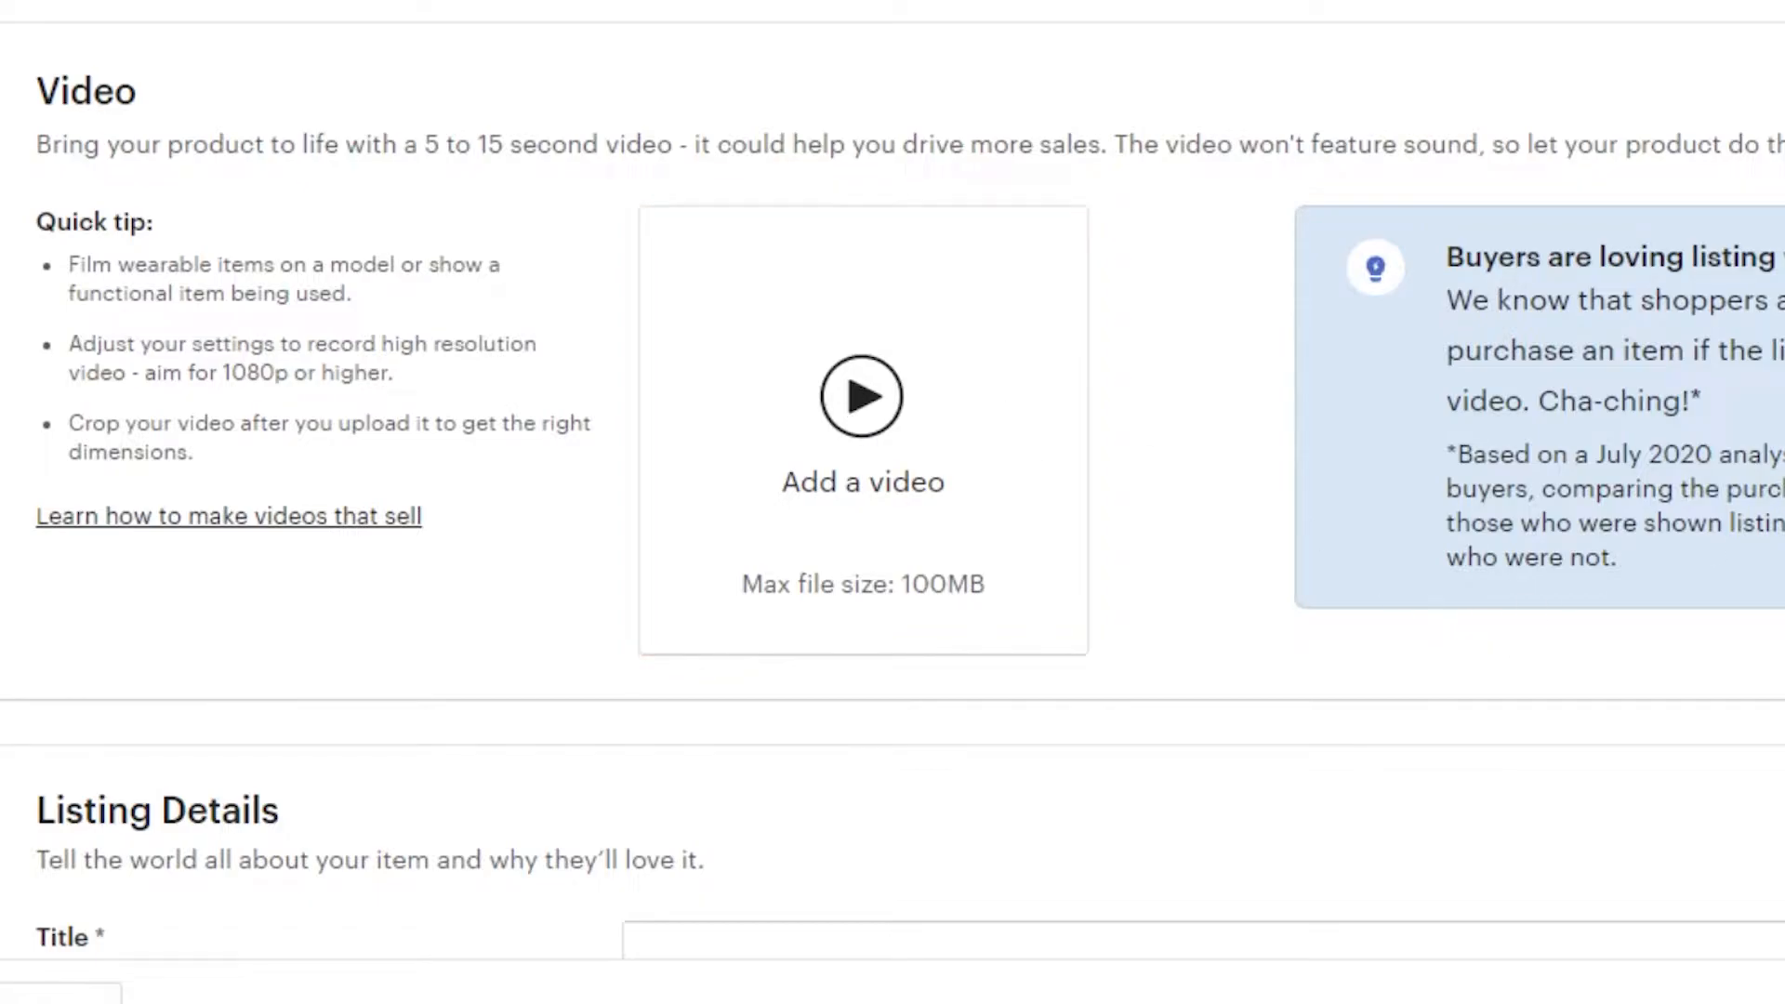
scroll(893, 480, "down", 9)
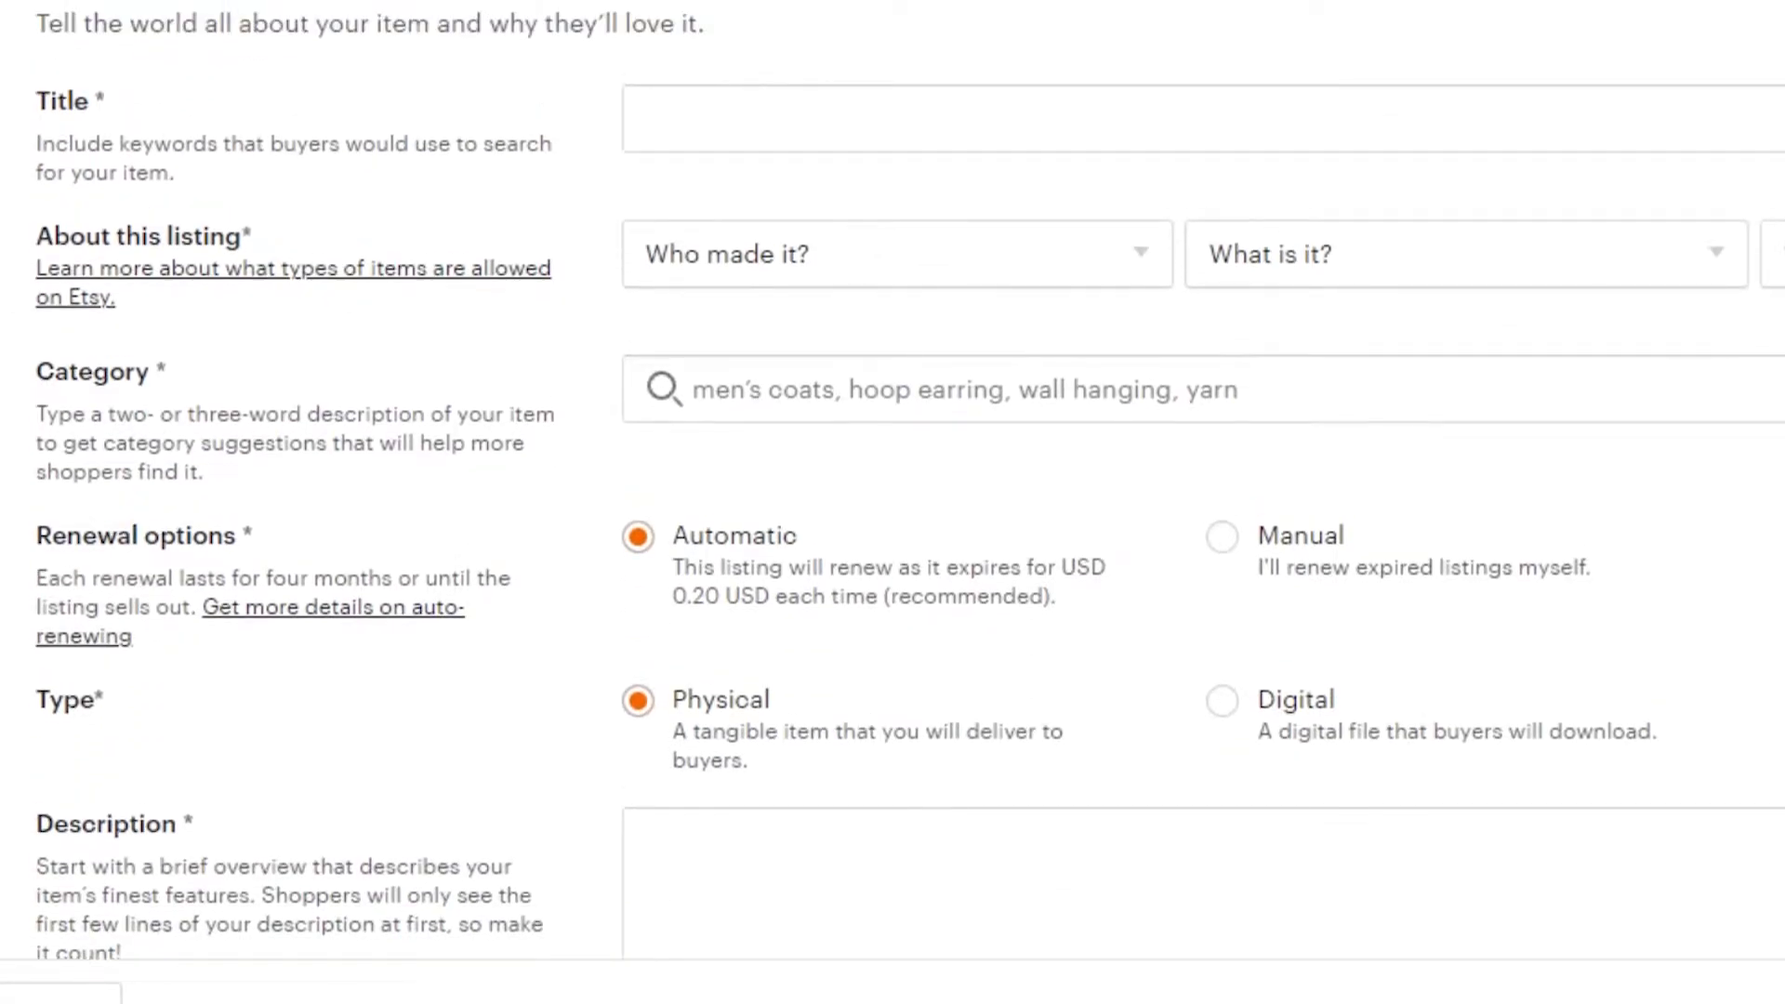
left_click(968, 113)
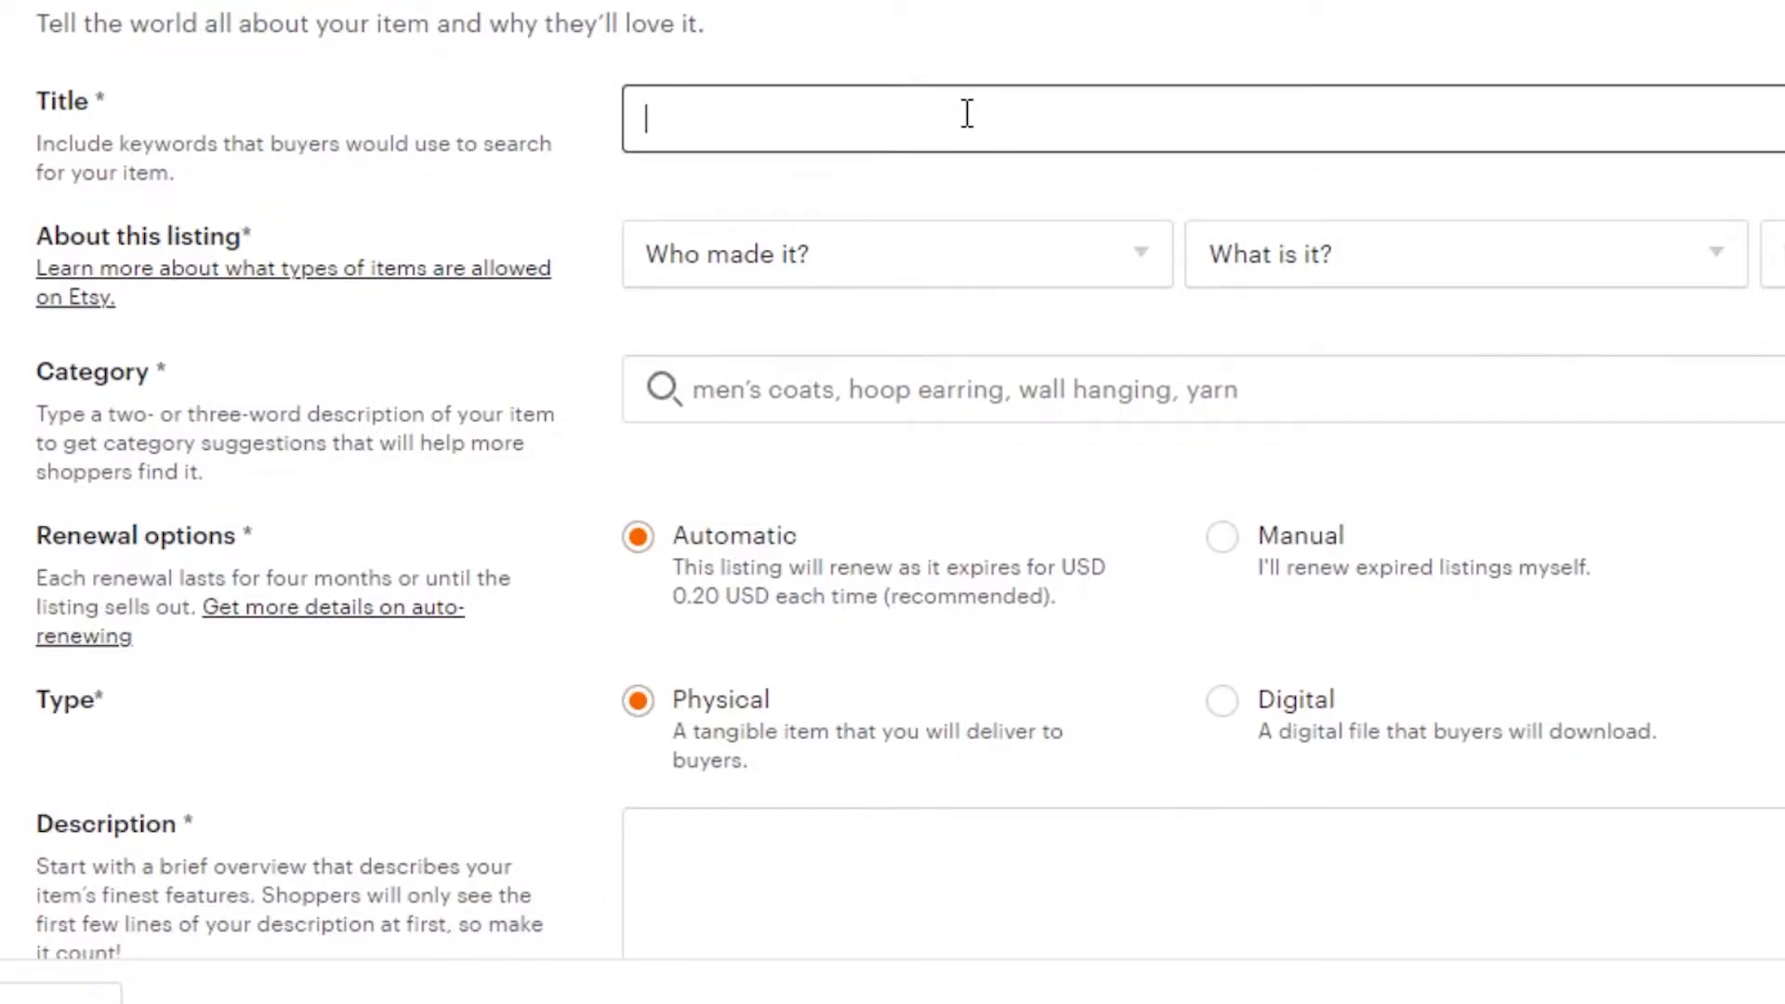
type("sad clown wall decor , poster ,printable")
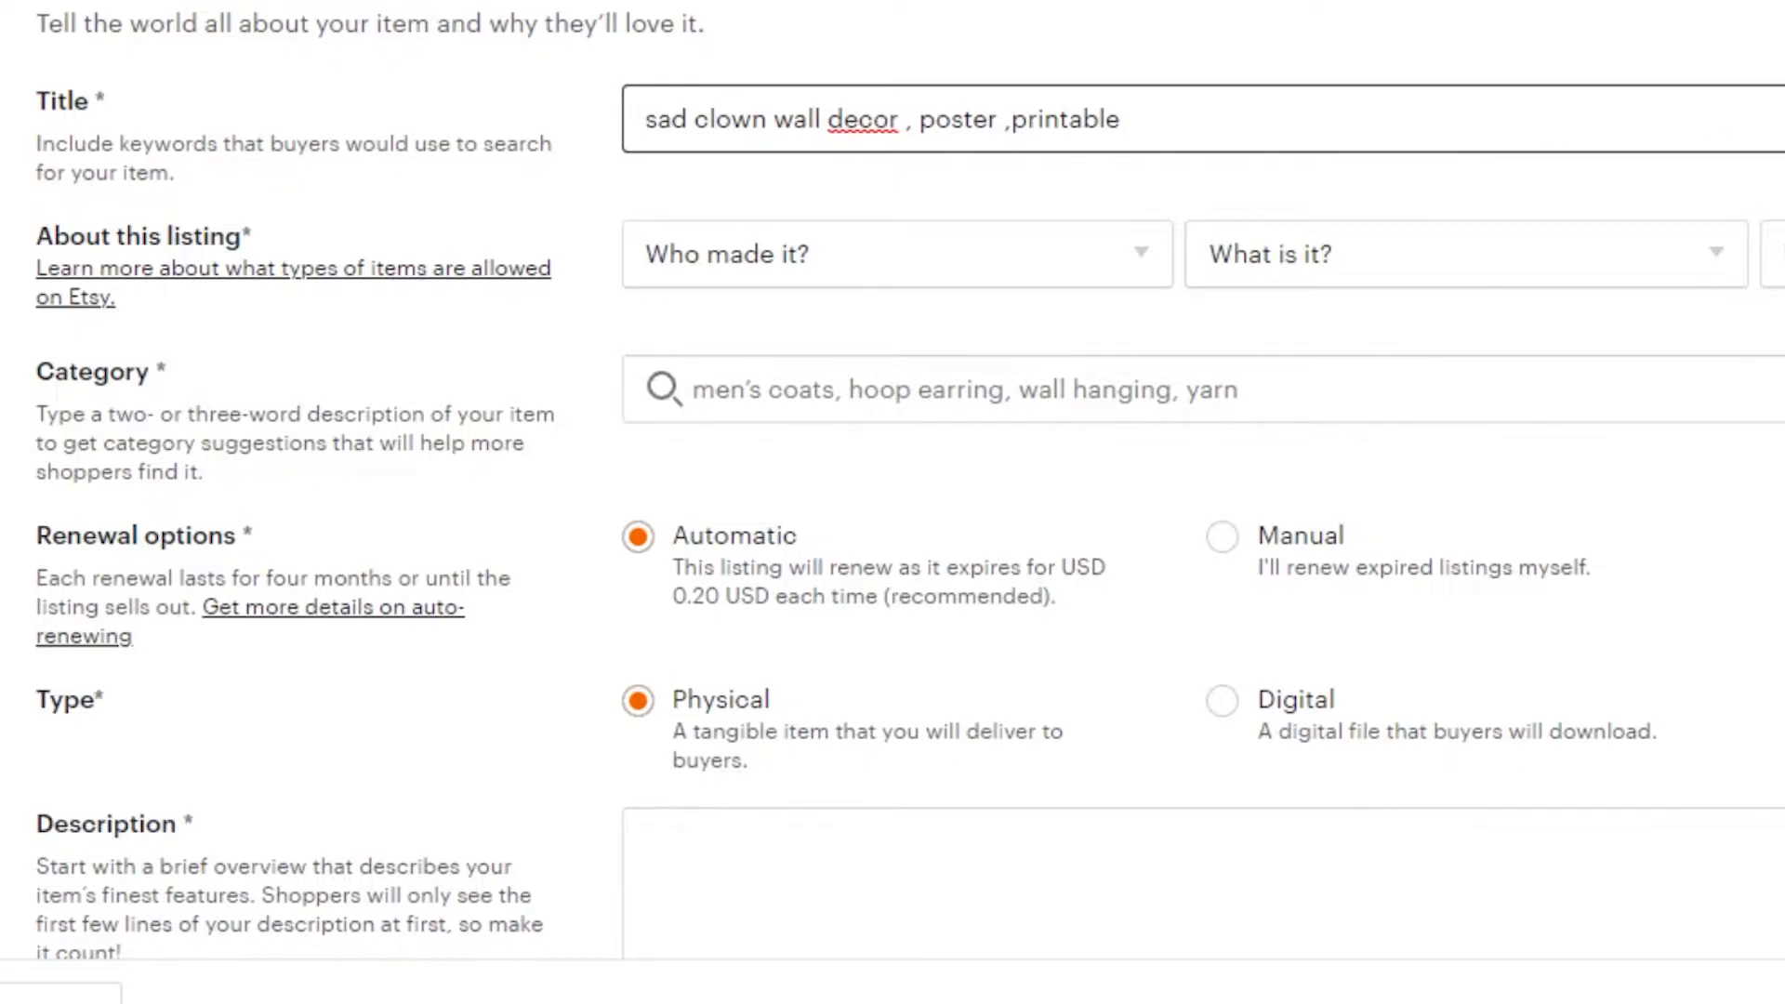
Step: Describe the item's origin as made by "I did", "A finished product", made in "2020 - 2021"
scroll(893, 480, "up", 15)
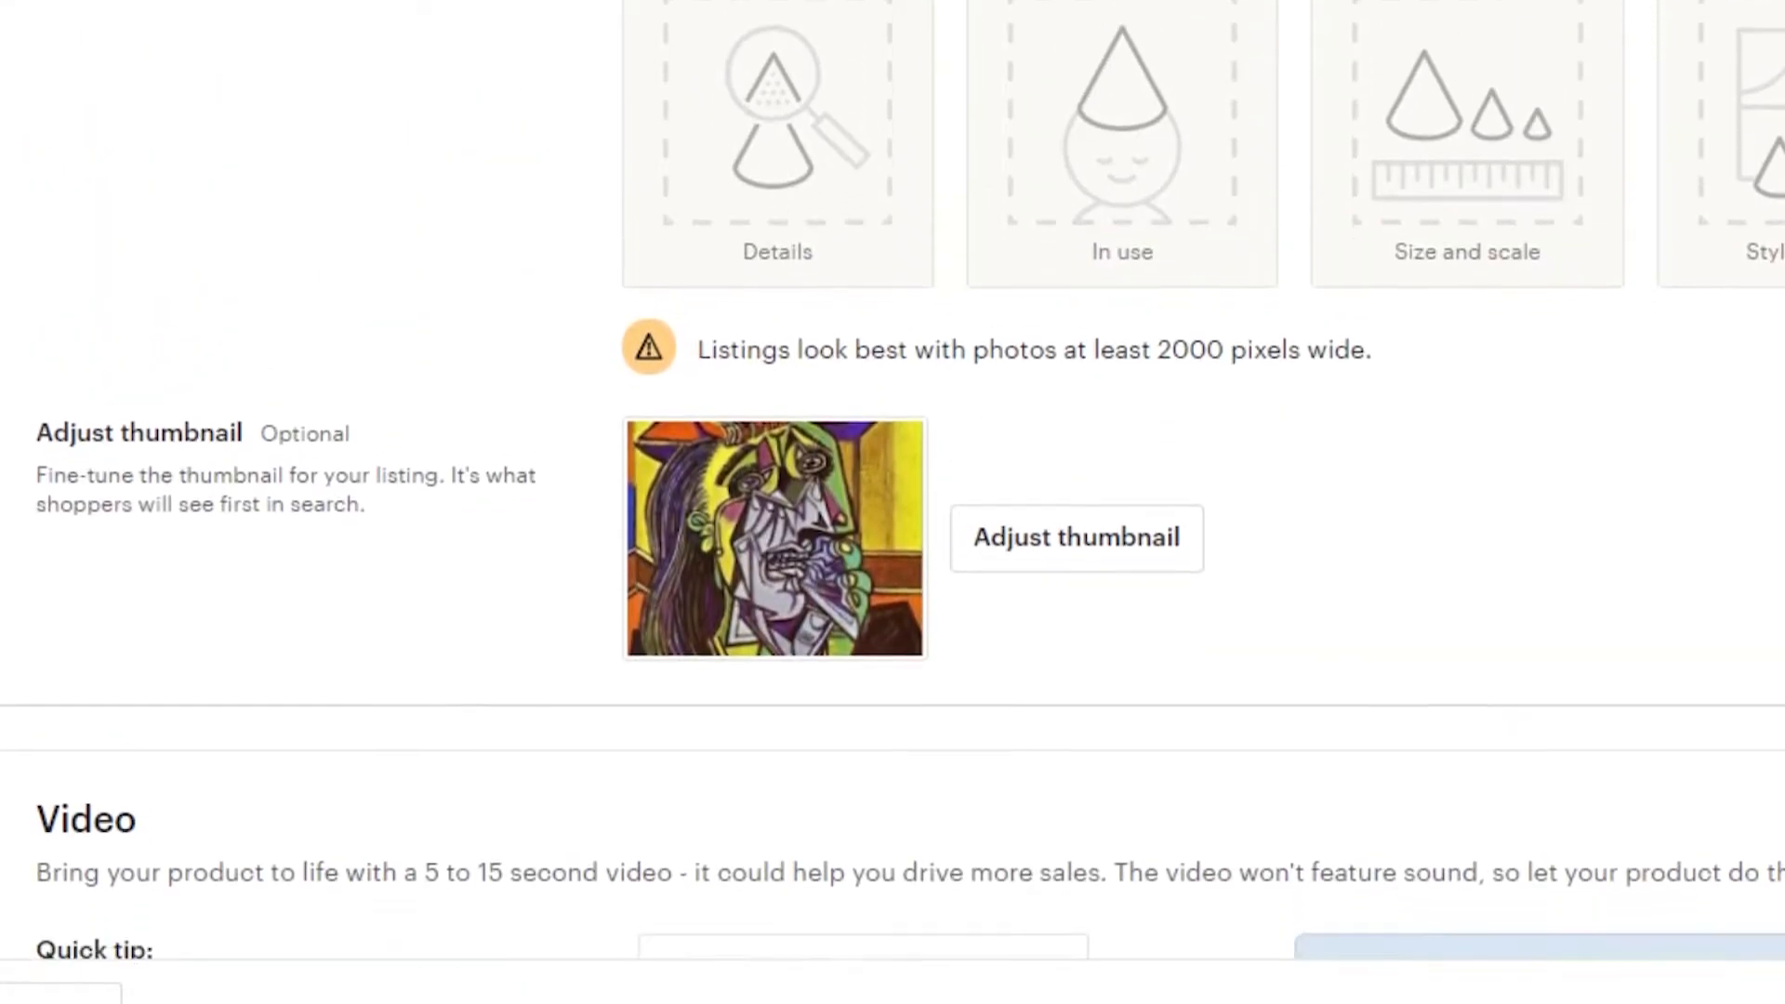
scroll(893, 479, "down", 15)
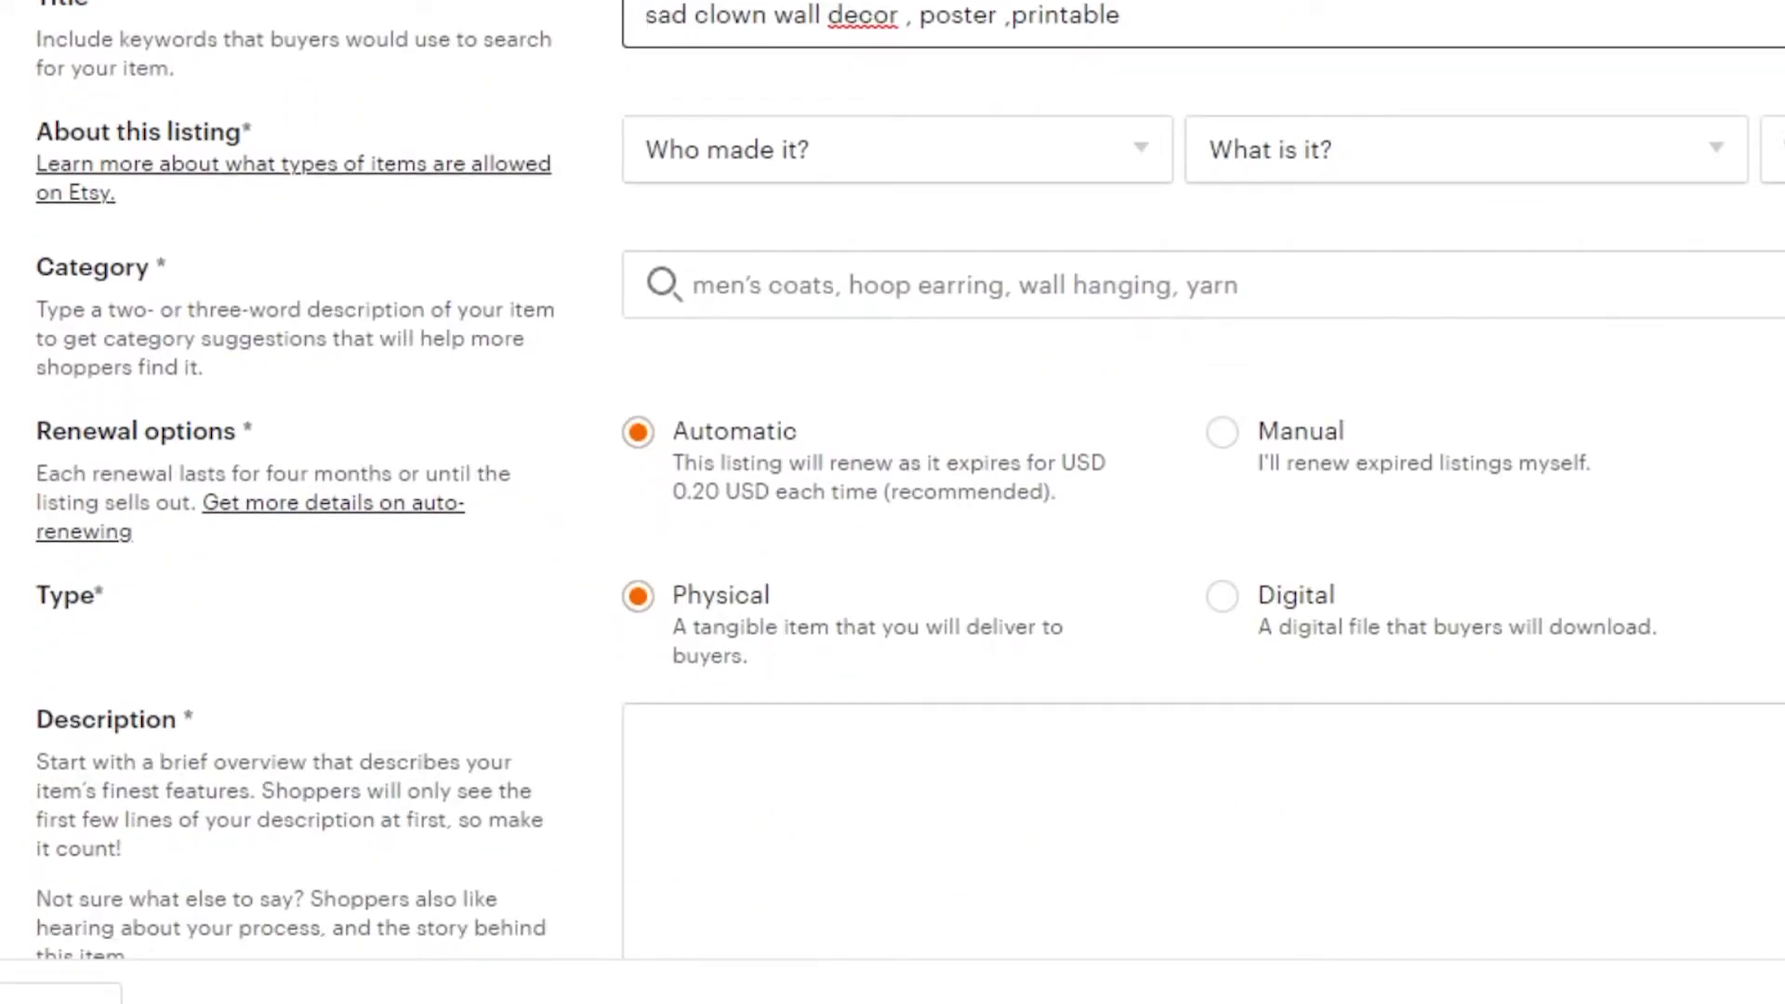
left_click(1124, 139)
left_click(986, 269)
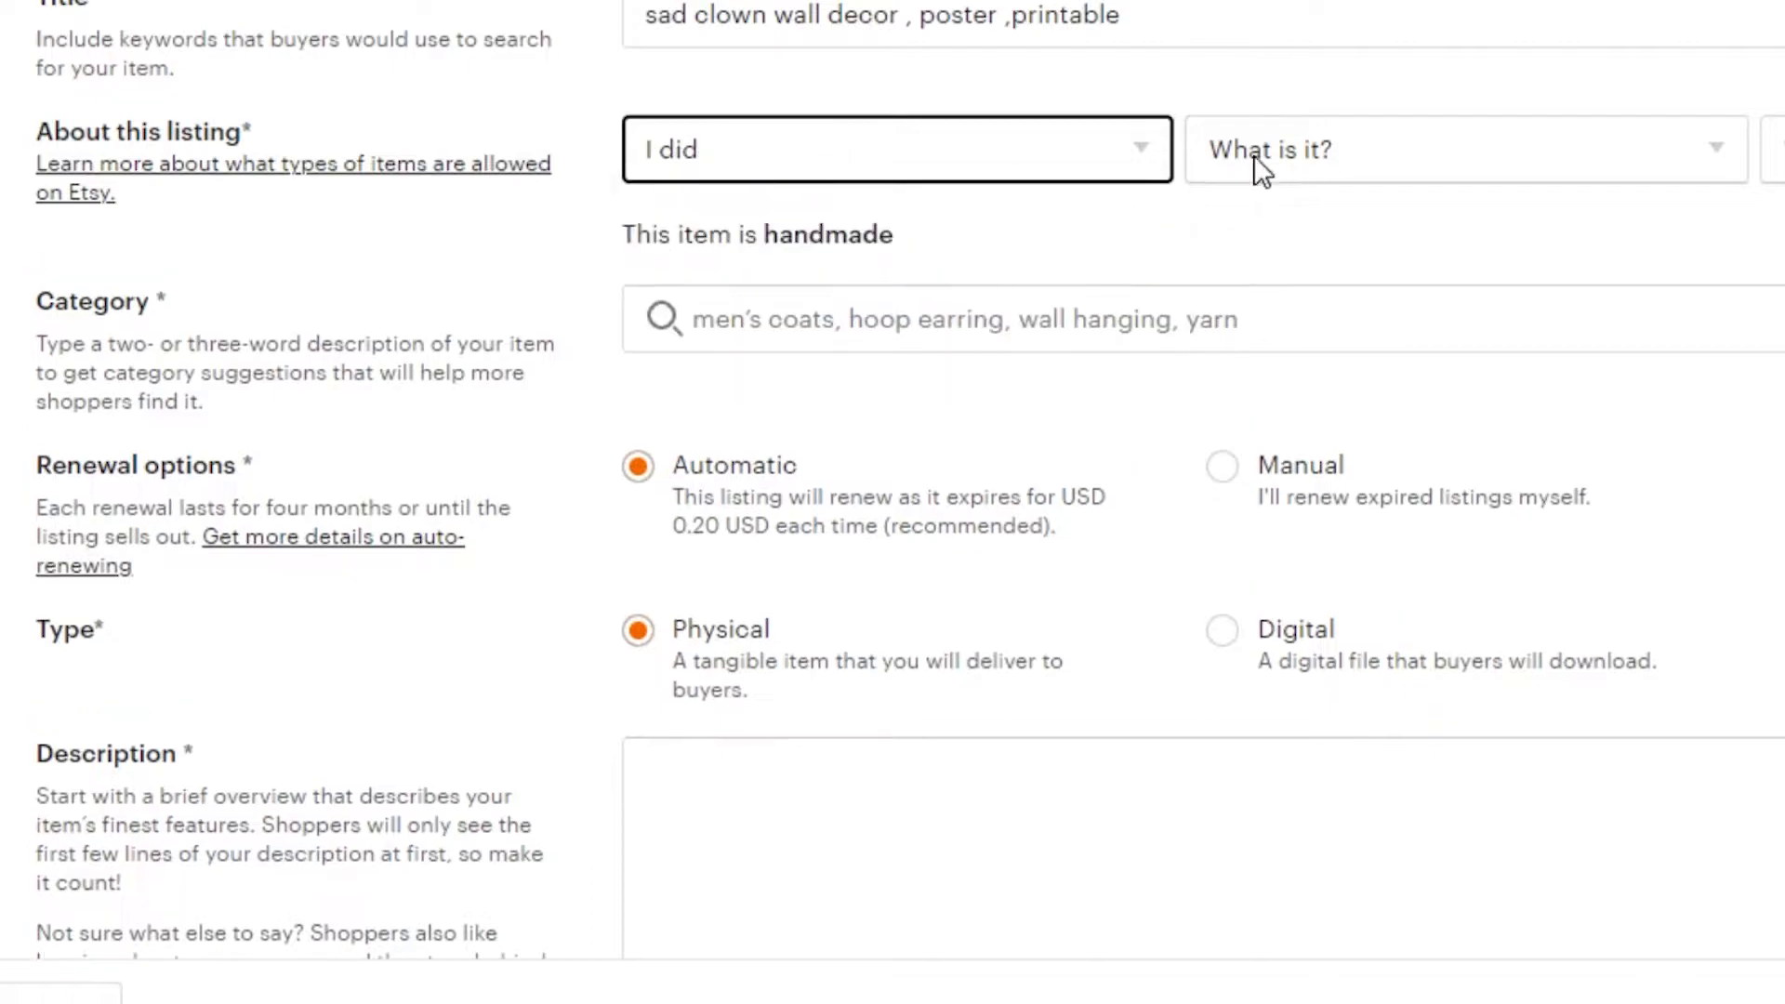
left_click(1259, 147)
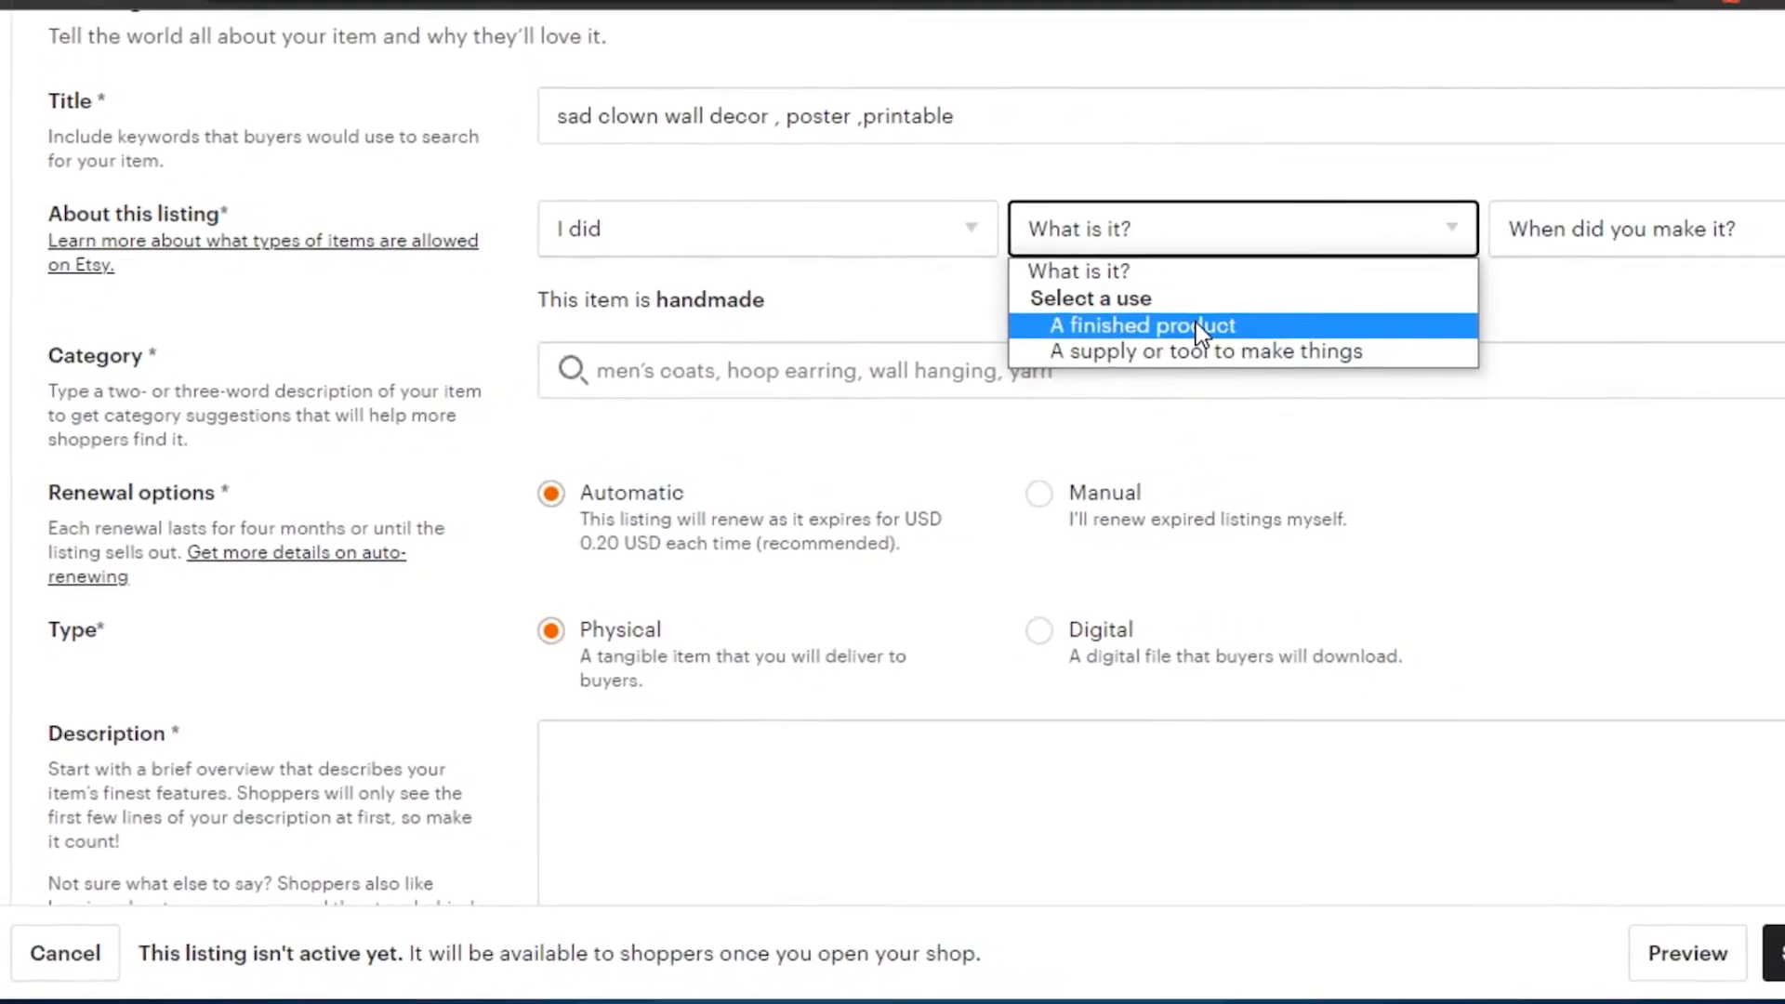
left_click(1206, 326)
left_click(1698, 225)
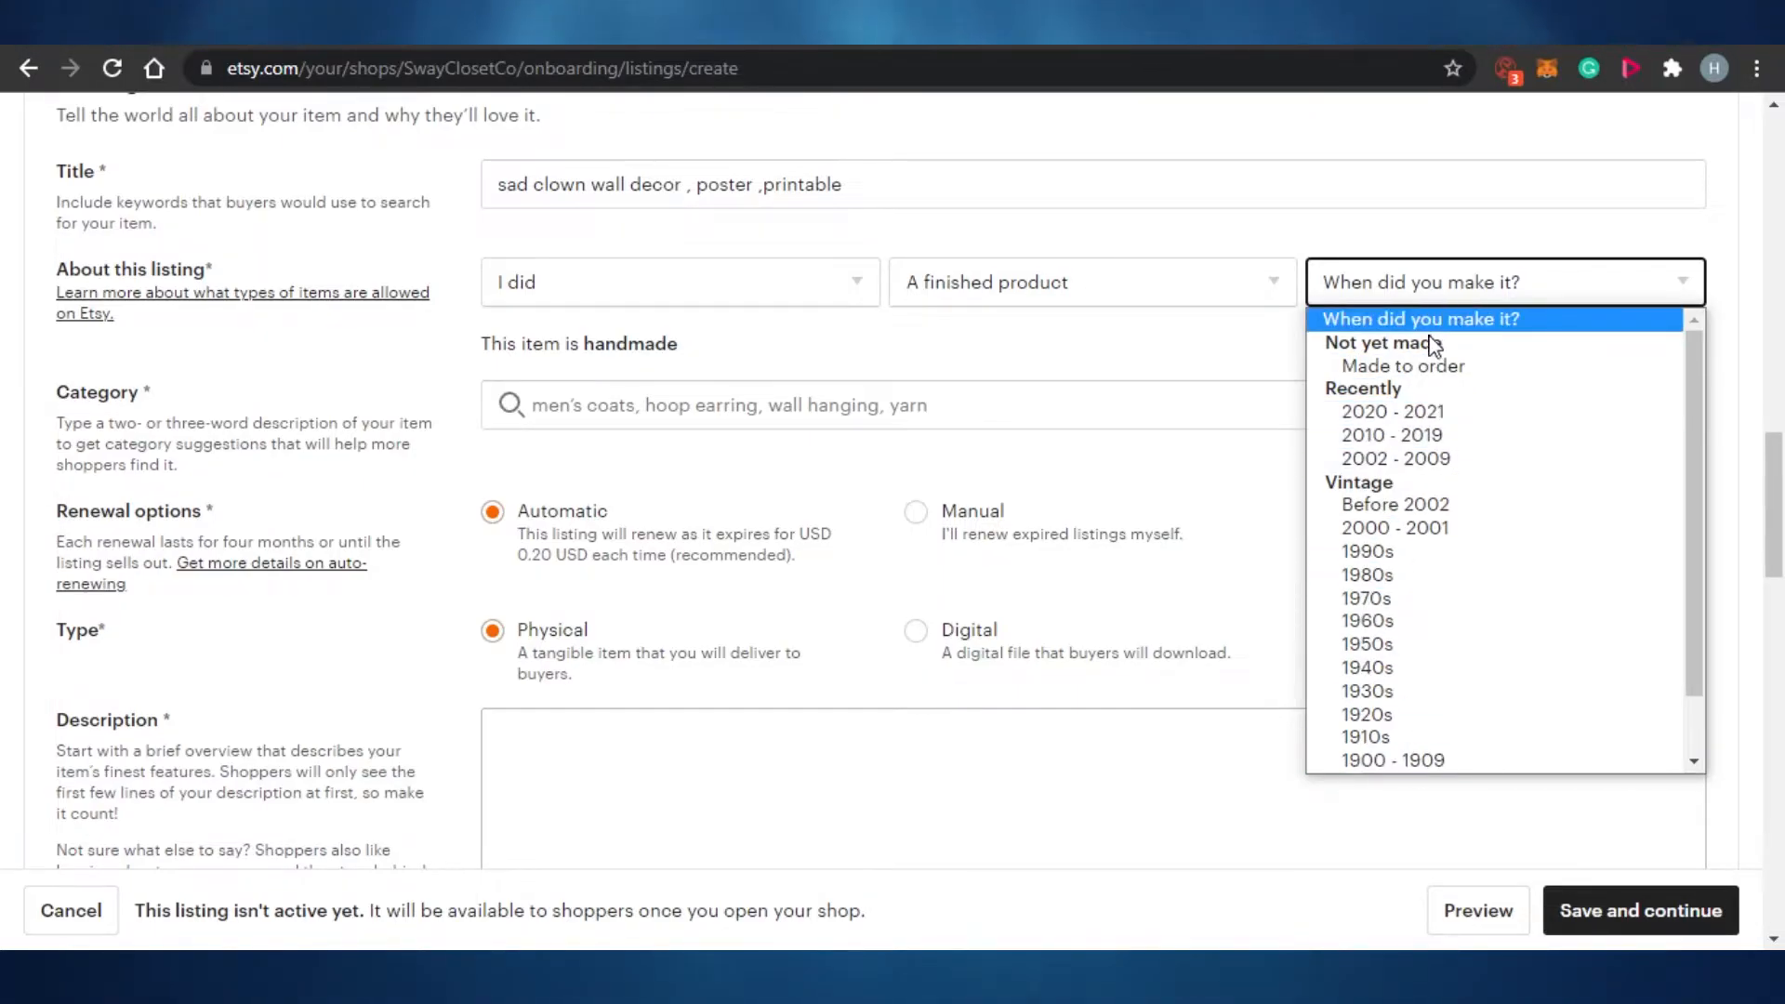
left_click(1408, 410)
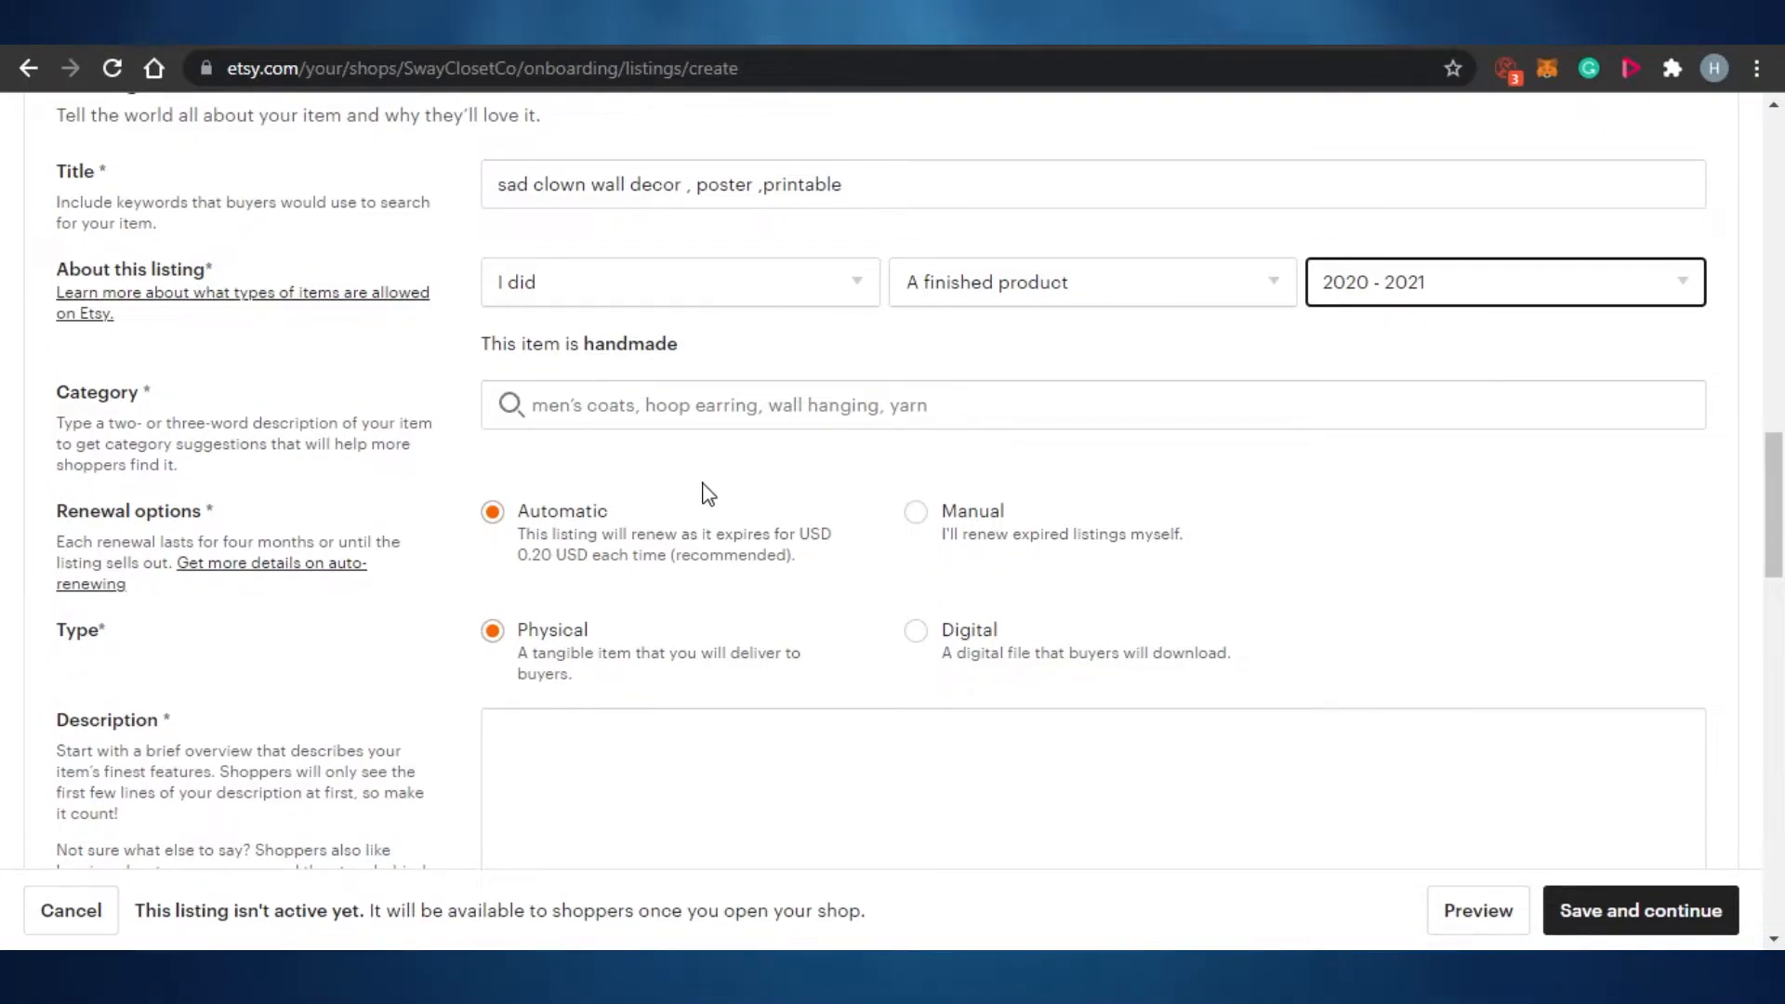
Step: Append ", digital product" to the end of the listing title
left_click_drag(1777, 538, 1779, 493)
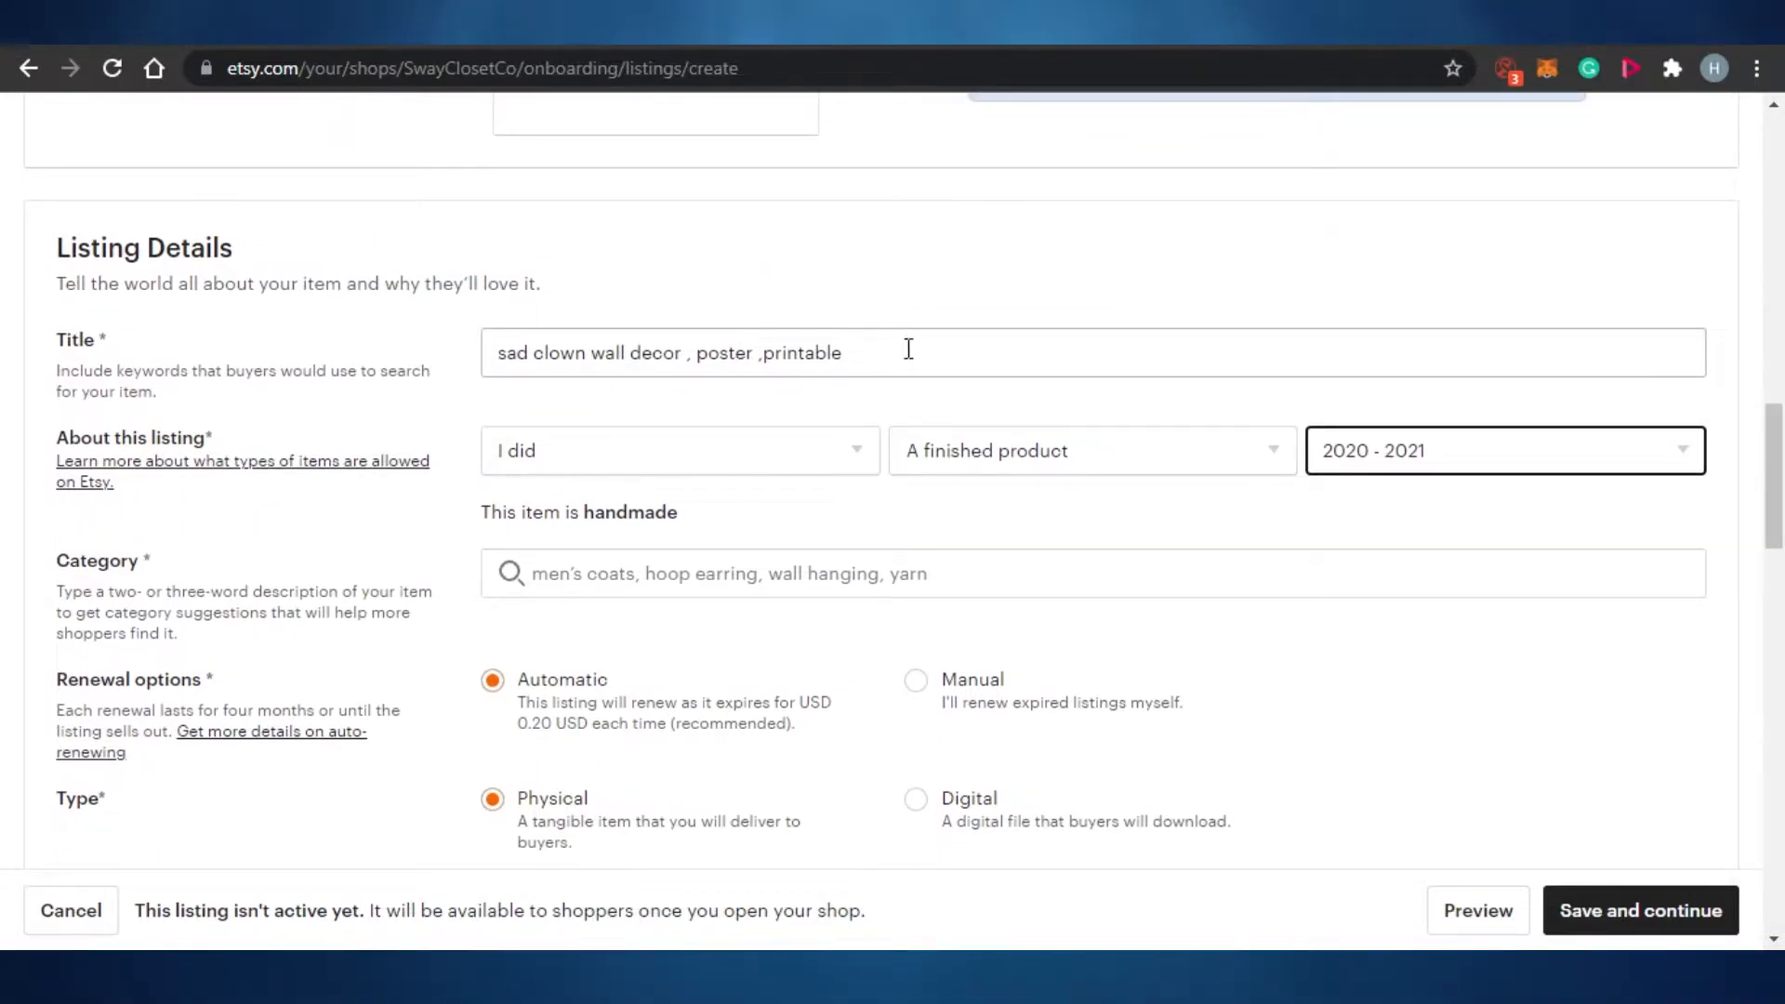
triple_click(869, 356)
left_click(868, 356)
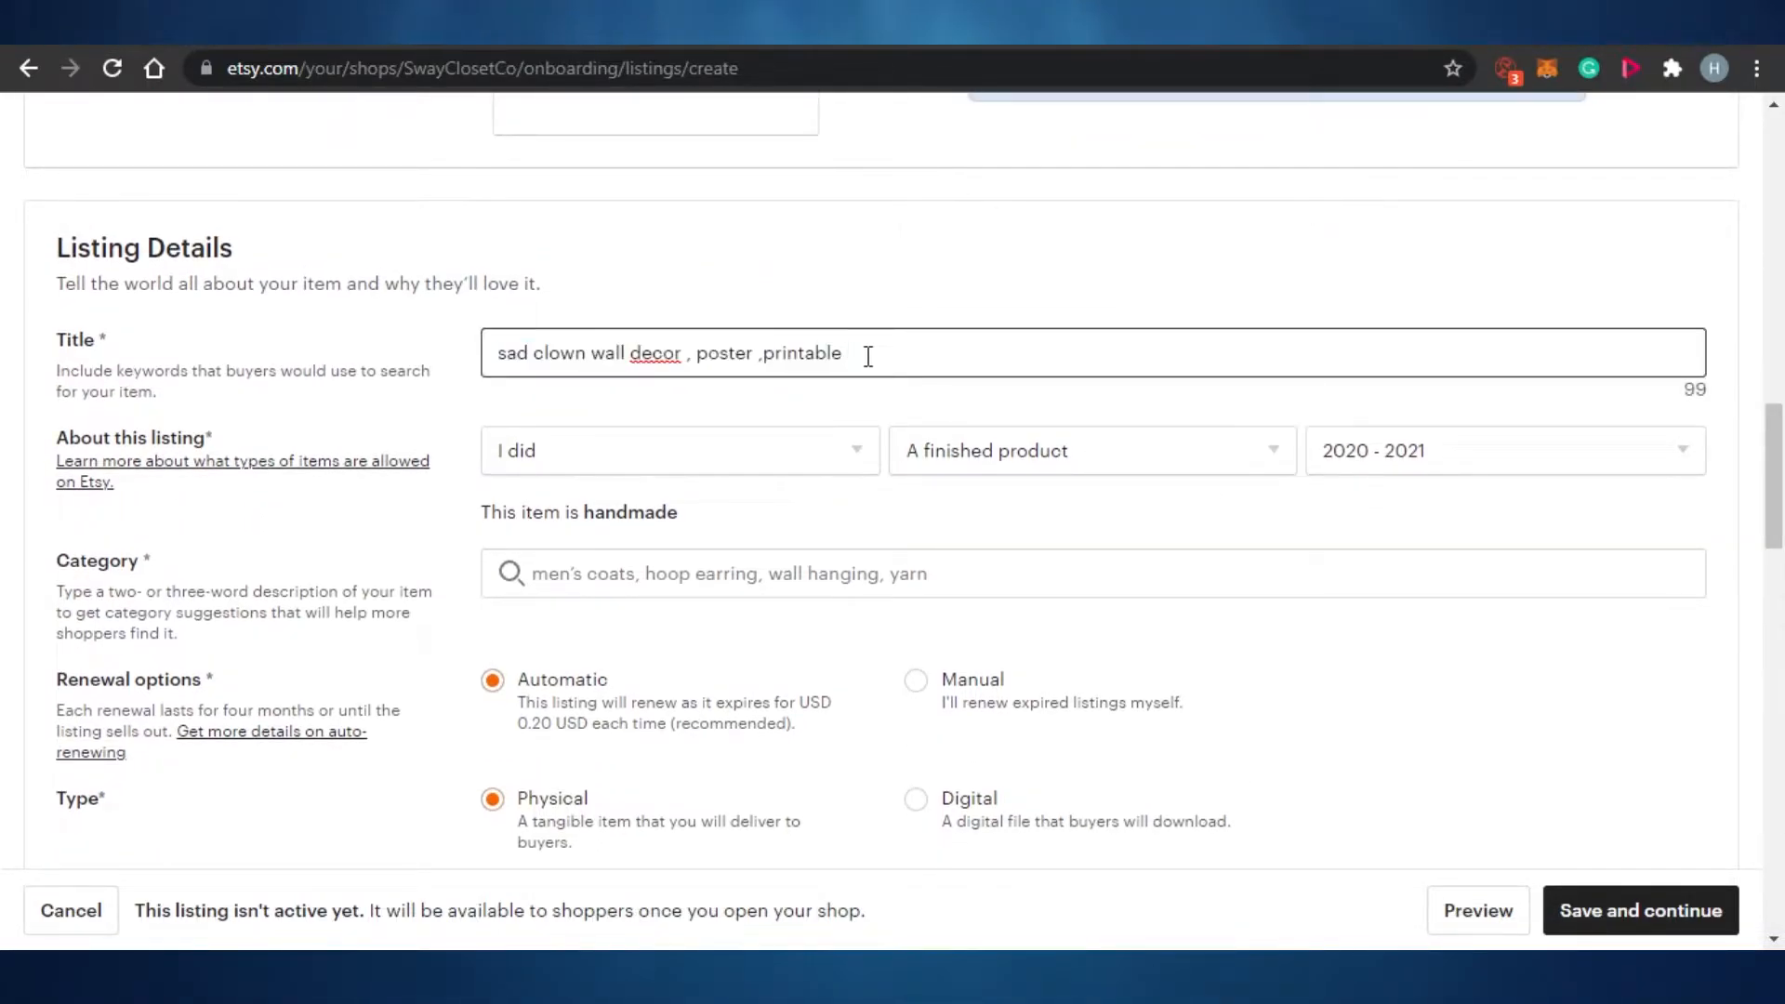
type(", digital product")
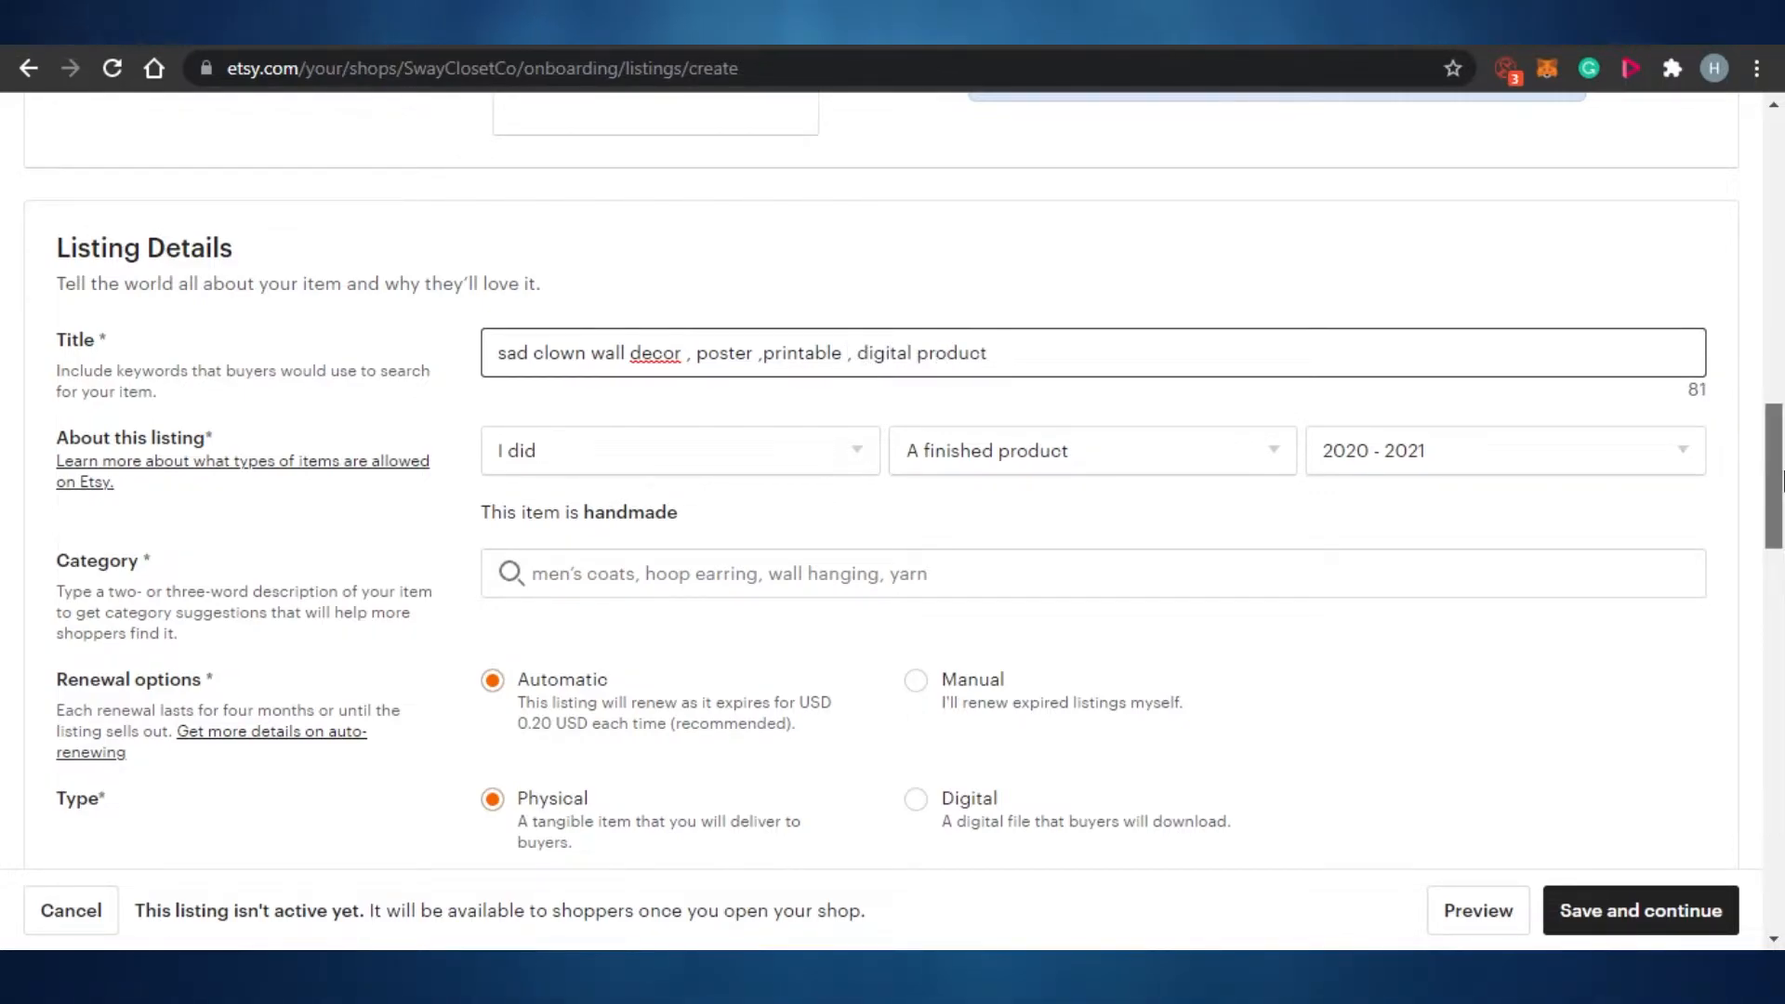
Step: Find the listing category with "digital product" and assign Digital under Art & Collectibles, Drawing & Illustration
scroll(1511, 506, "down", 3)
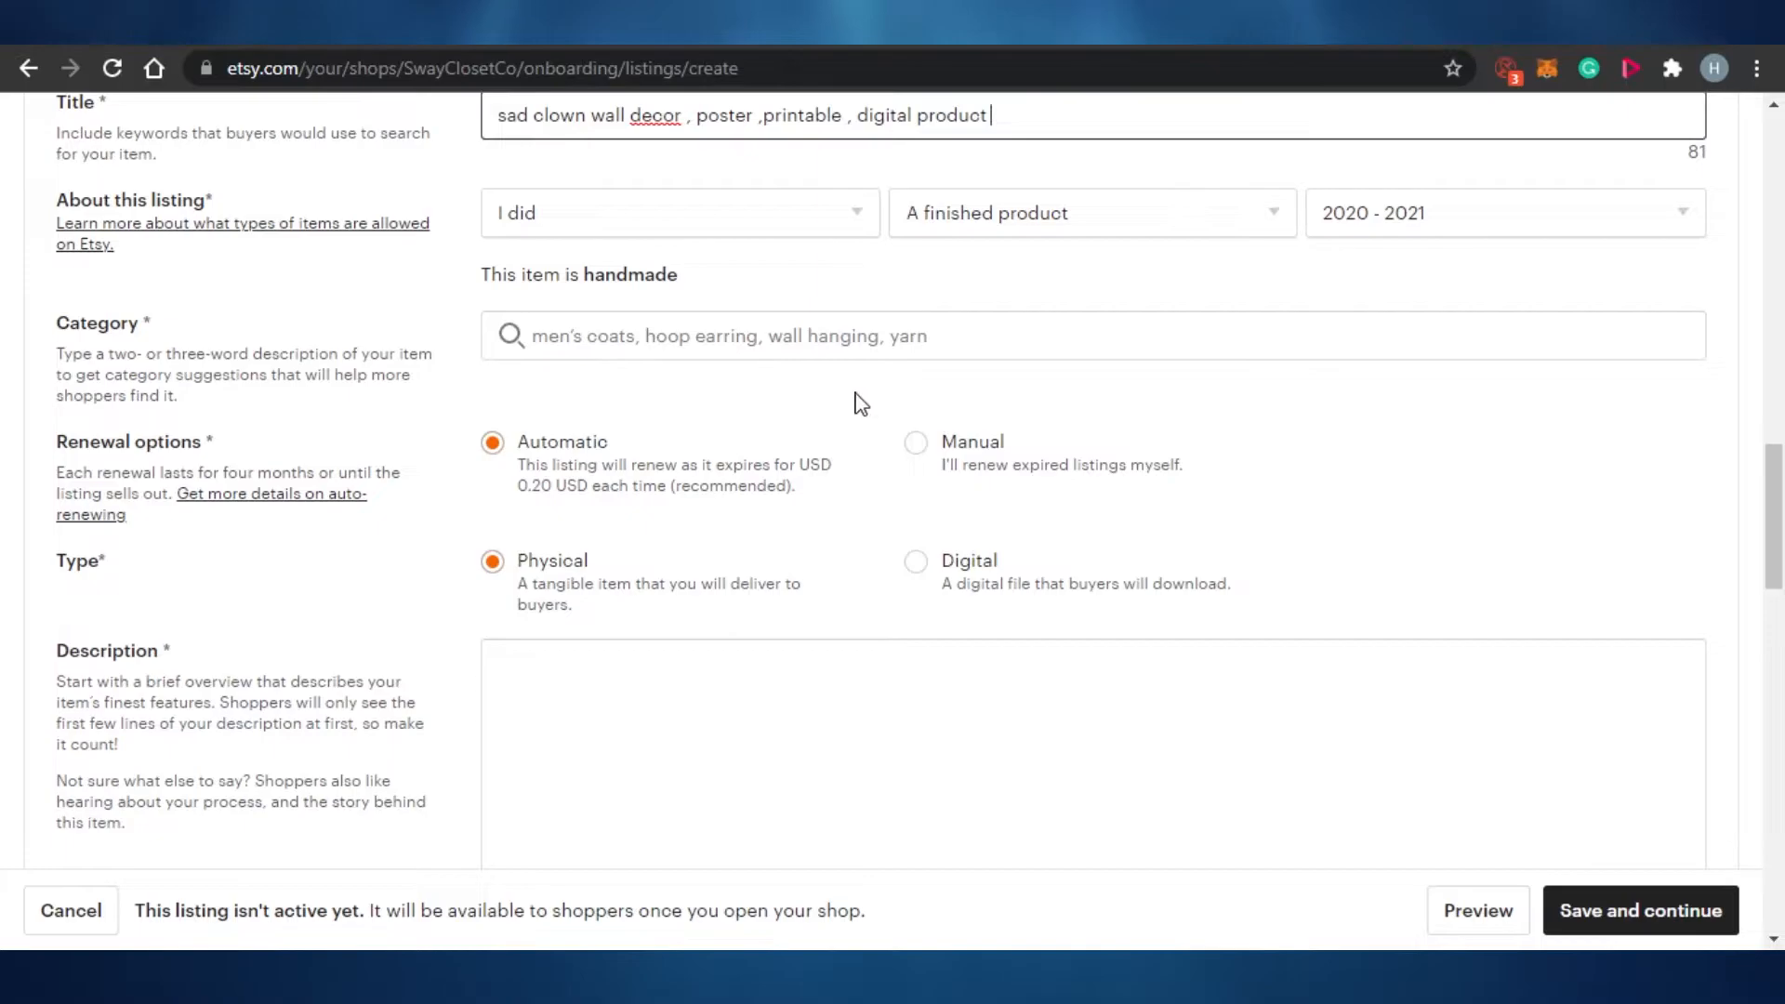
left_click(783, 343)
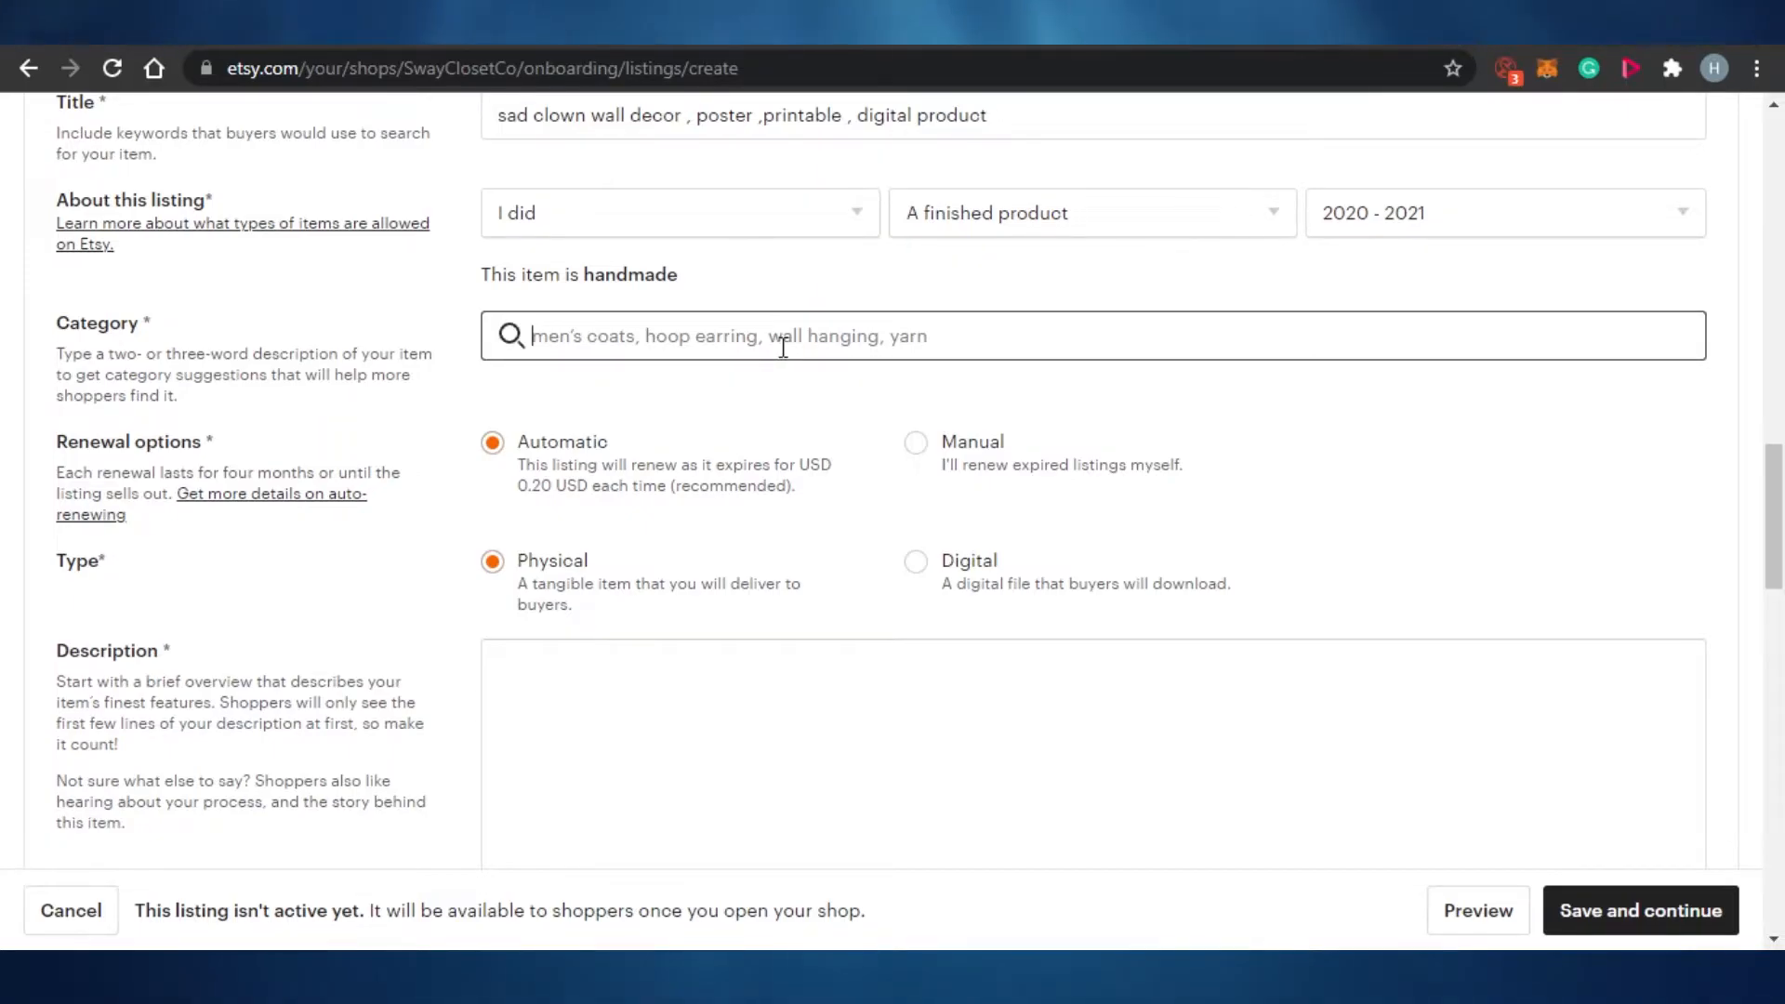
type("digit")
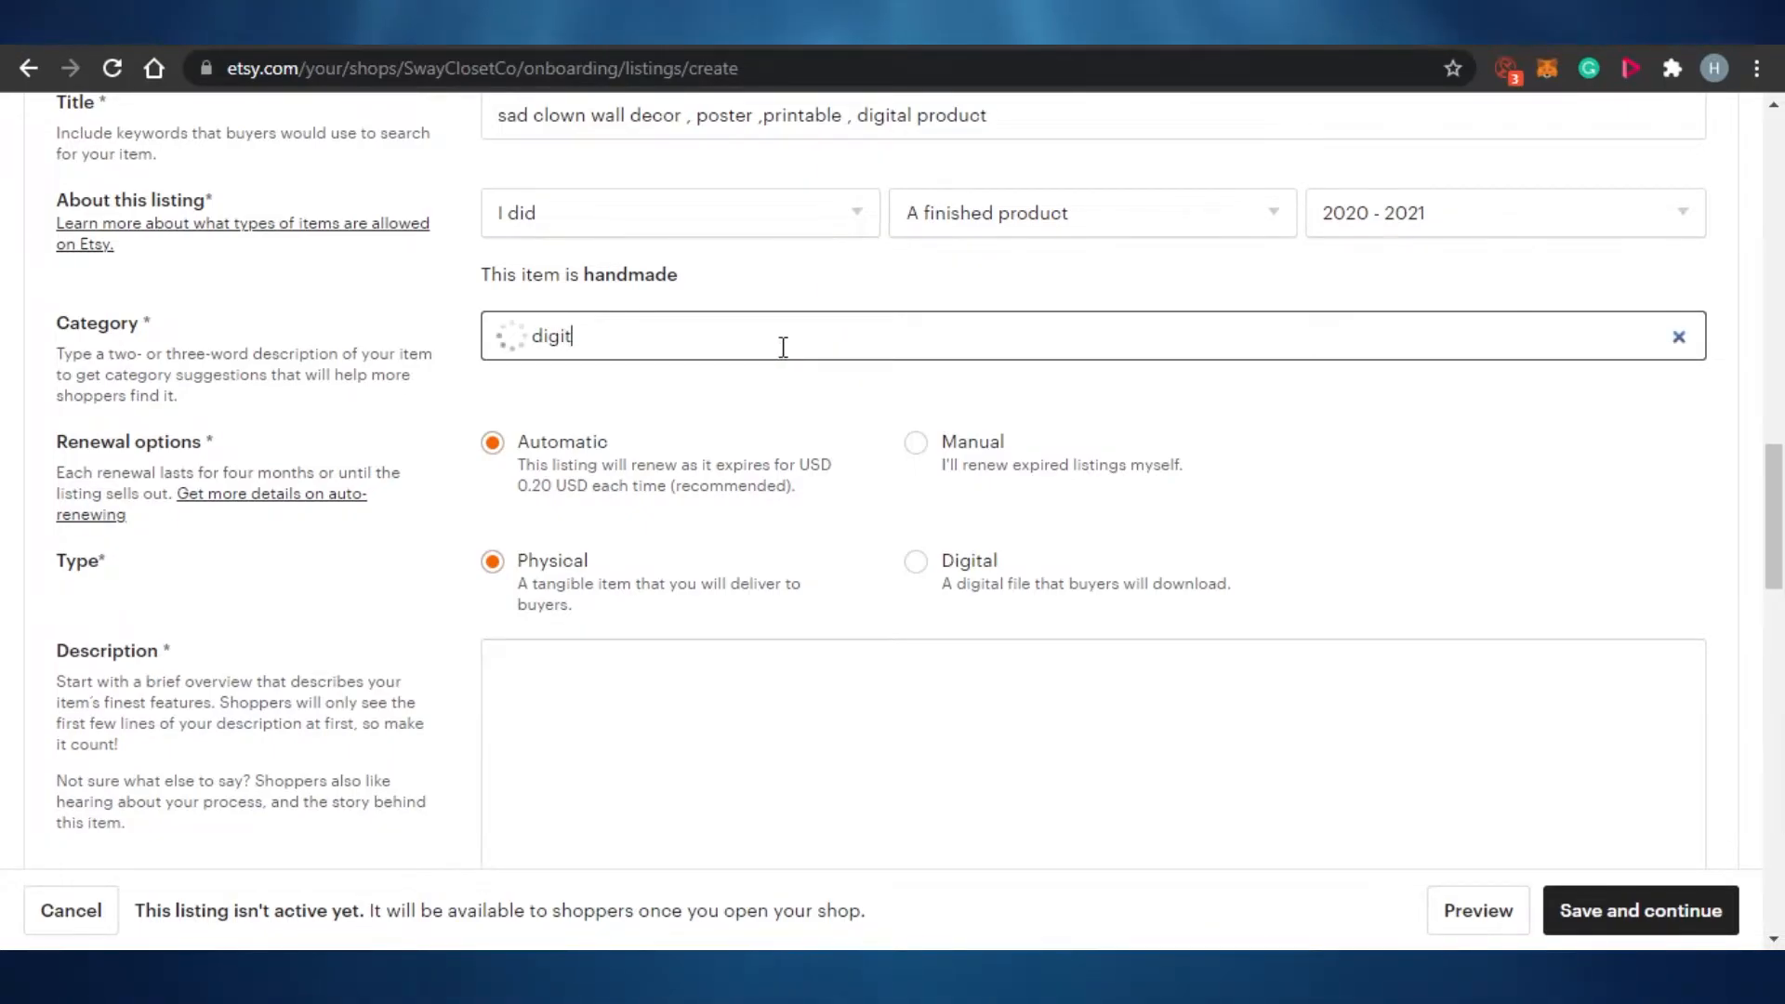
type("al product")
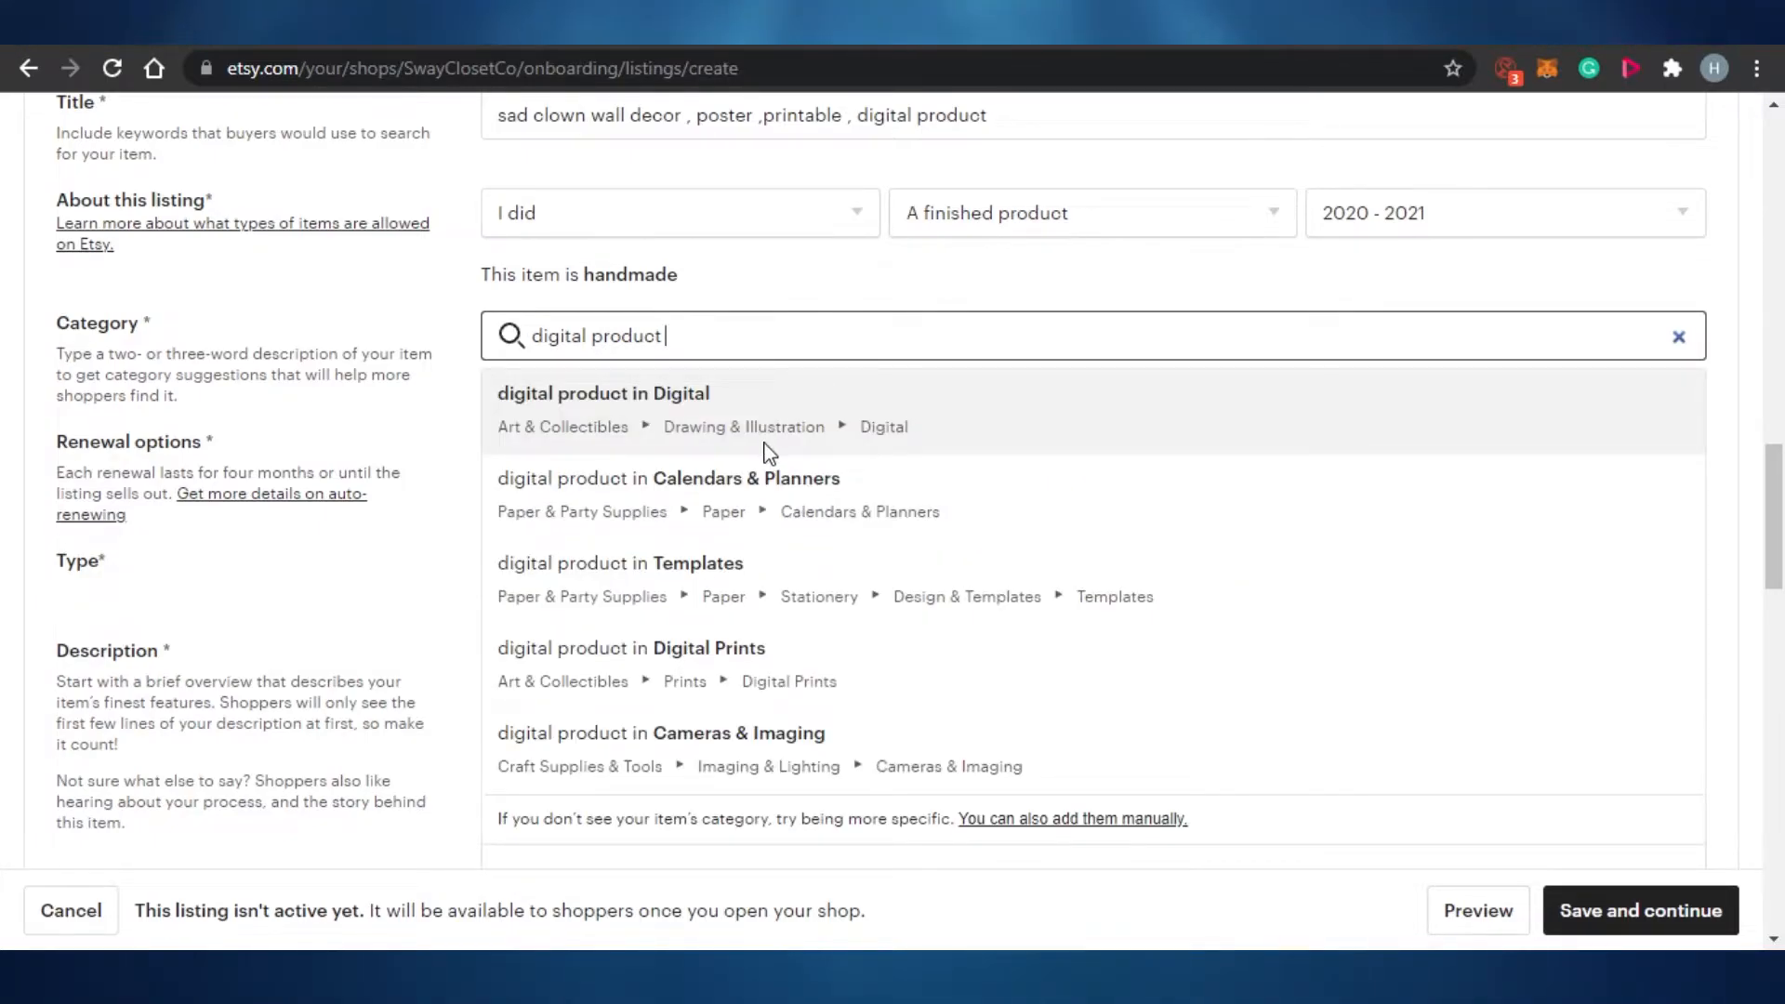
left_click(765, 450)
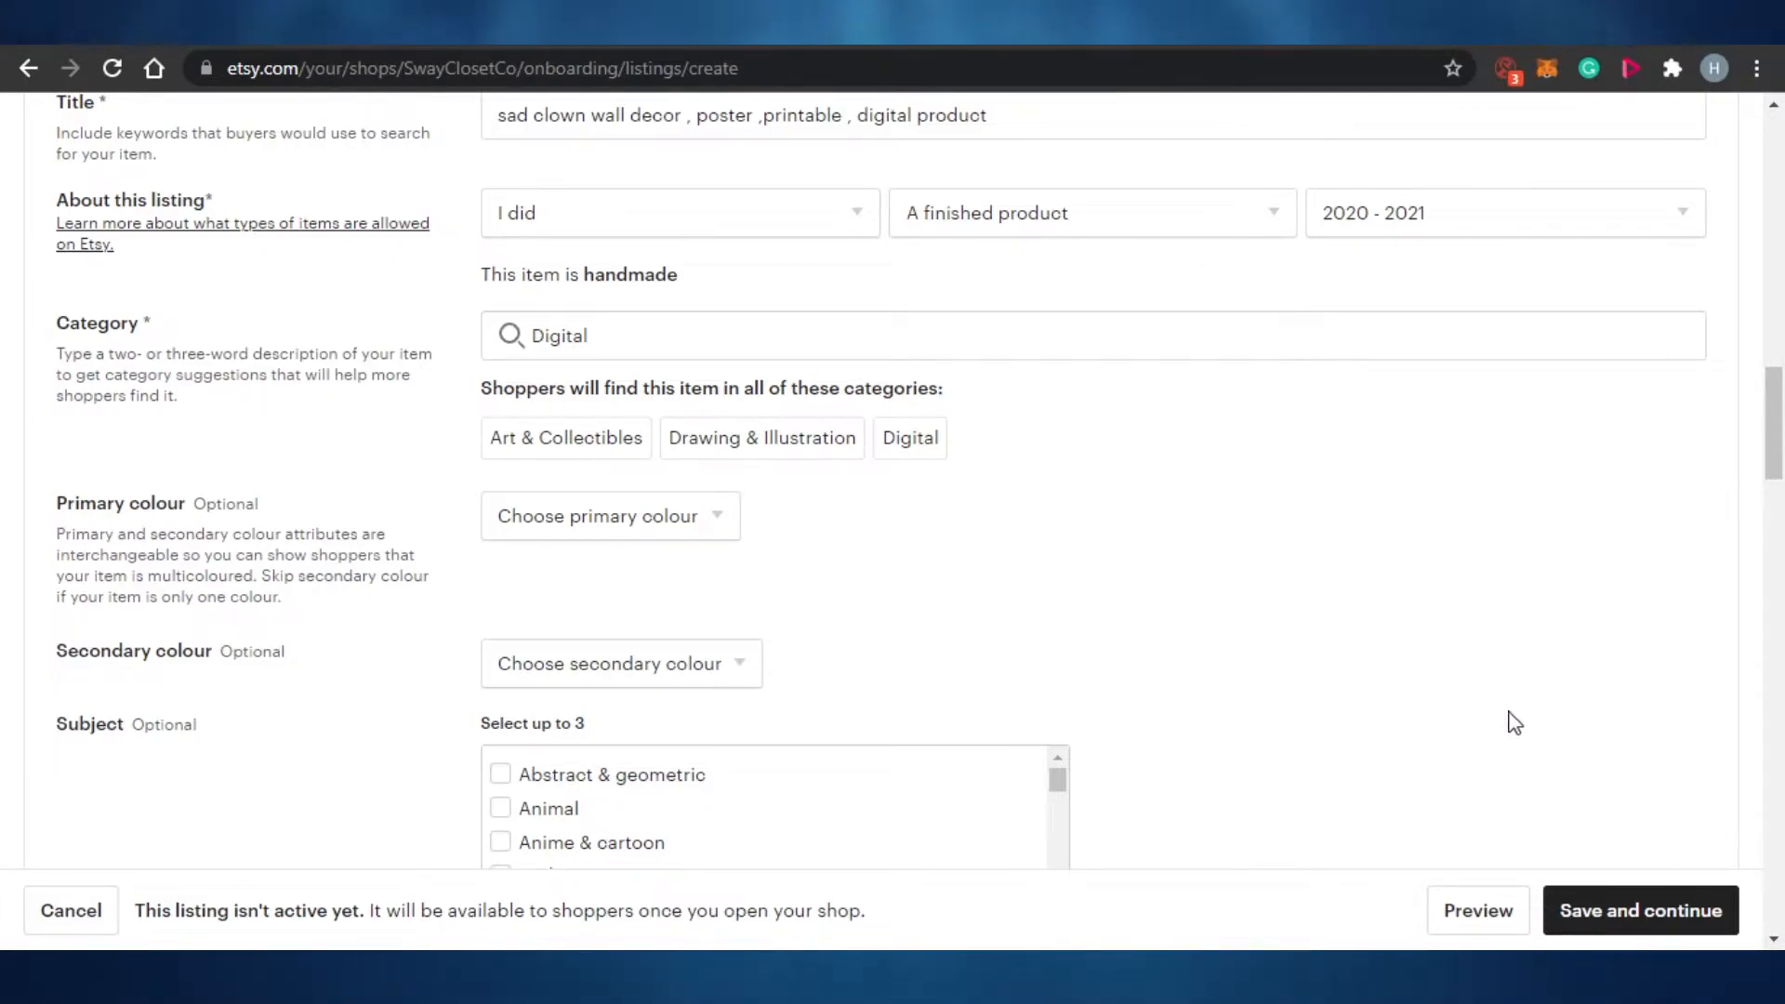
Step: Set the listing's primary colour to Green and its secondary colour to Purple
left_click_drag(1778, 445, 1778, 472)
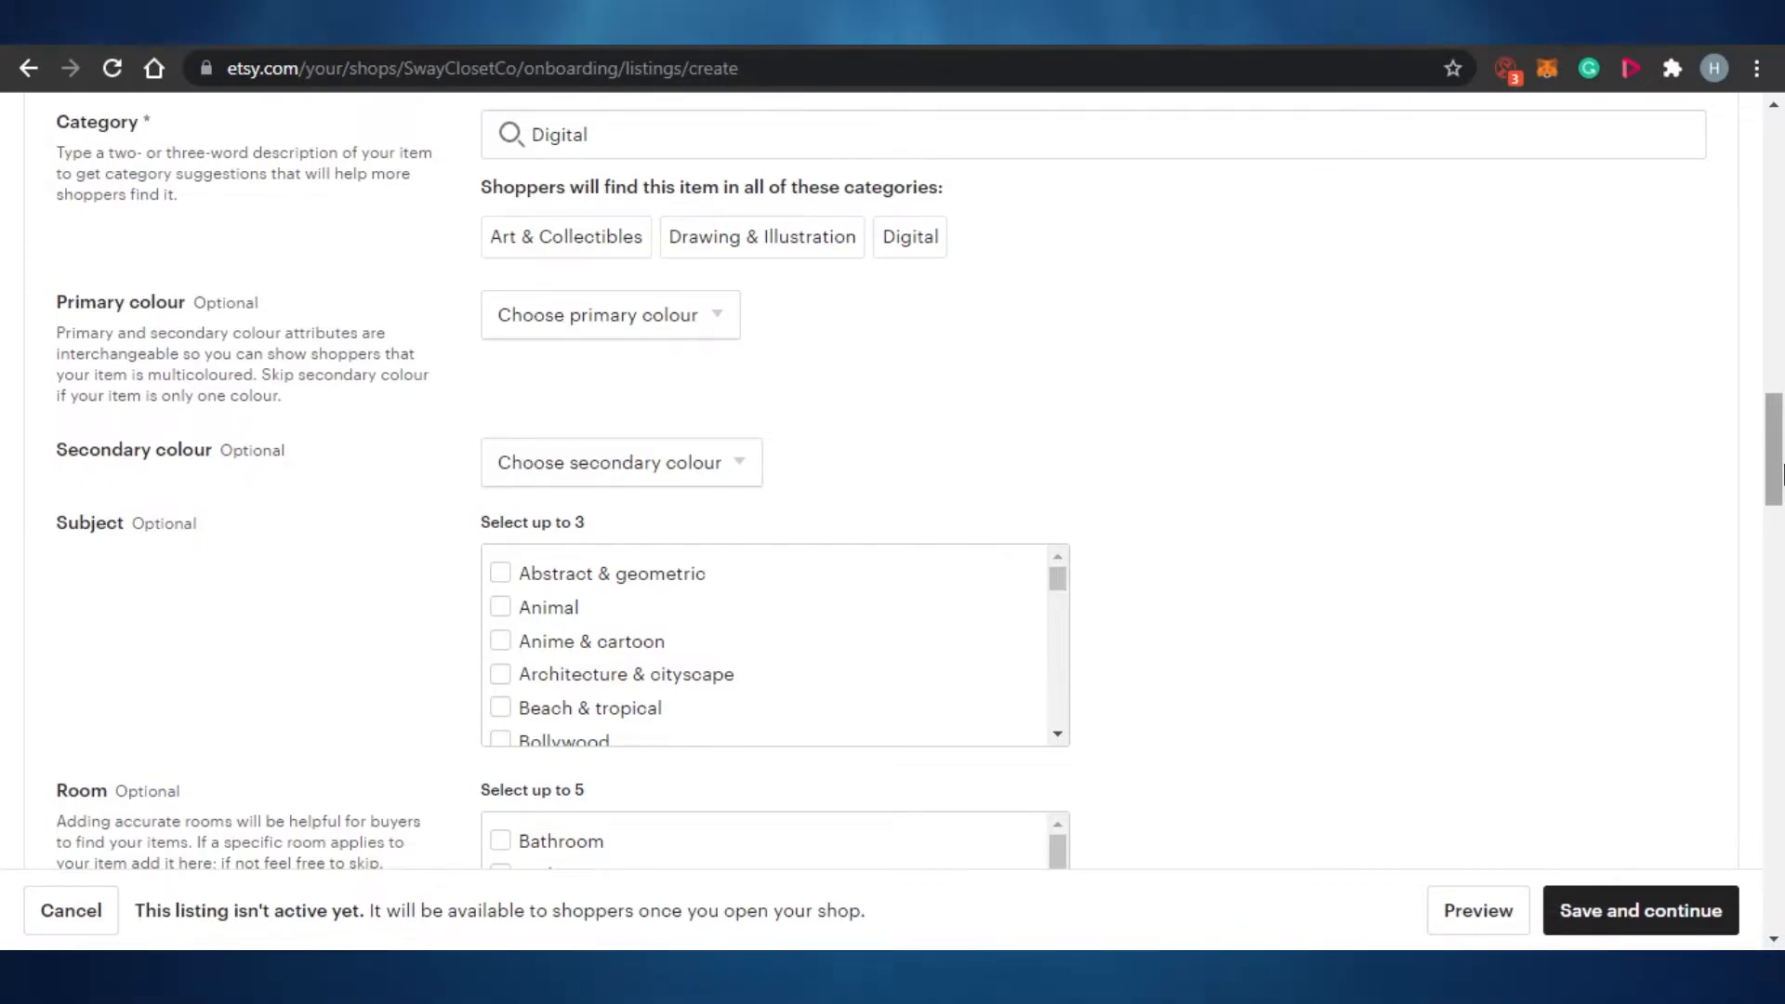
scroll(1781, 614, "down", 4)
scroll(1782, 614, "down", 10)
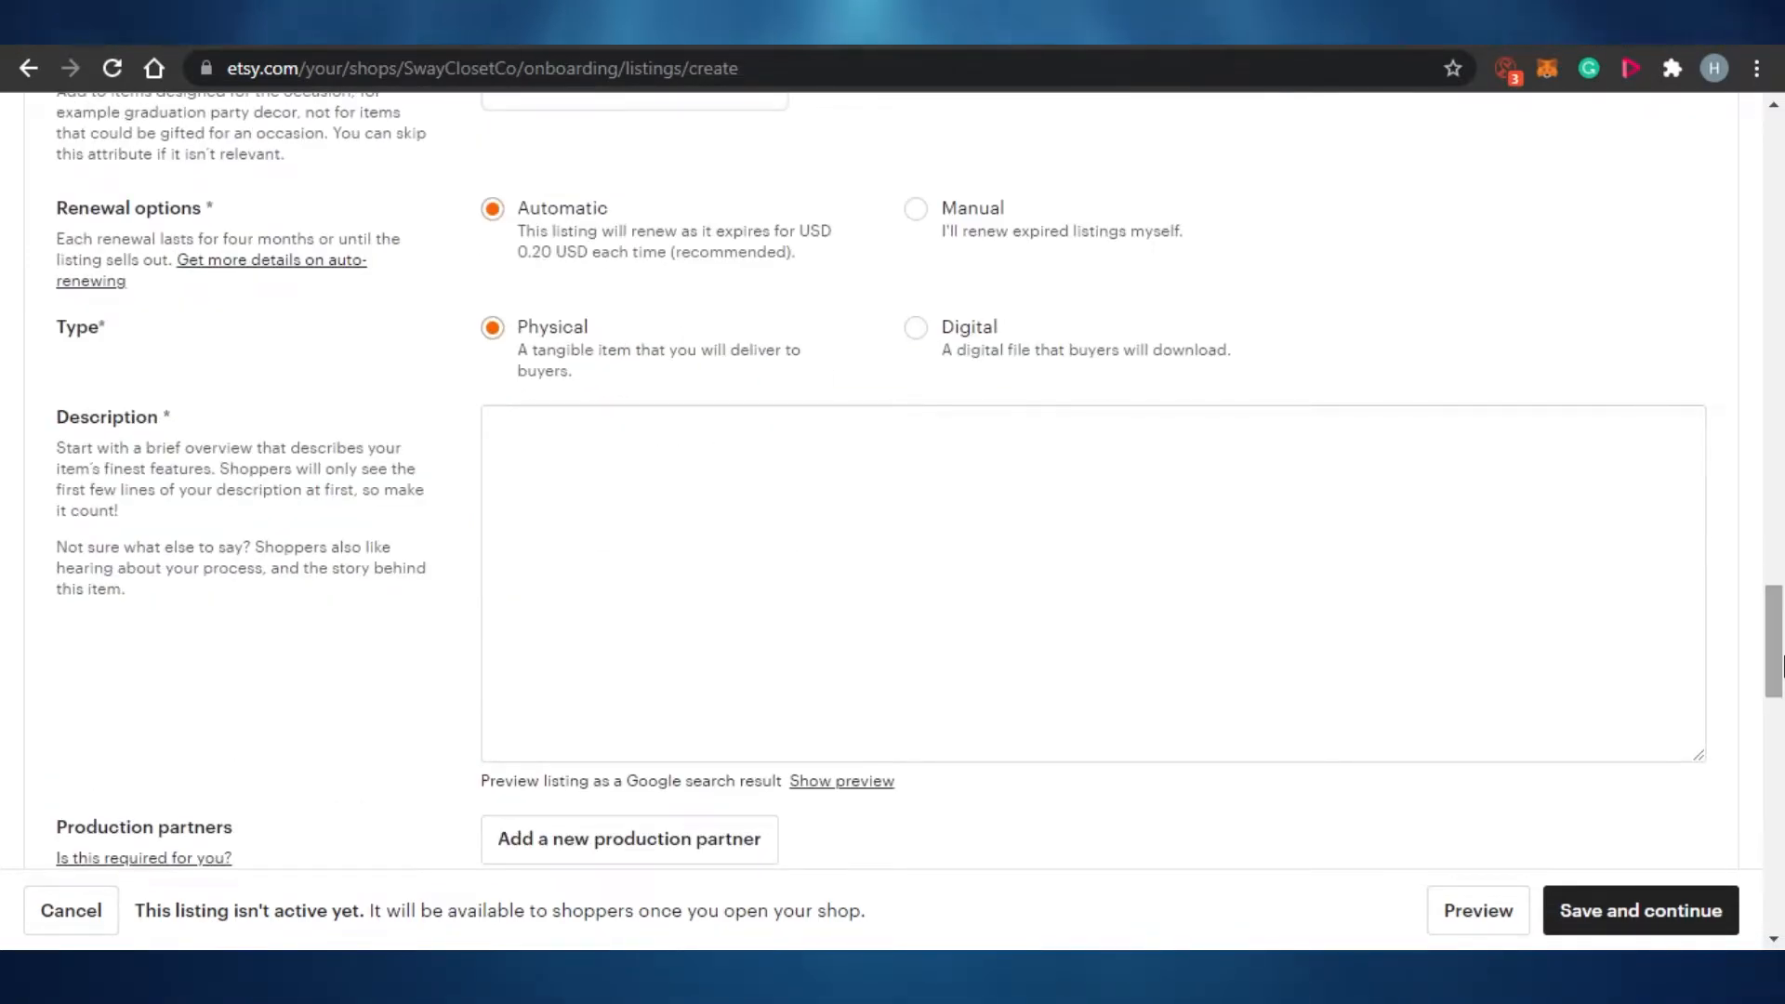
left_click_drag(1782, 666, 1781, 488)
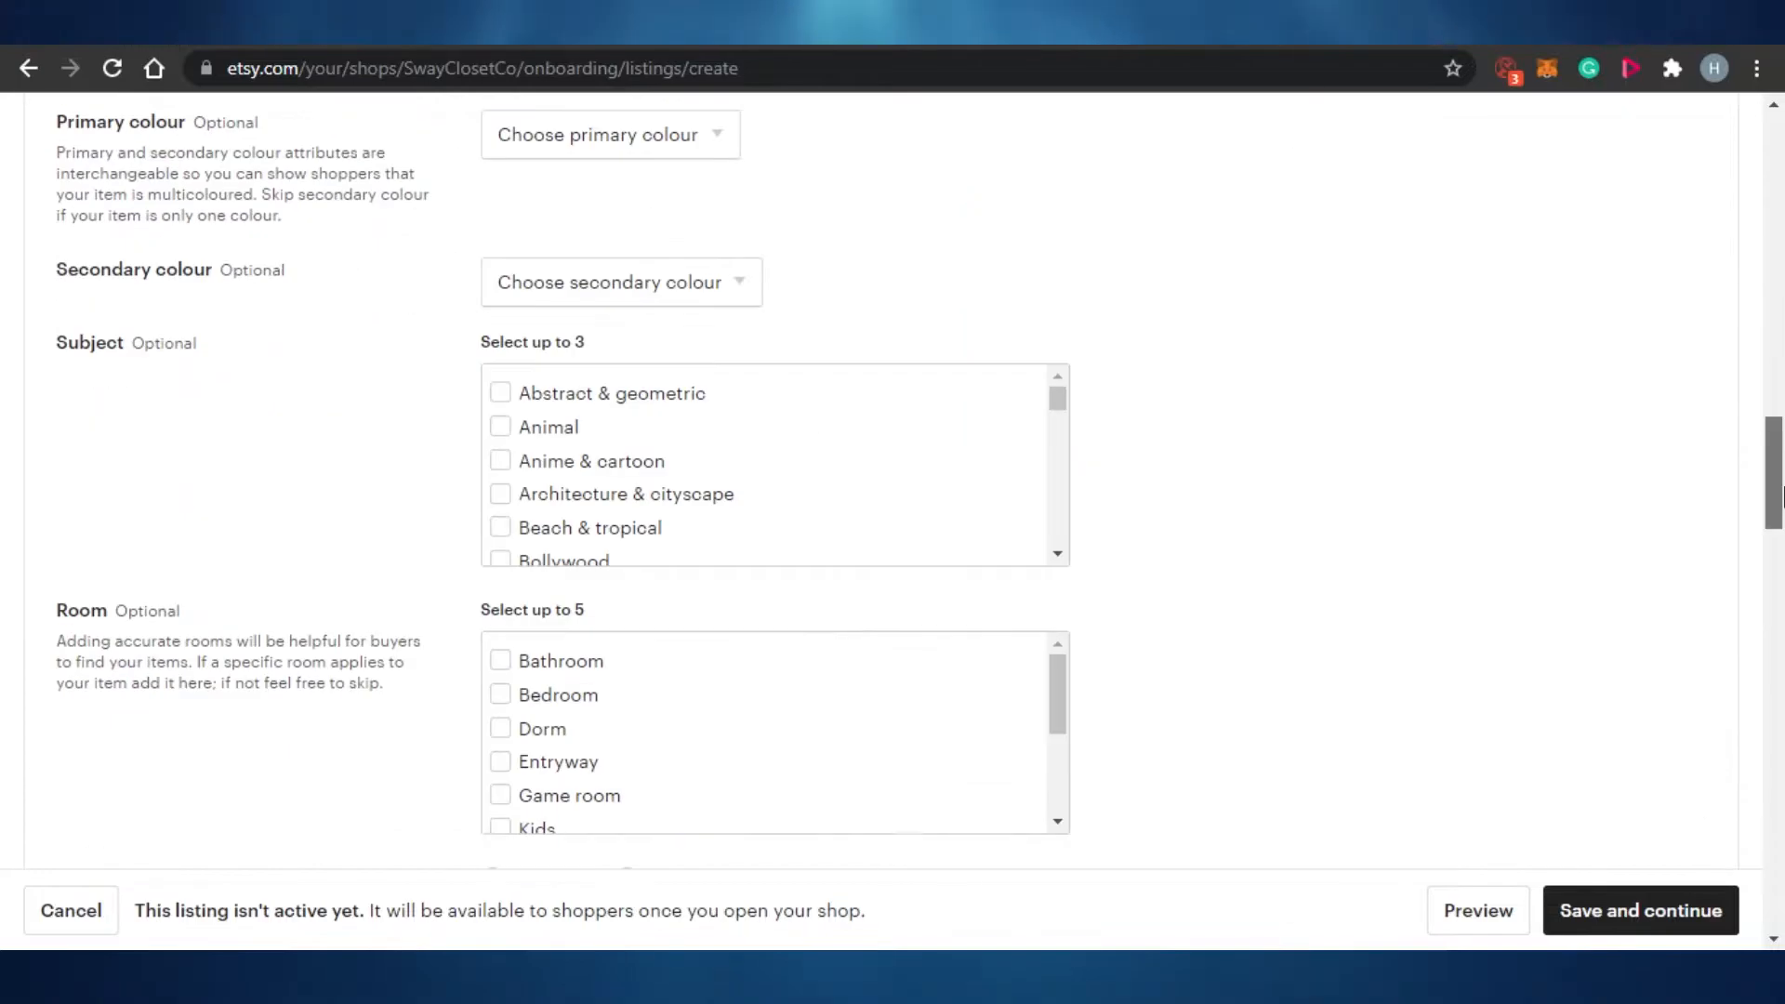
left_click(693, 135)
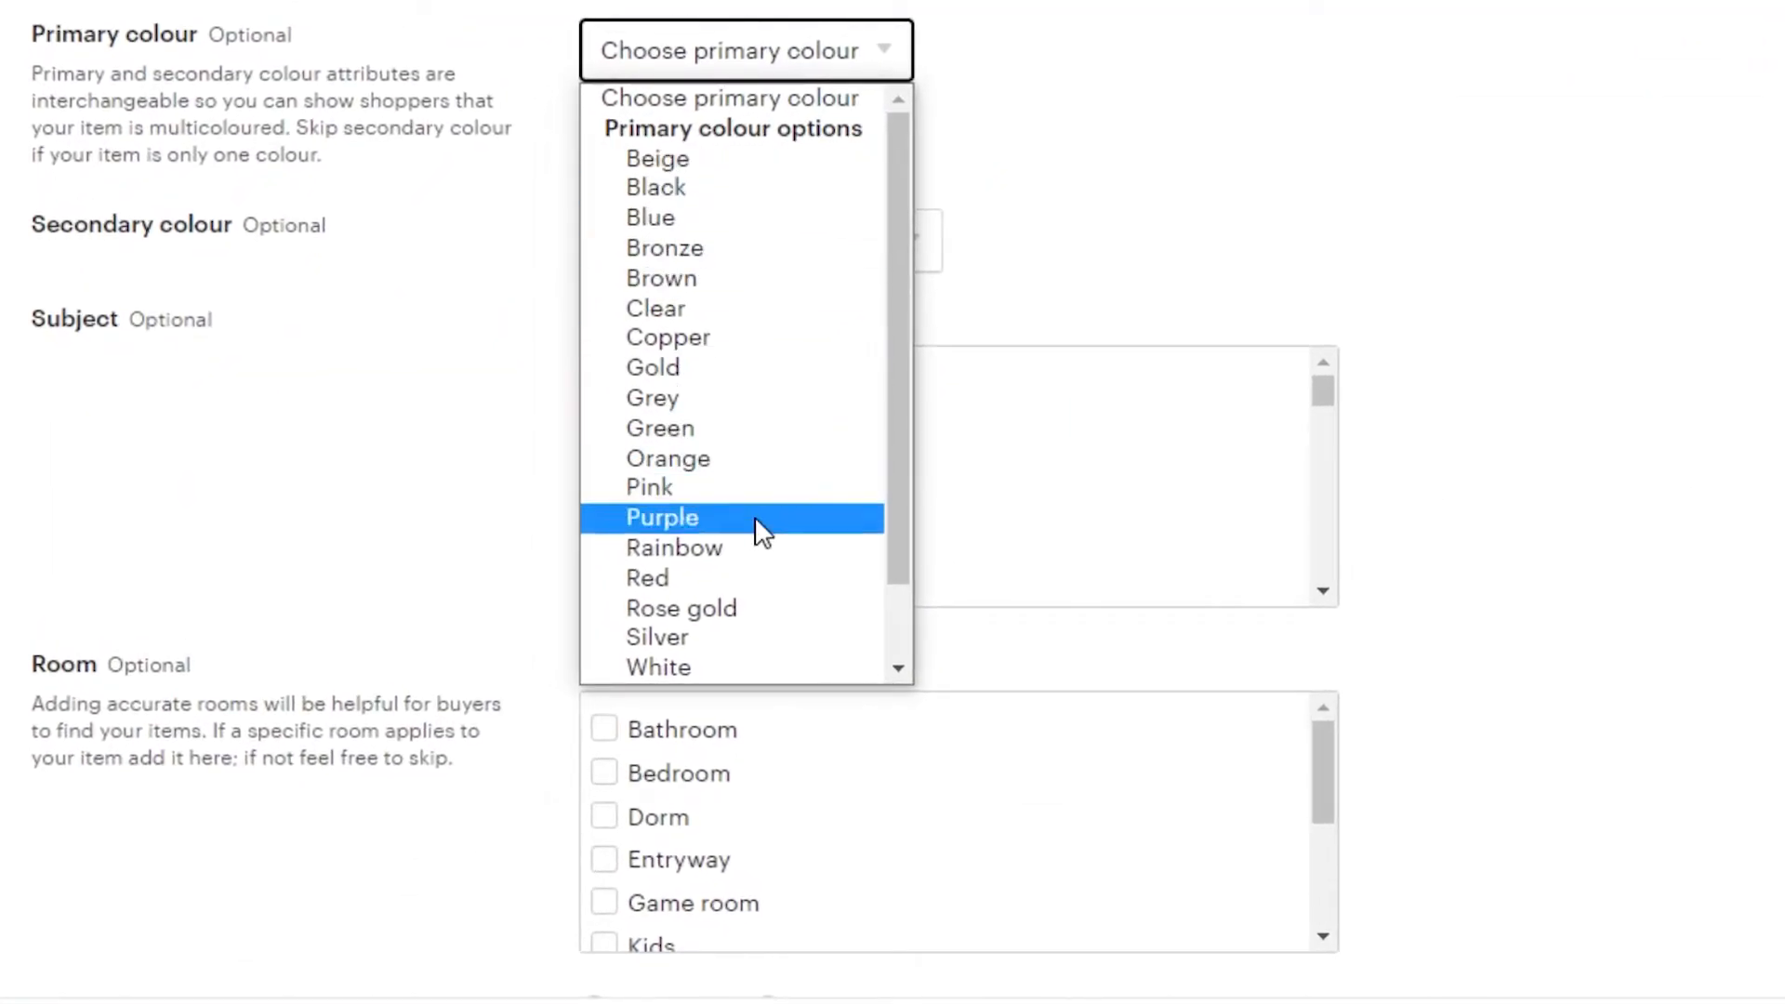
left_click(750, 437)
left_click(851, 256)
left_click(679, 706)
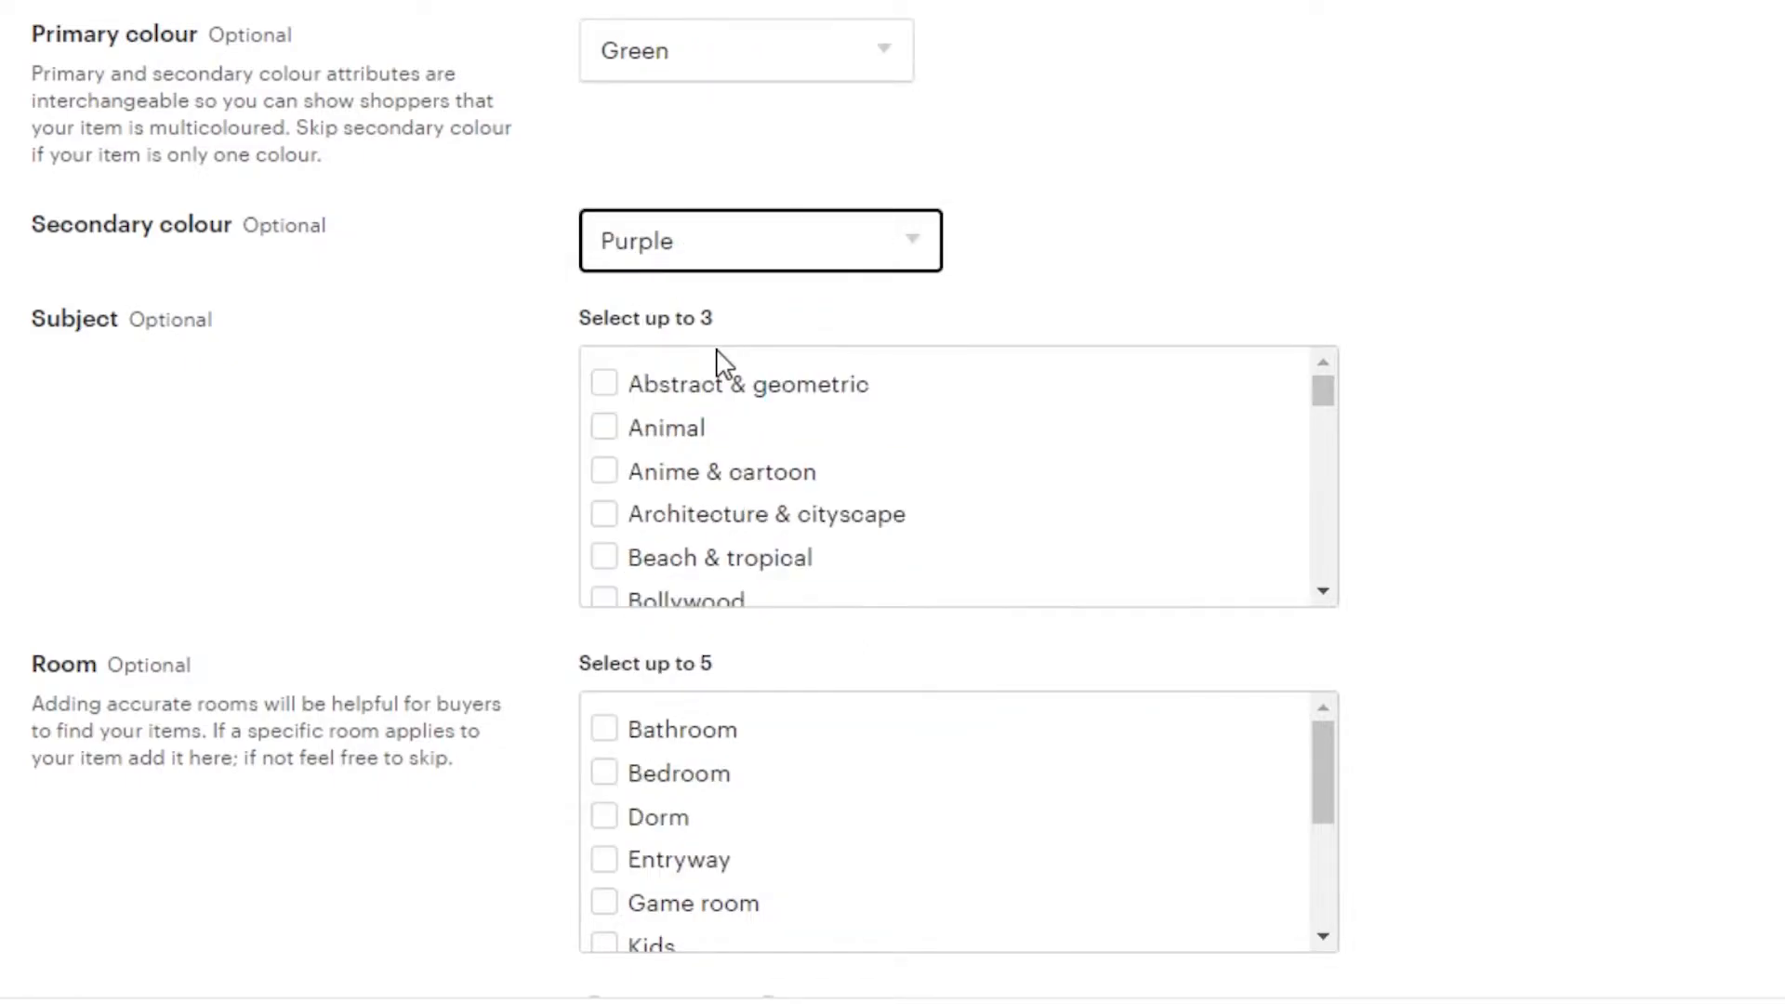
Step: Choose Abstract & geometric as the subject and Bedroom, Dorm, Living room and Office as the rooms
left_click(604, 389)
scroll(604, 388, "down", 4)
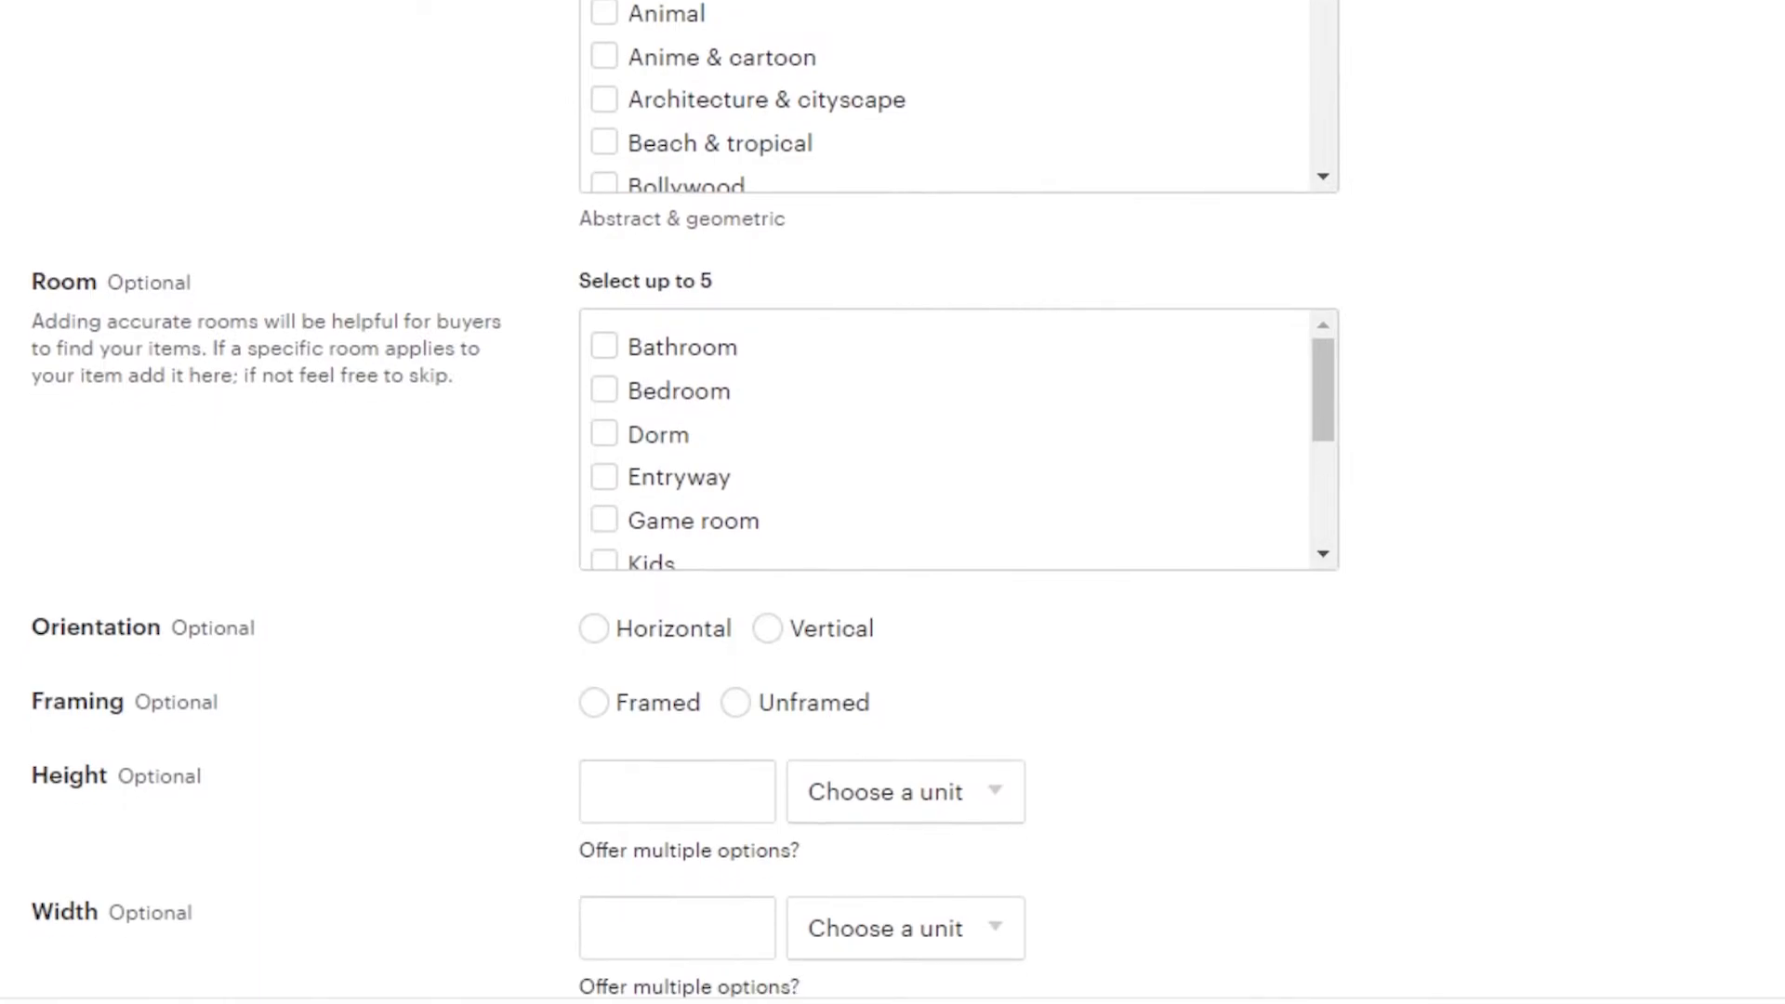
left_click(605, 391)
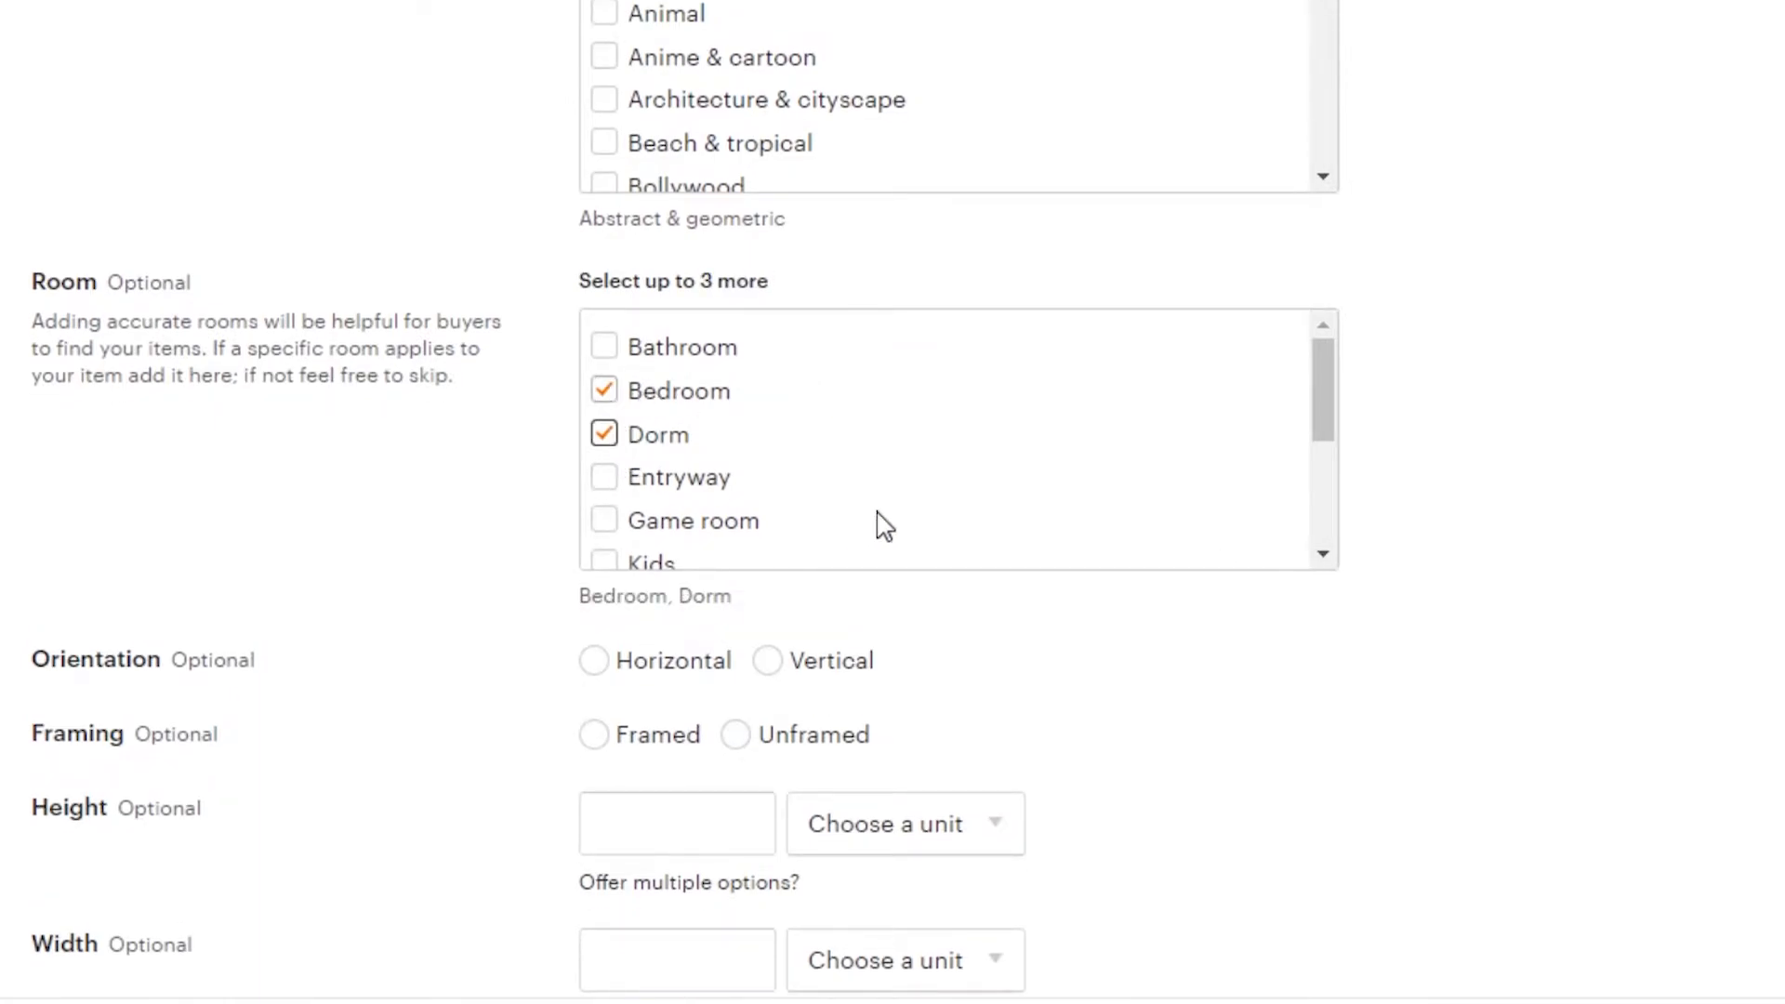
left_click_drag(1327, 377, 1327, 490)
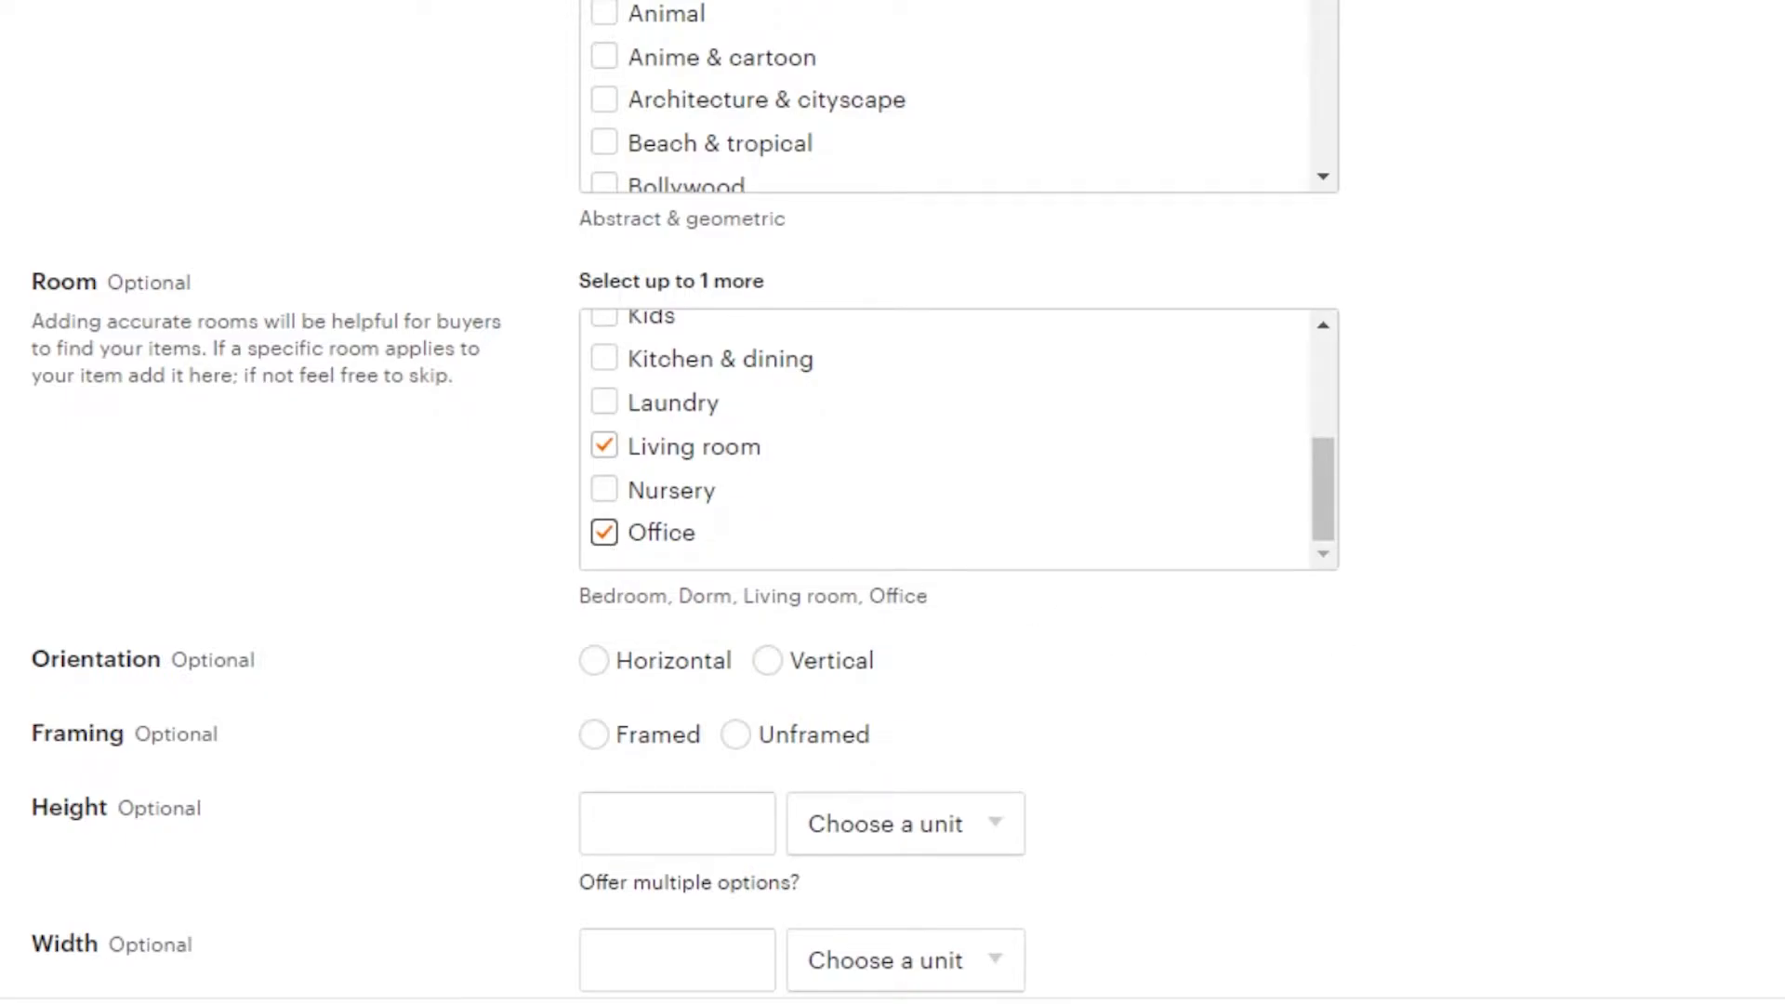
Step: Set the poster's orientation to Vertical and its framing to Unframed
scroll(893, 502, "down", 2)
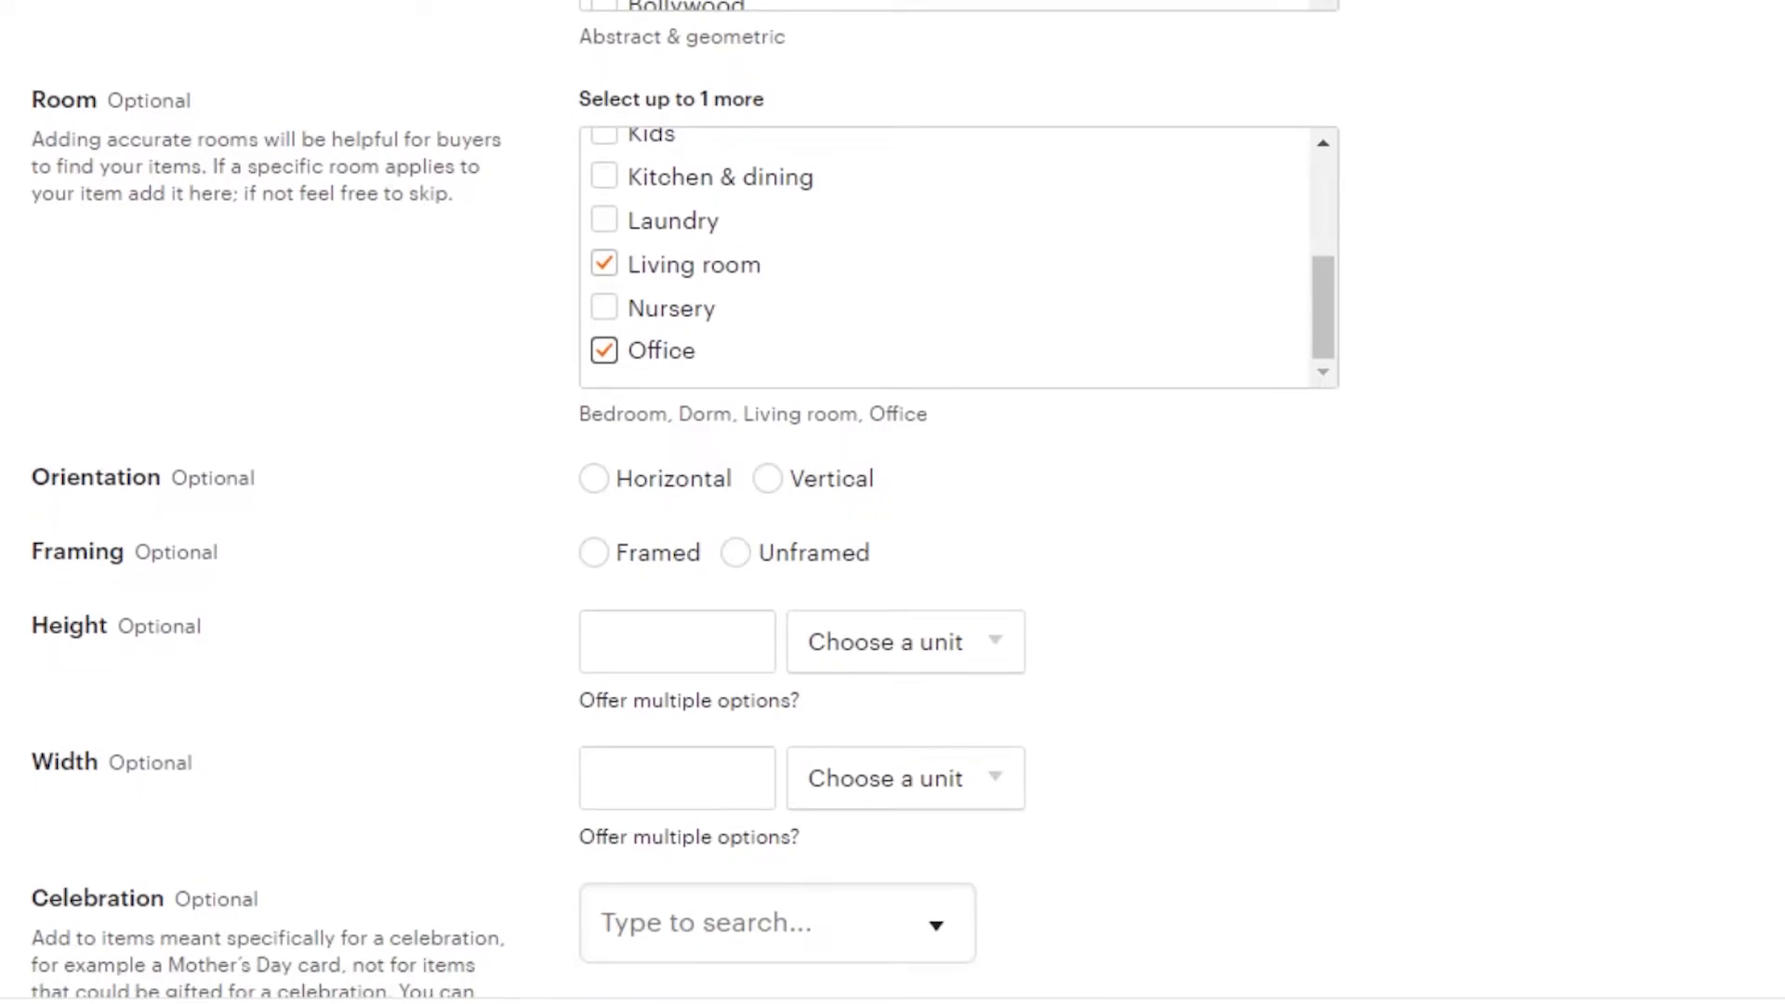
scroll(893, 502, "down", 3)
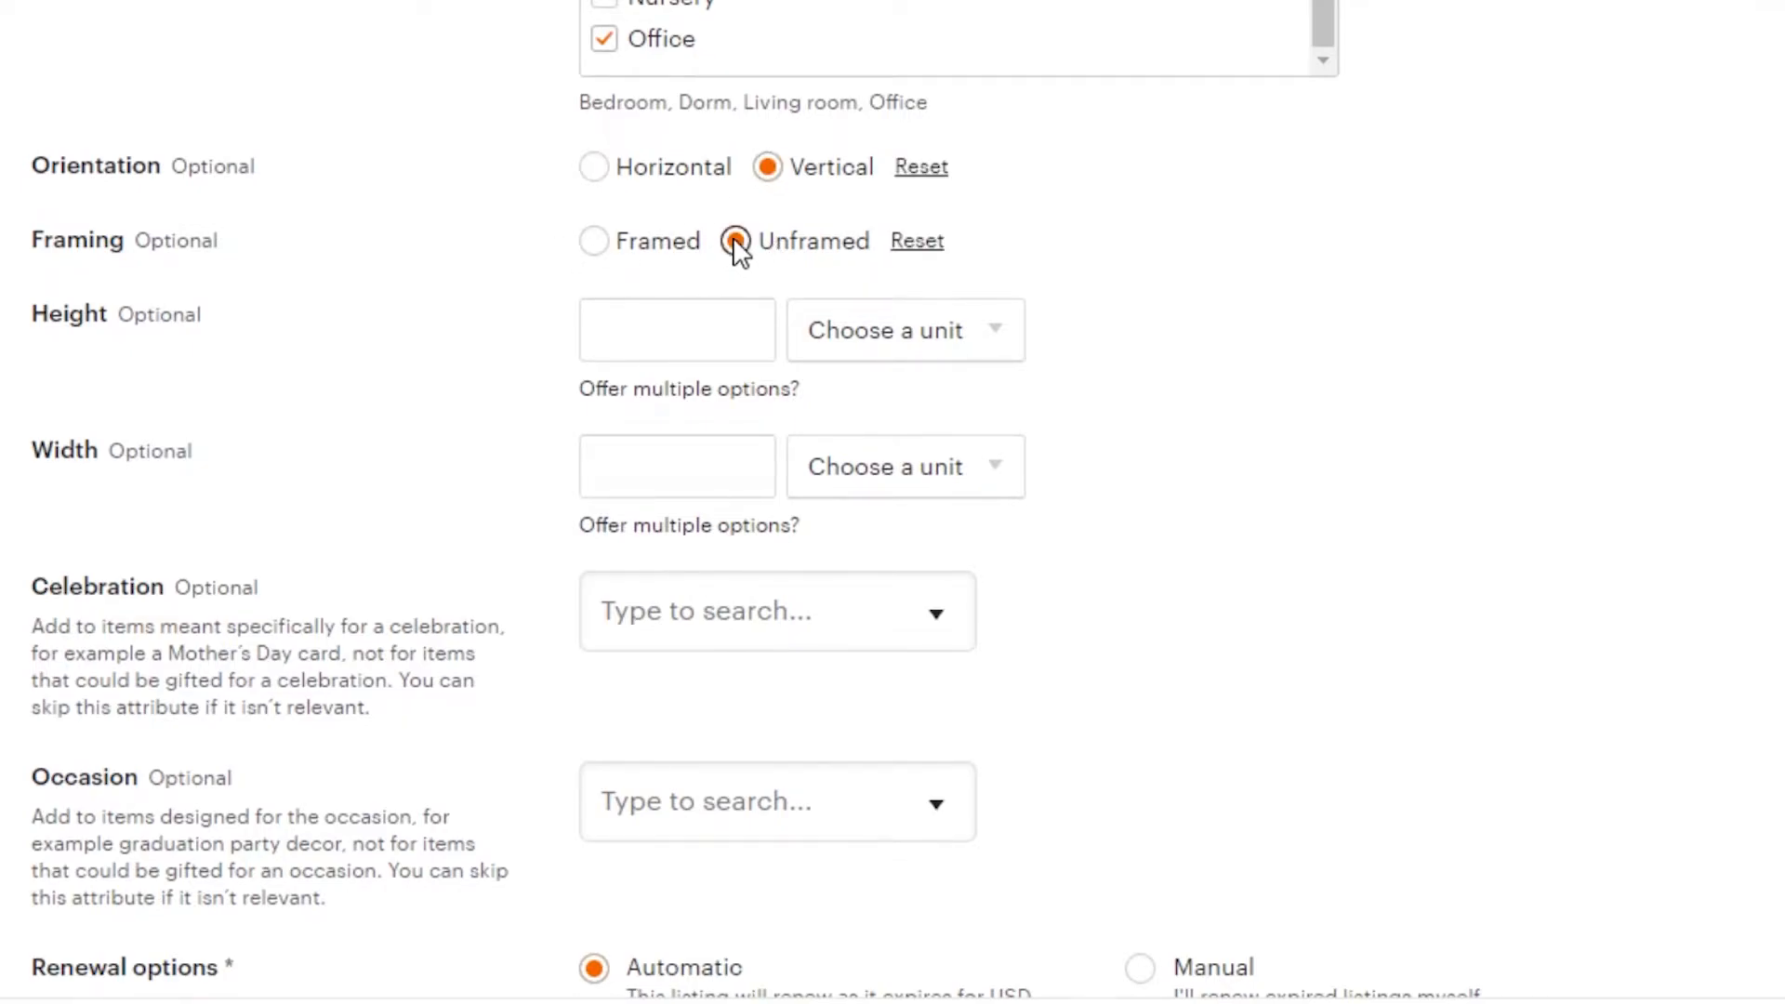
scroll(893, 502, "down", 10)
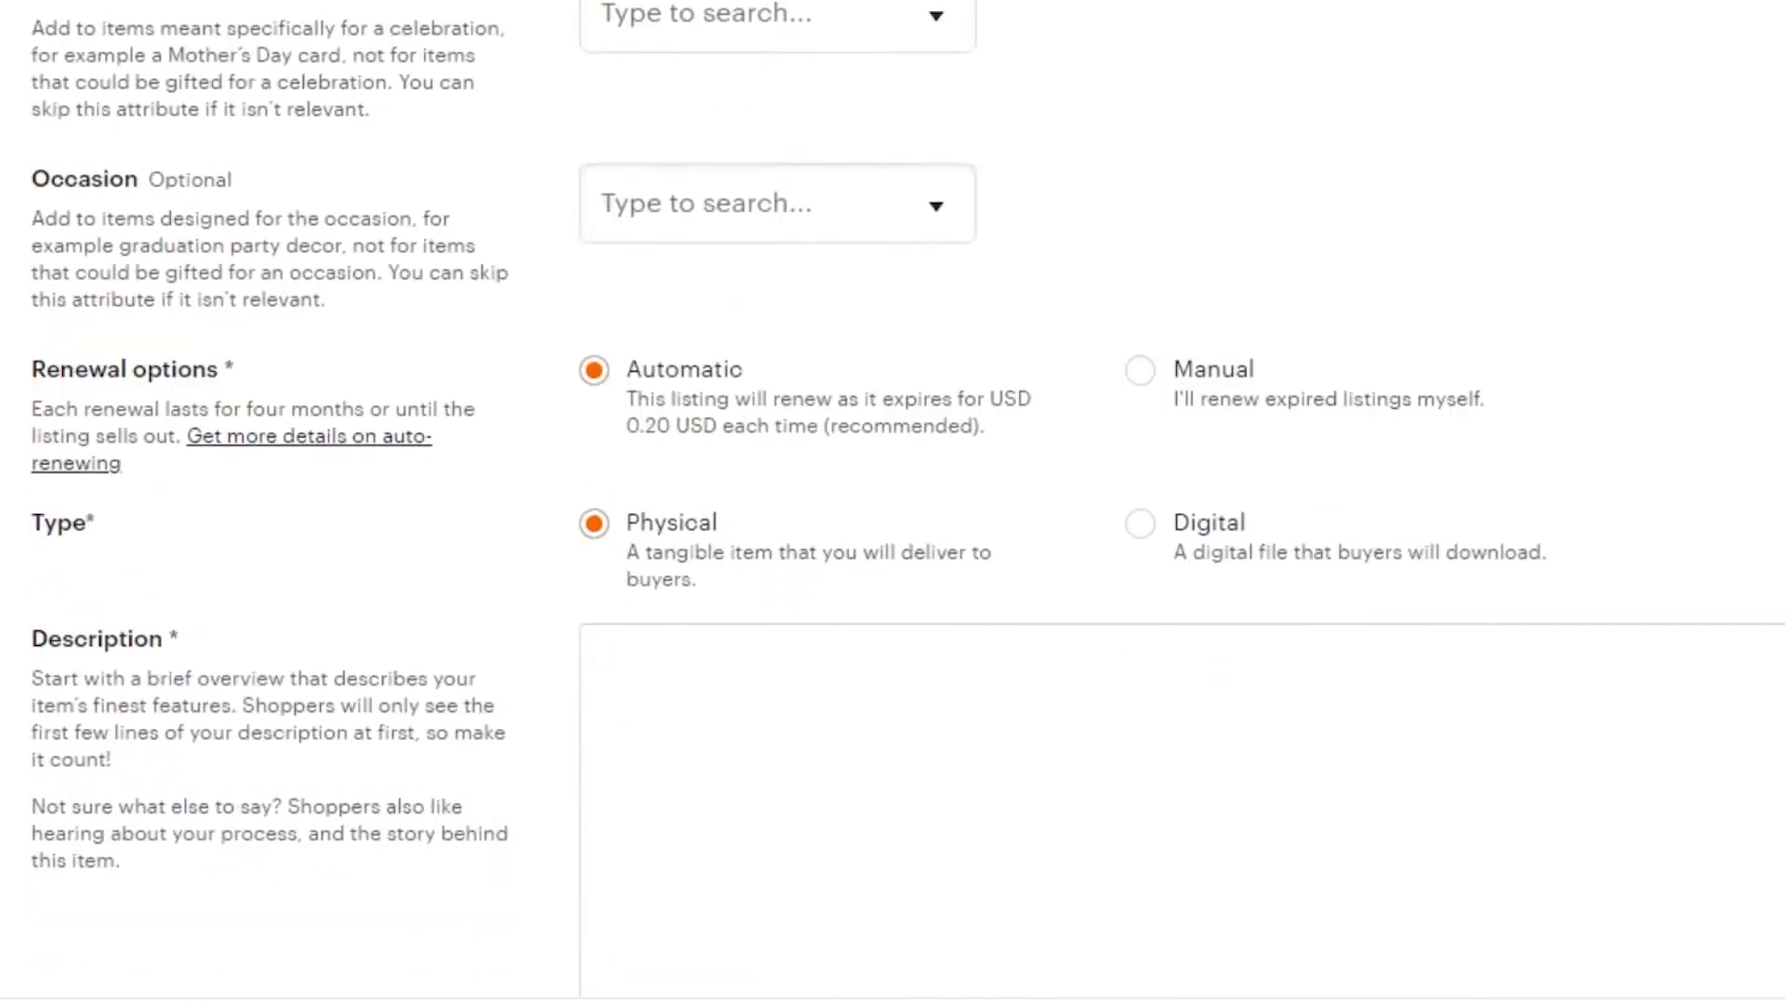
Step: Set the poster's height to 12 with Centimetres as the unit
scroll(893, 502, "up", 8)
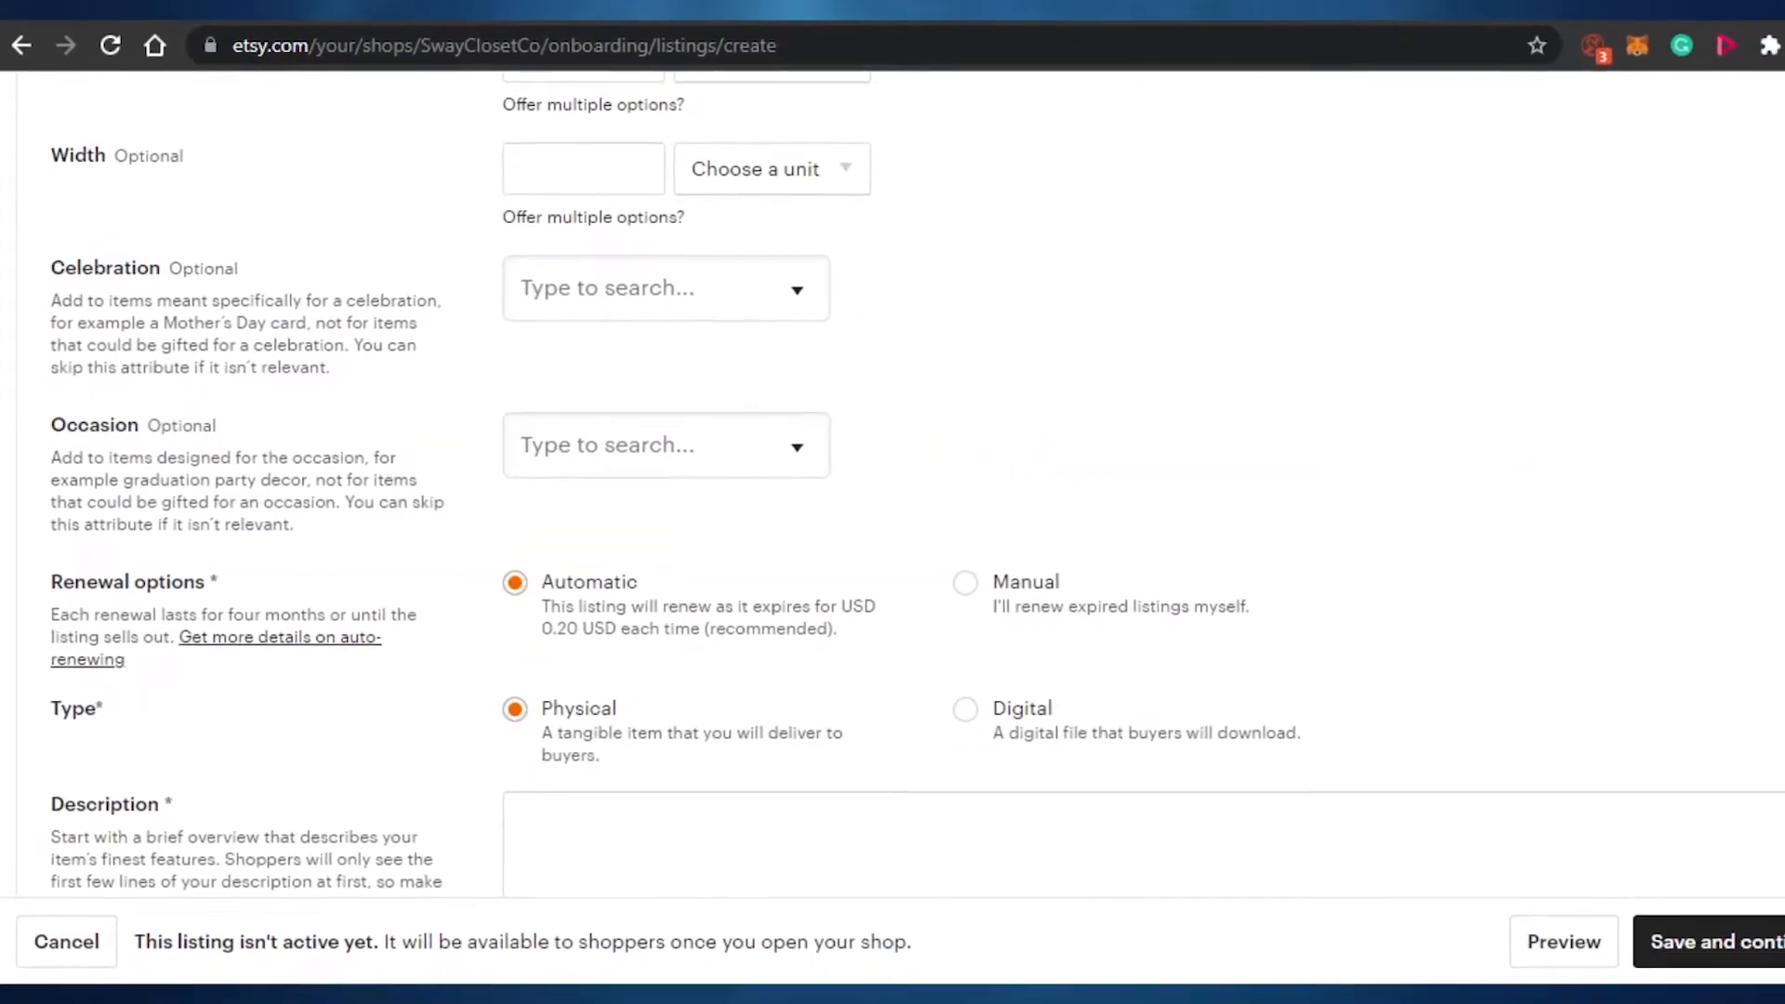
left_click_drag(1777, 597, 1777, 545)
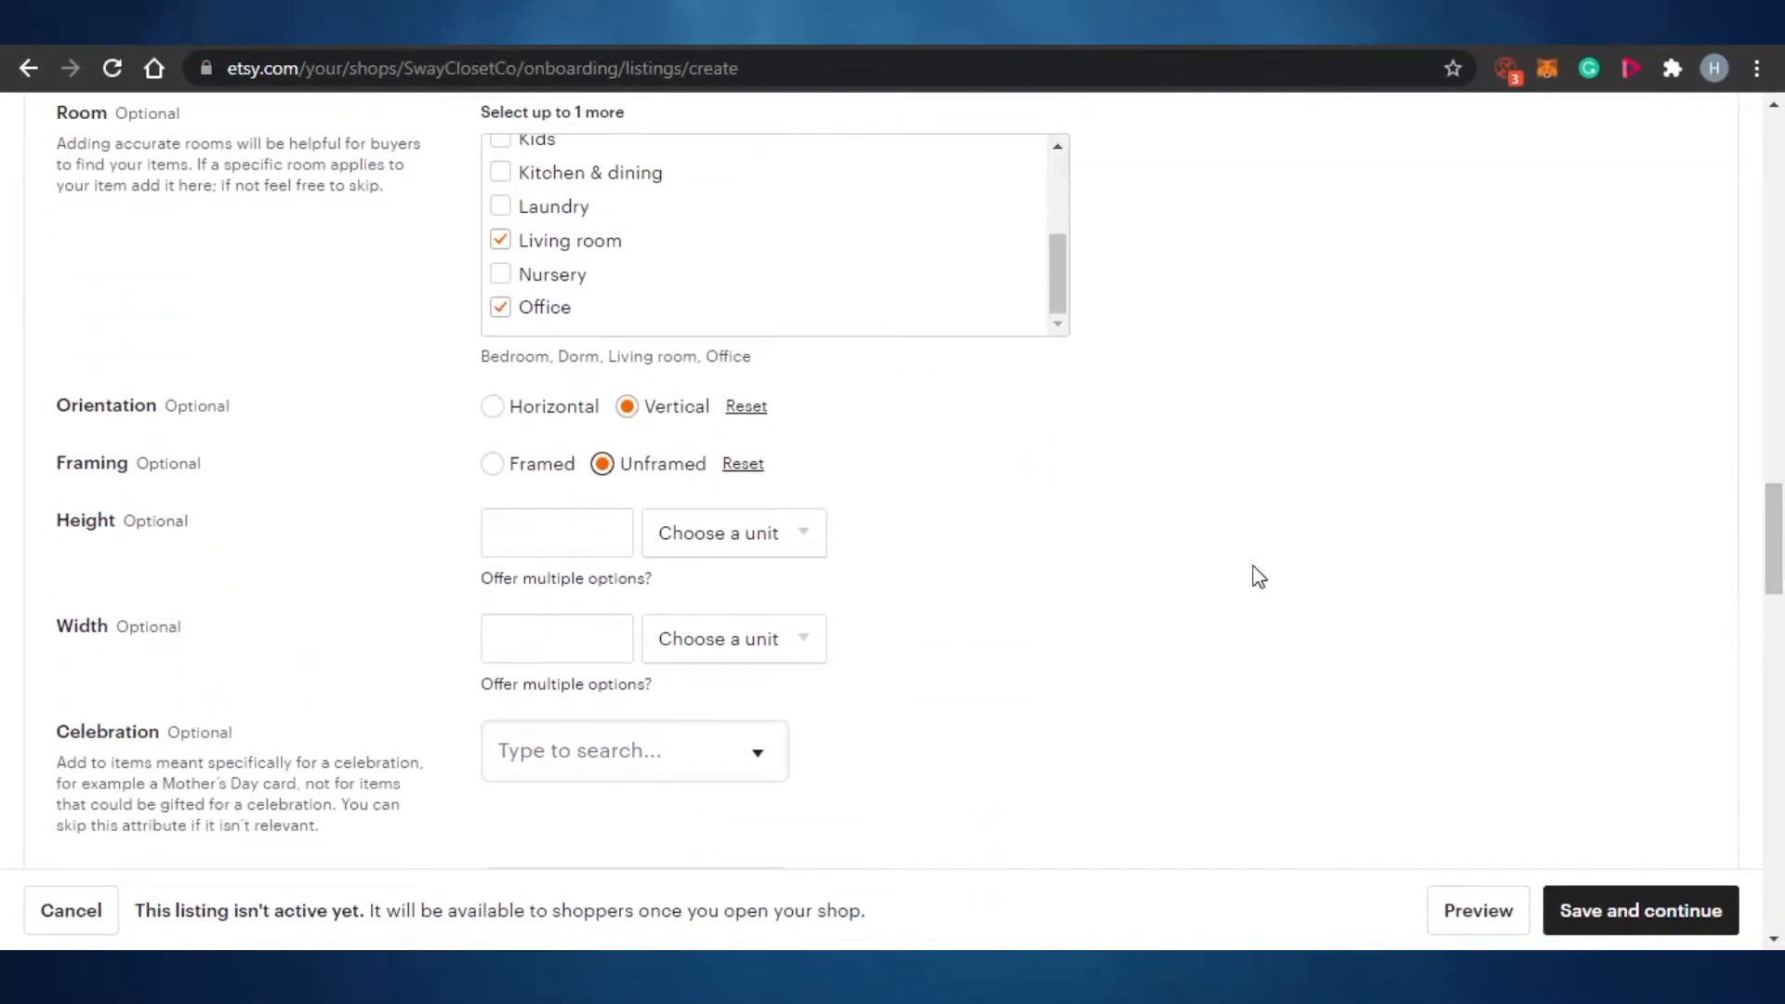
left_click(797, 544)
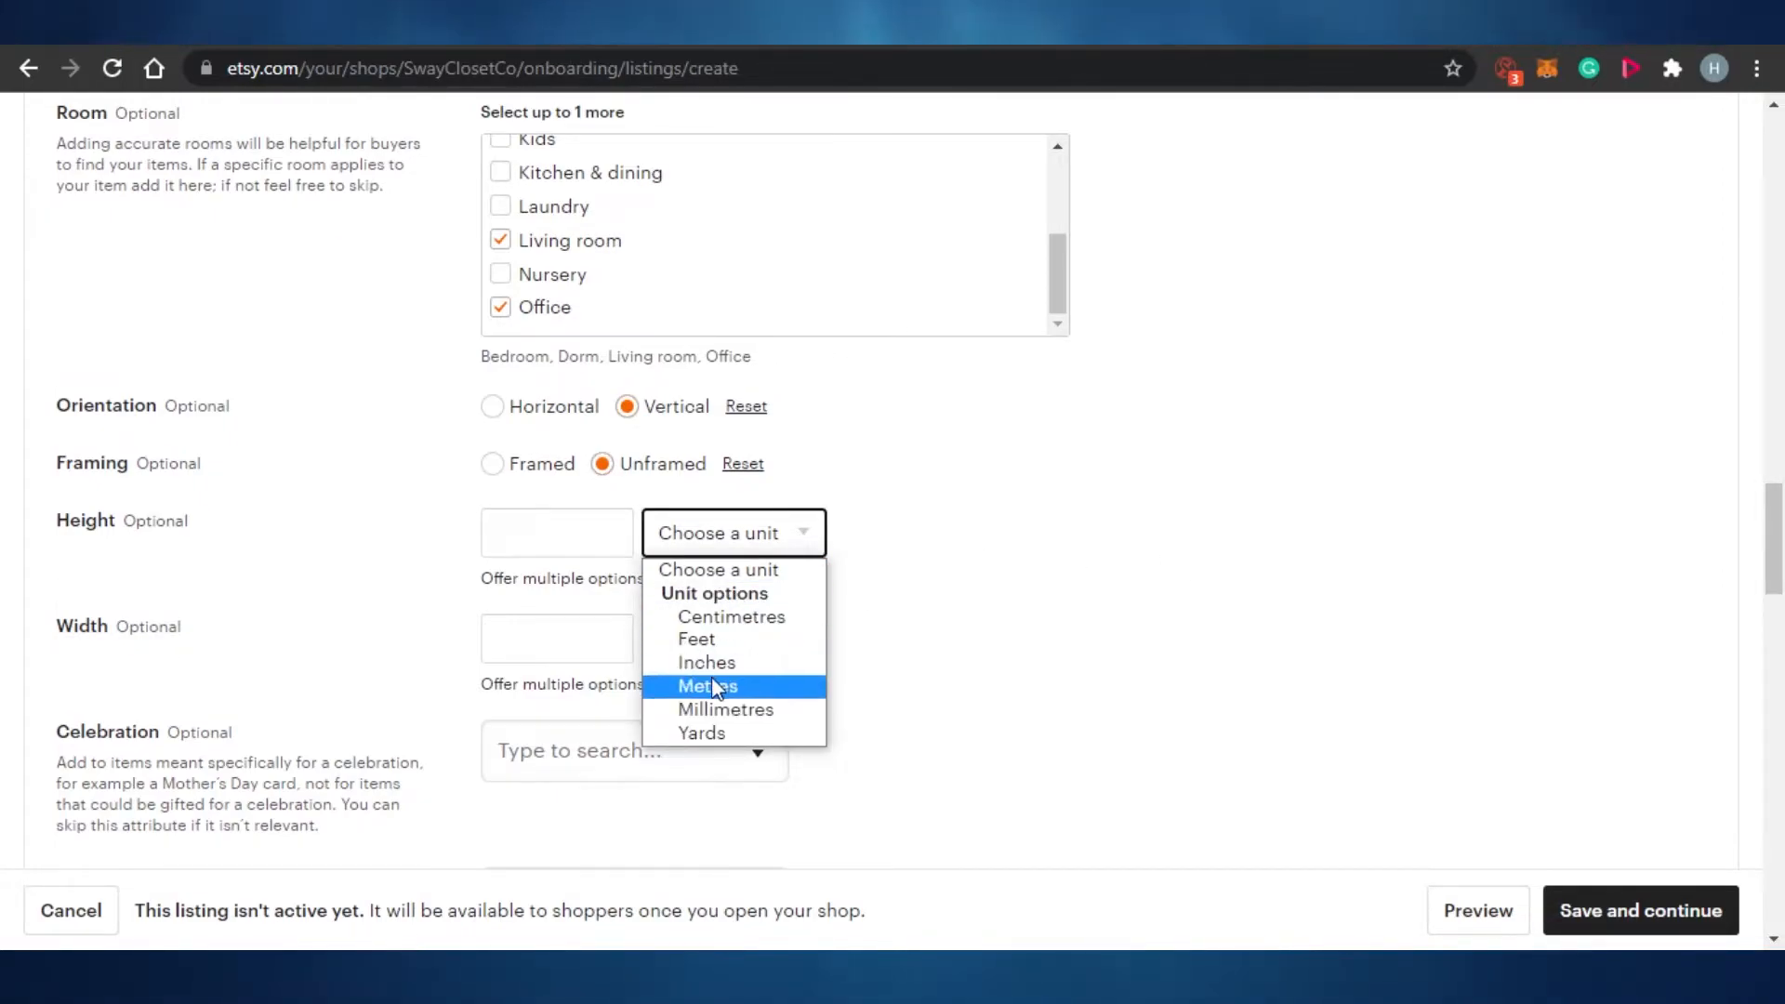
left_click(720, 616)
left_click(573, 540)
type("1")
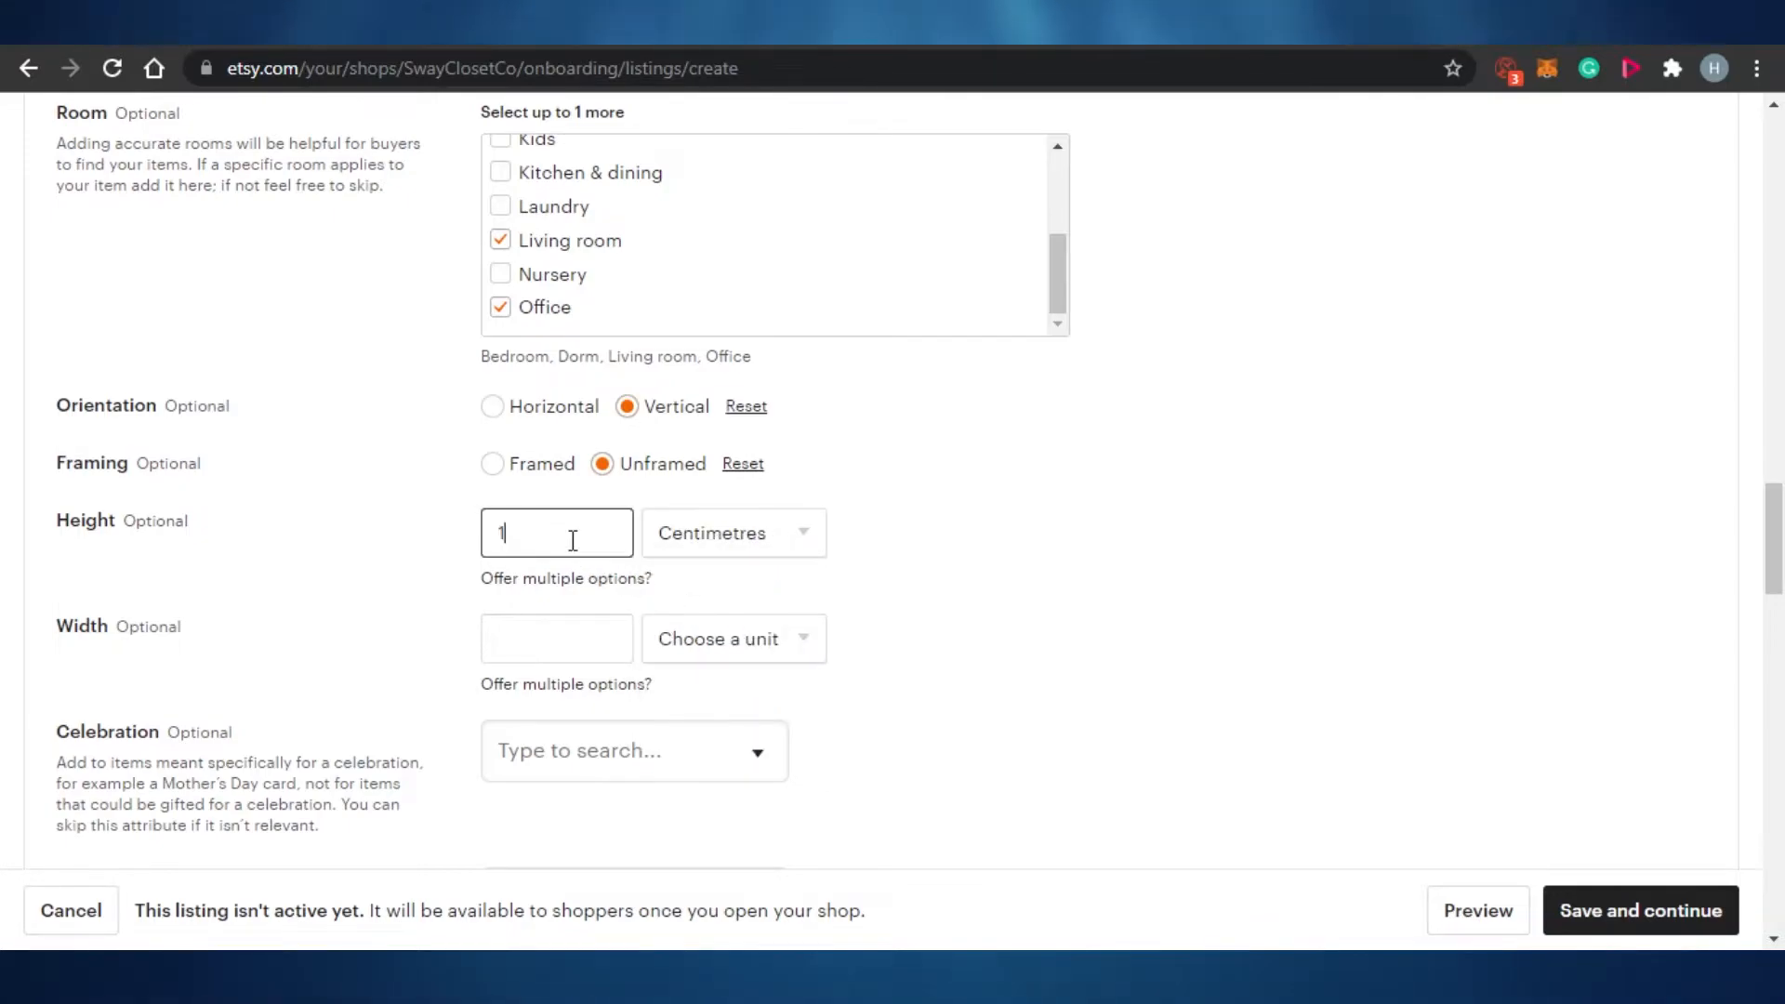
type("2")
Step: Set the poster's width to 8 with Centimetres as the unit
left_click(726, 651)
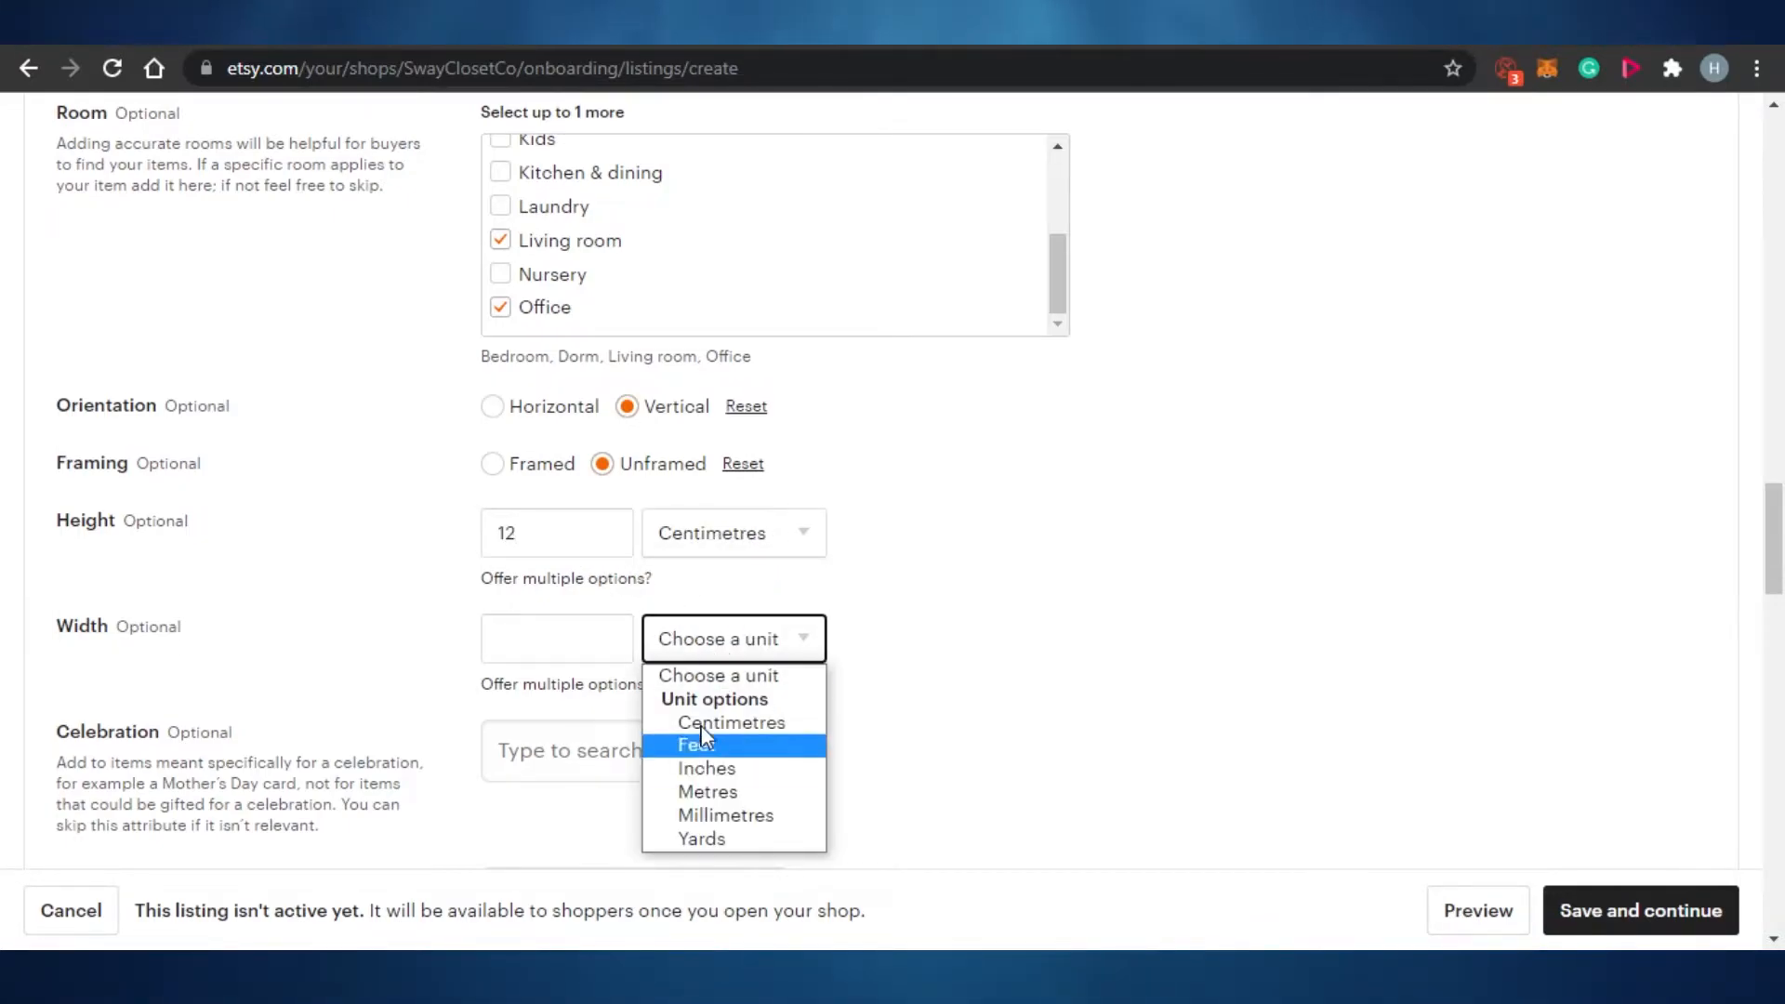
left_click(732, 723)
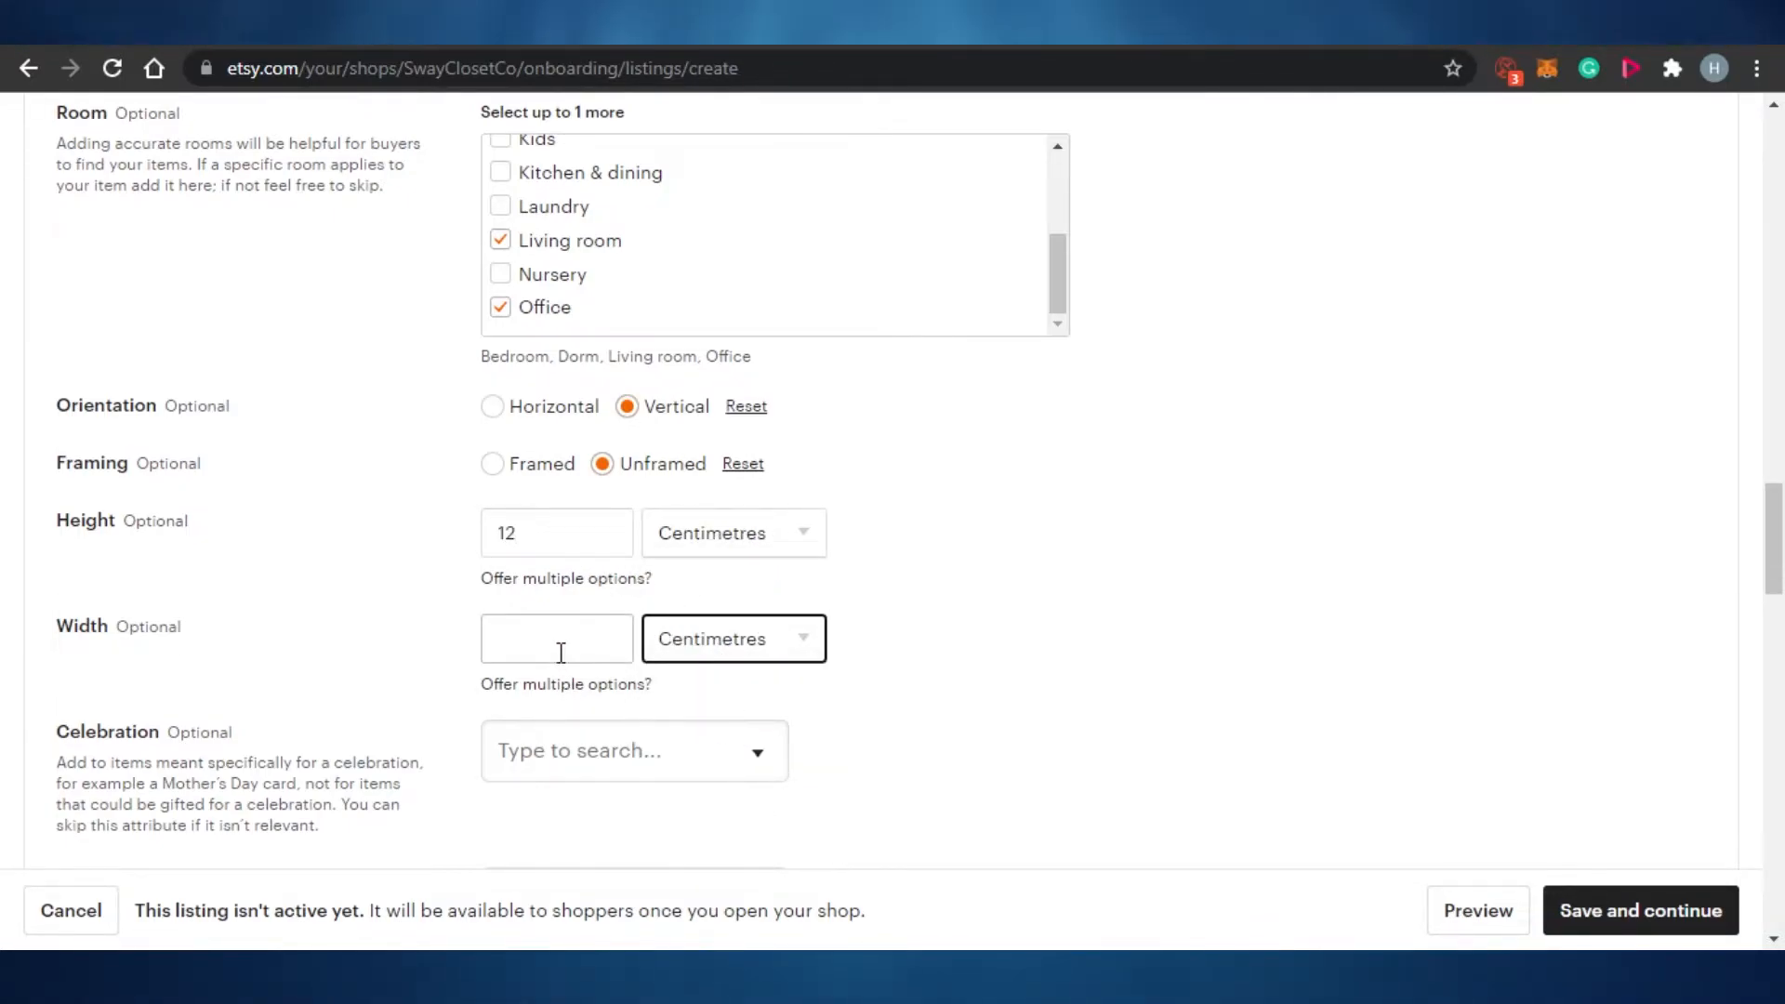
left_click(561, 655)
type("8")
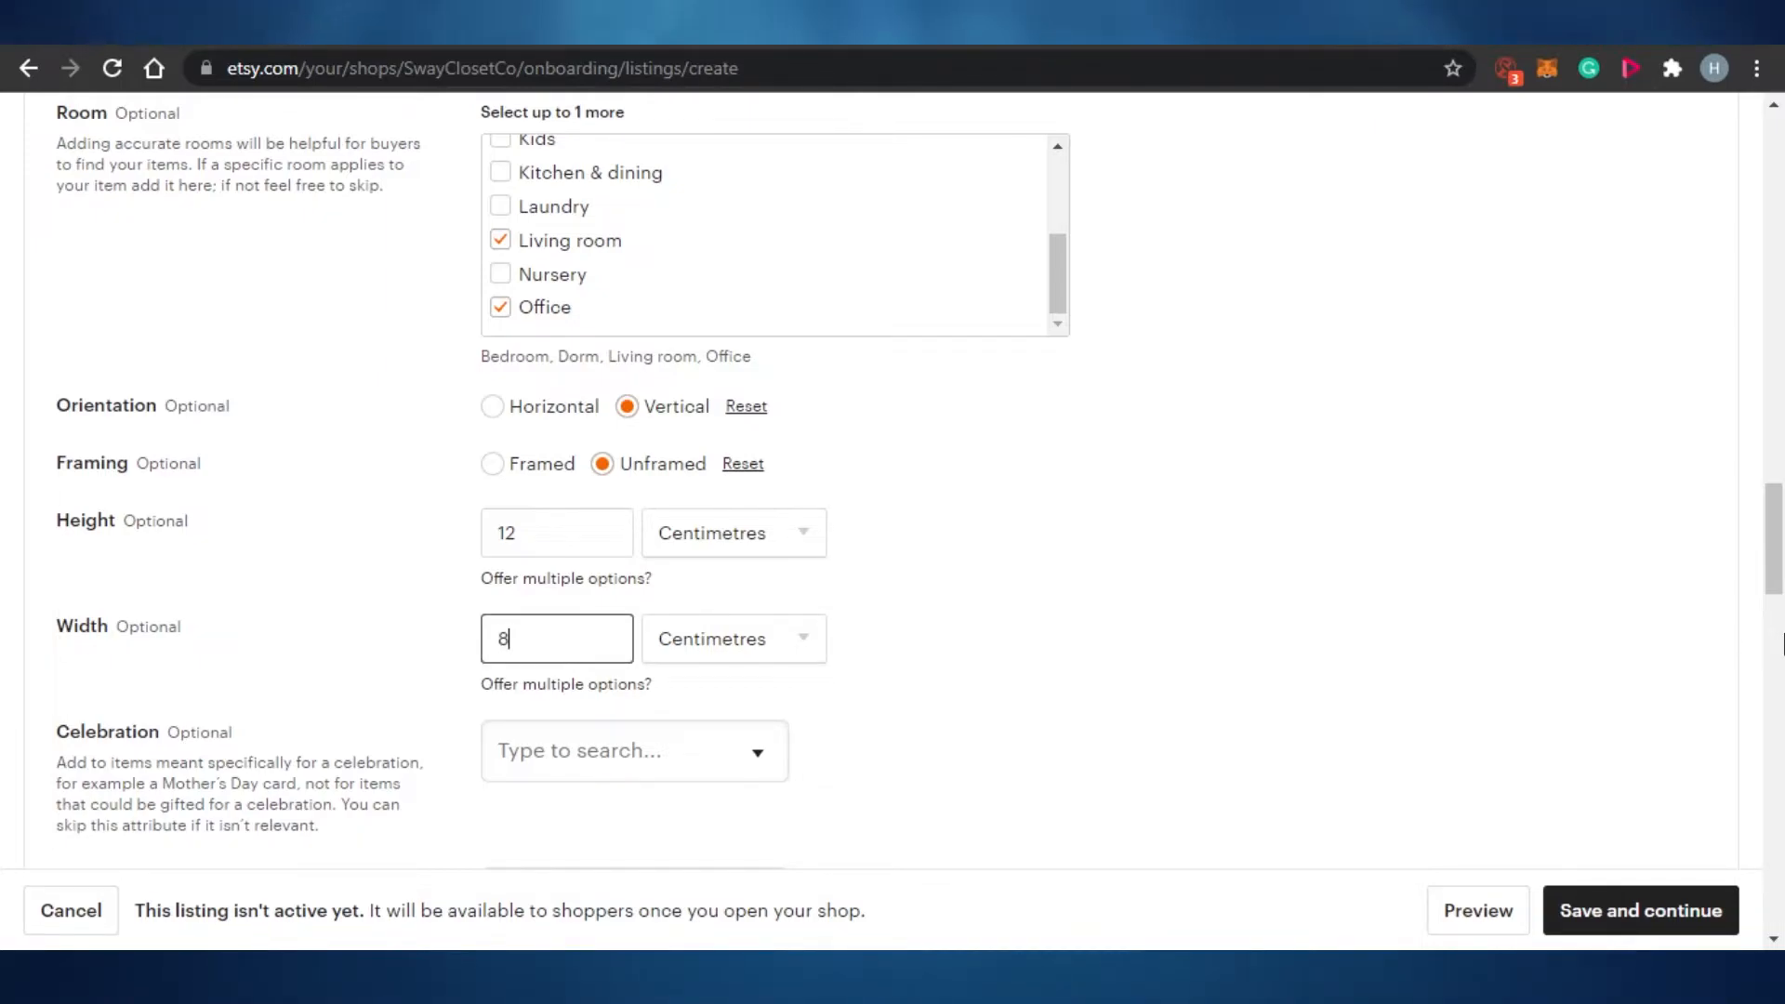
Step: Look through the available Celebration and Occasion options without choosing any
scroll(1008, 506, "down", 4)
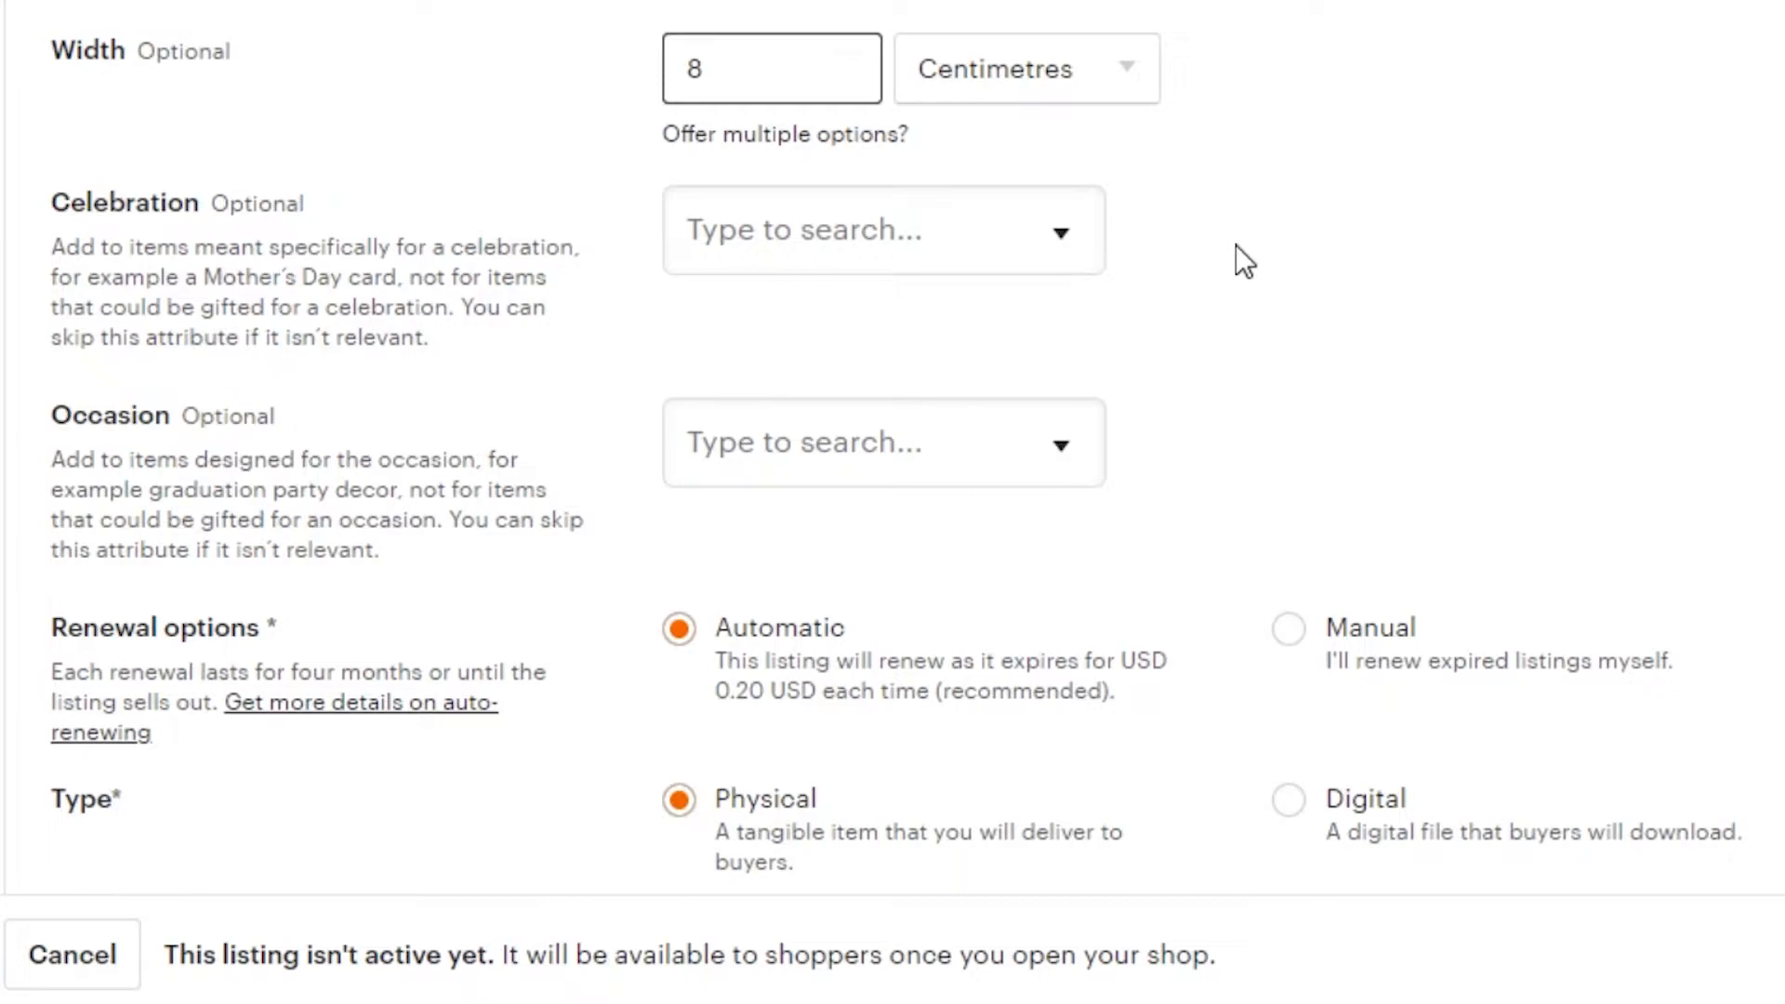
left_click(1048, 245)
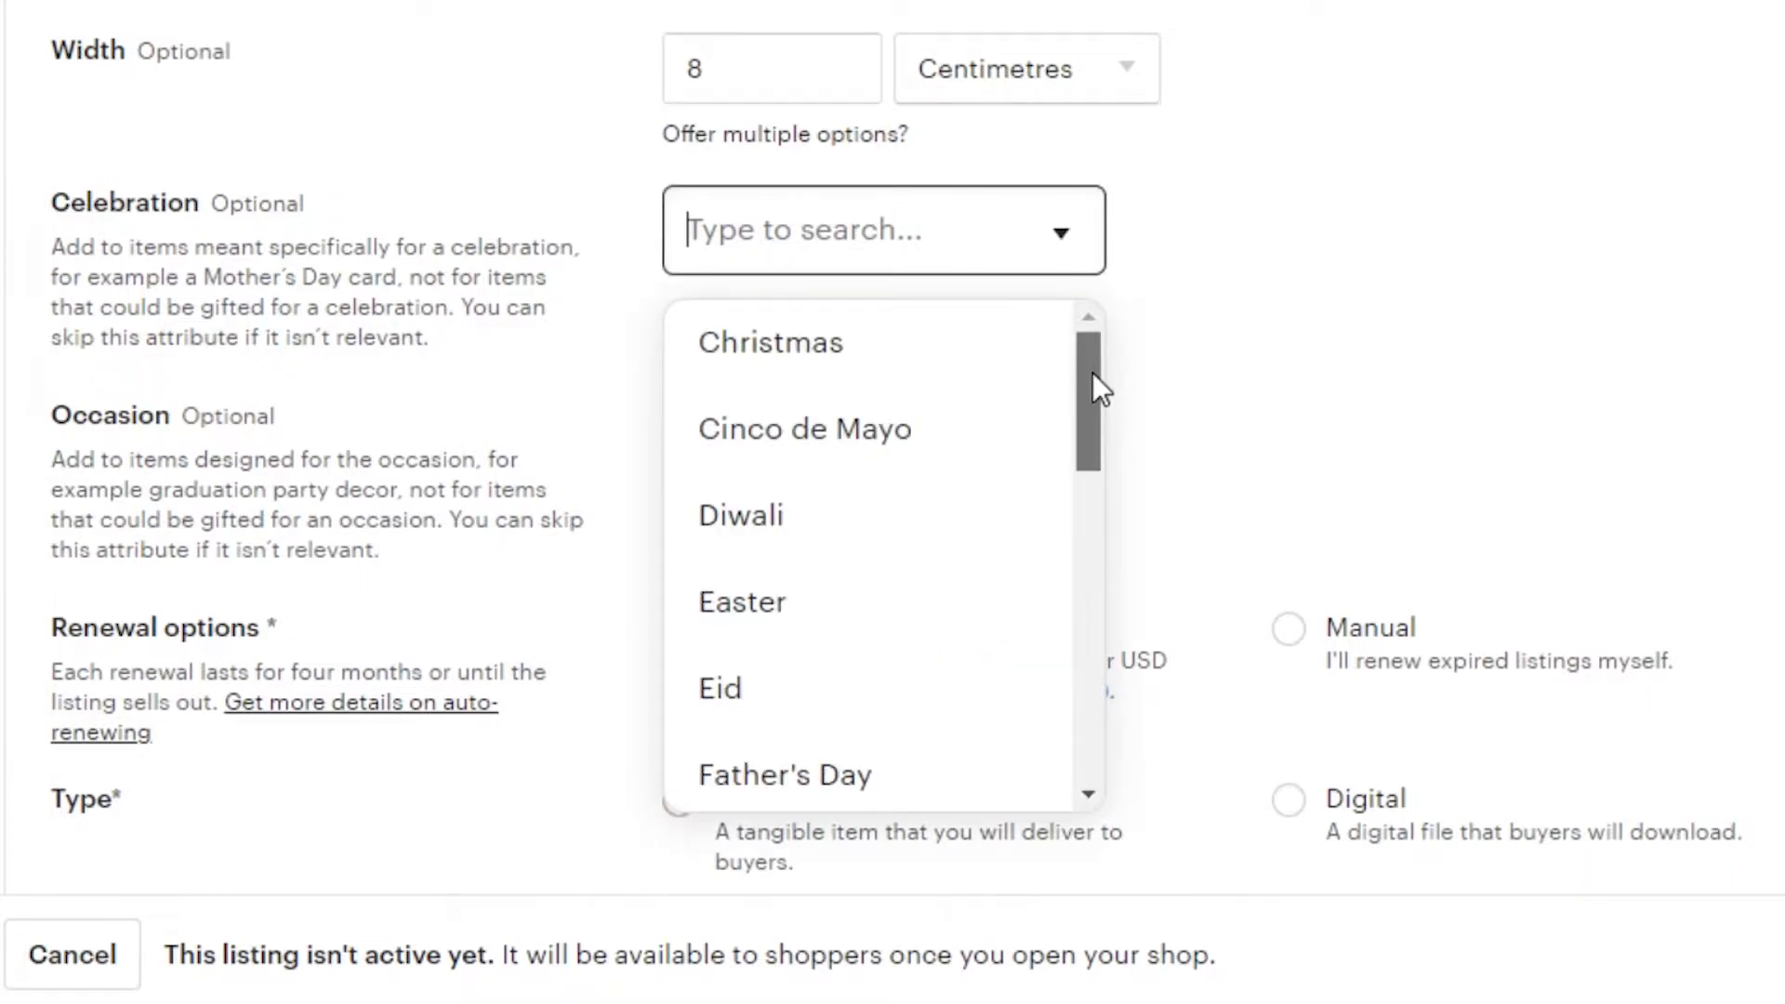
scroll(1090, 419, "down", 1)
scroll(1080, 528, "down", 2)
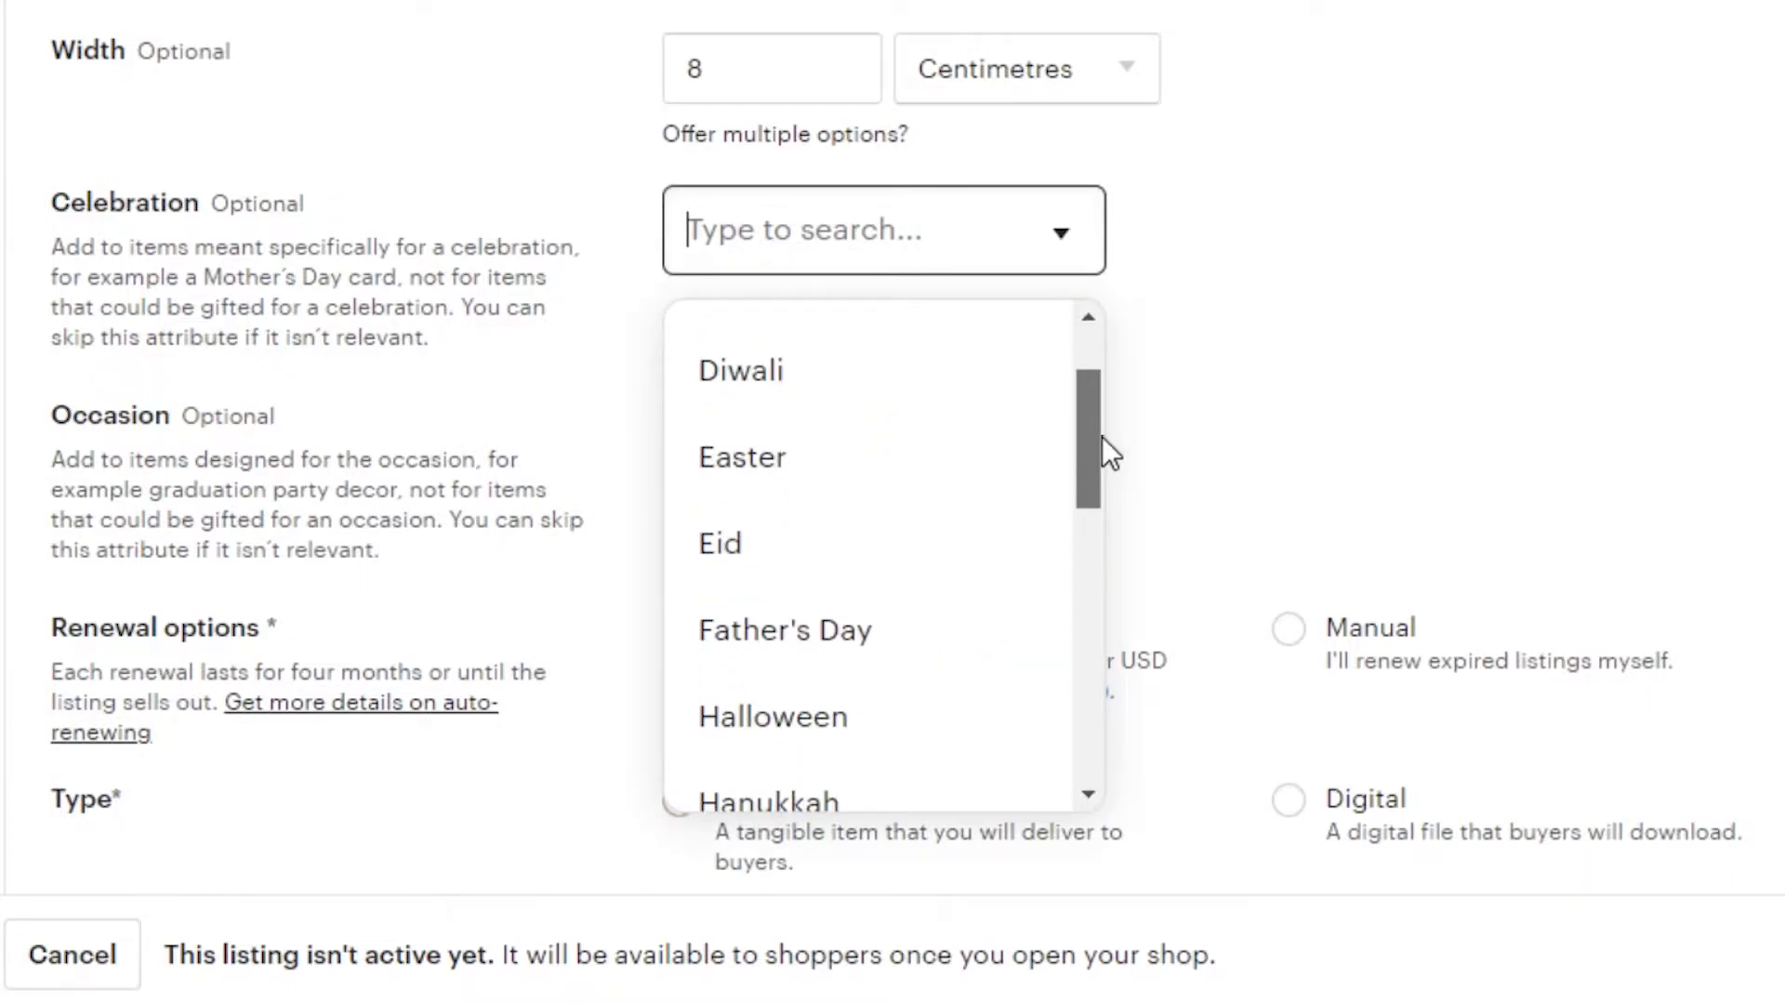
scroll(1079, 512, "down", 1)
left_click_drag(1086, 428, 1086, 647)
left_click(1357, 422)
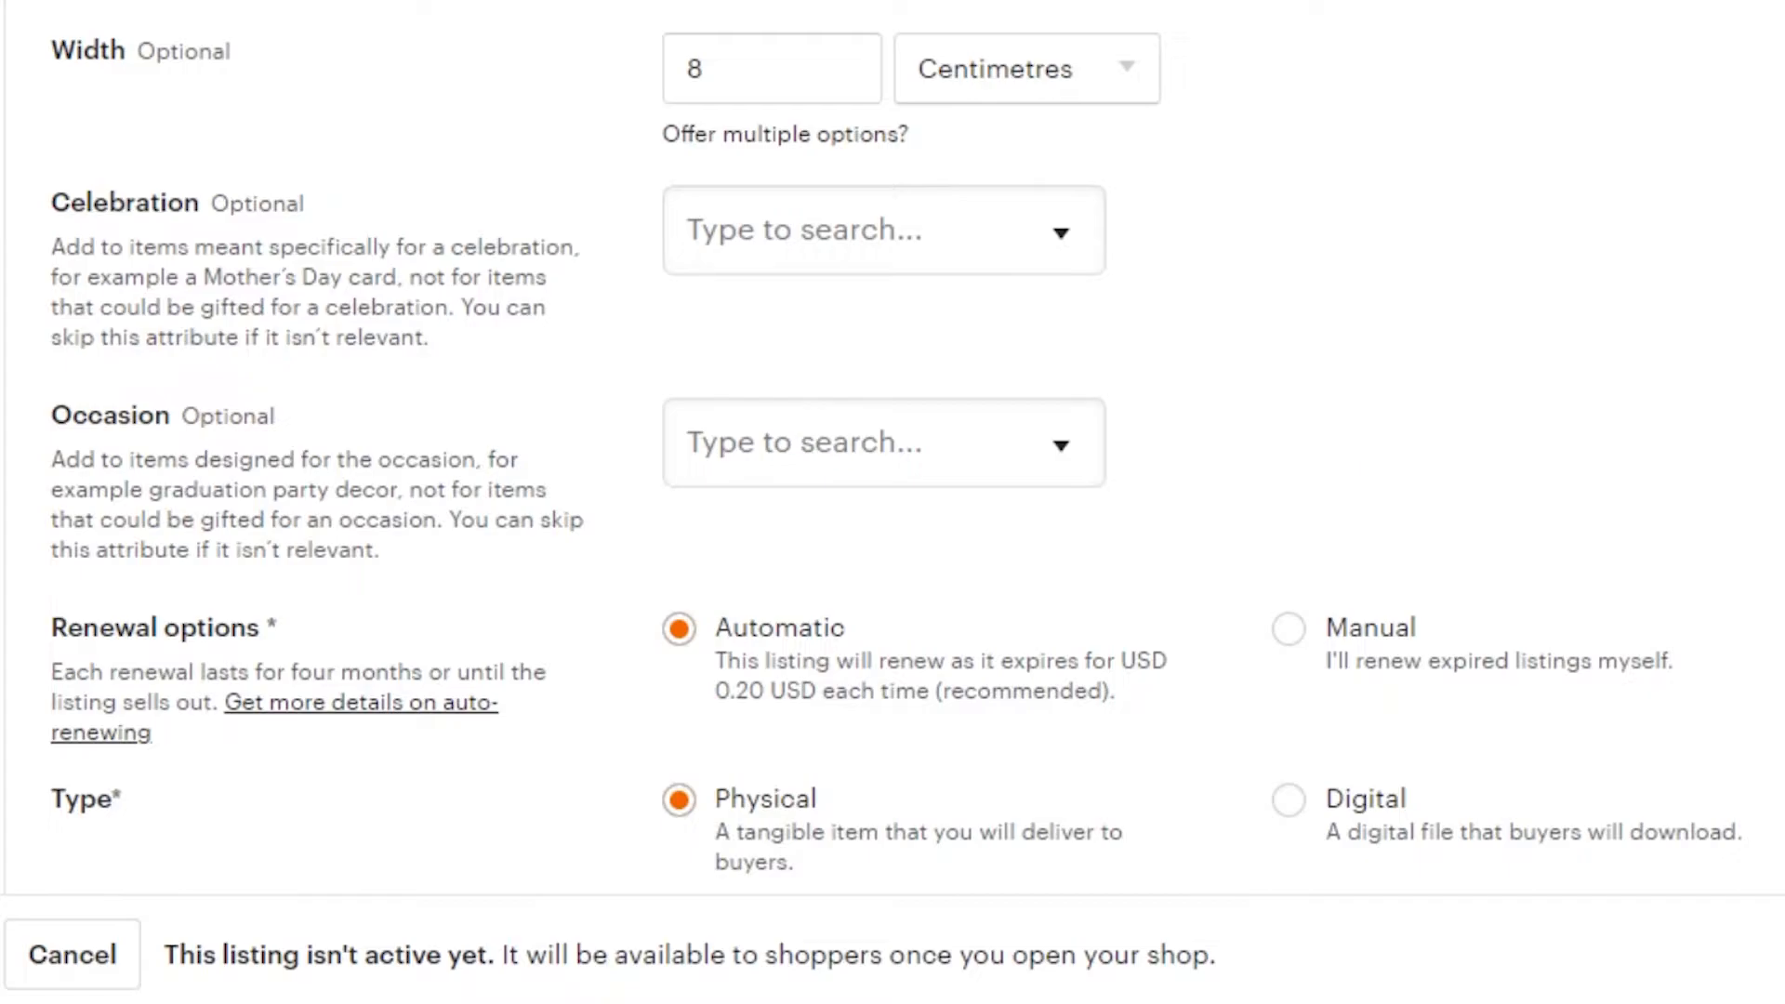
scroll(1286, 237, "down", 1)
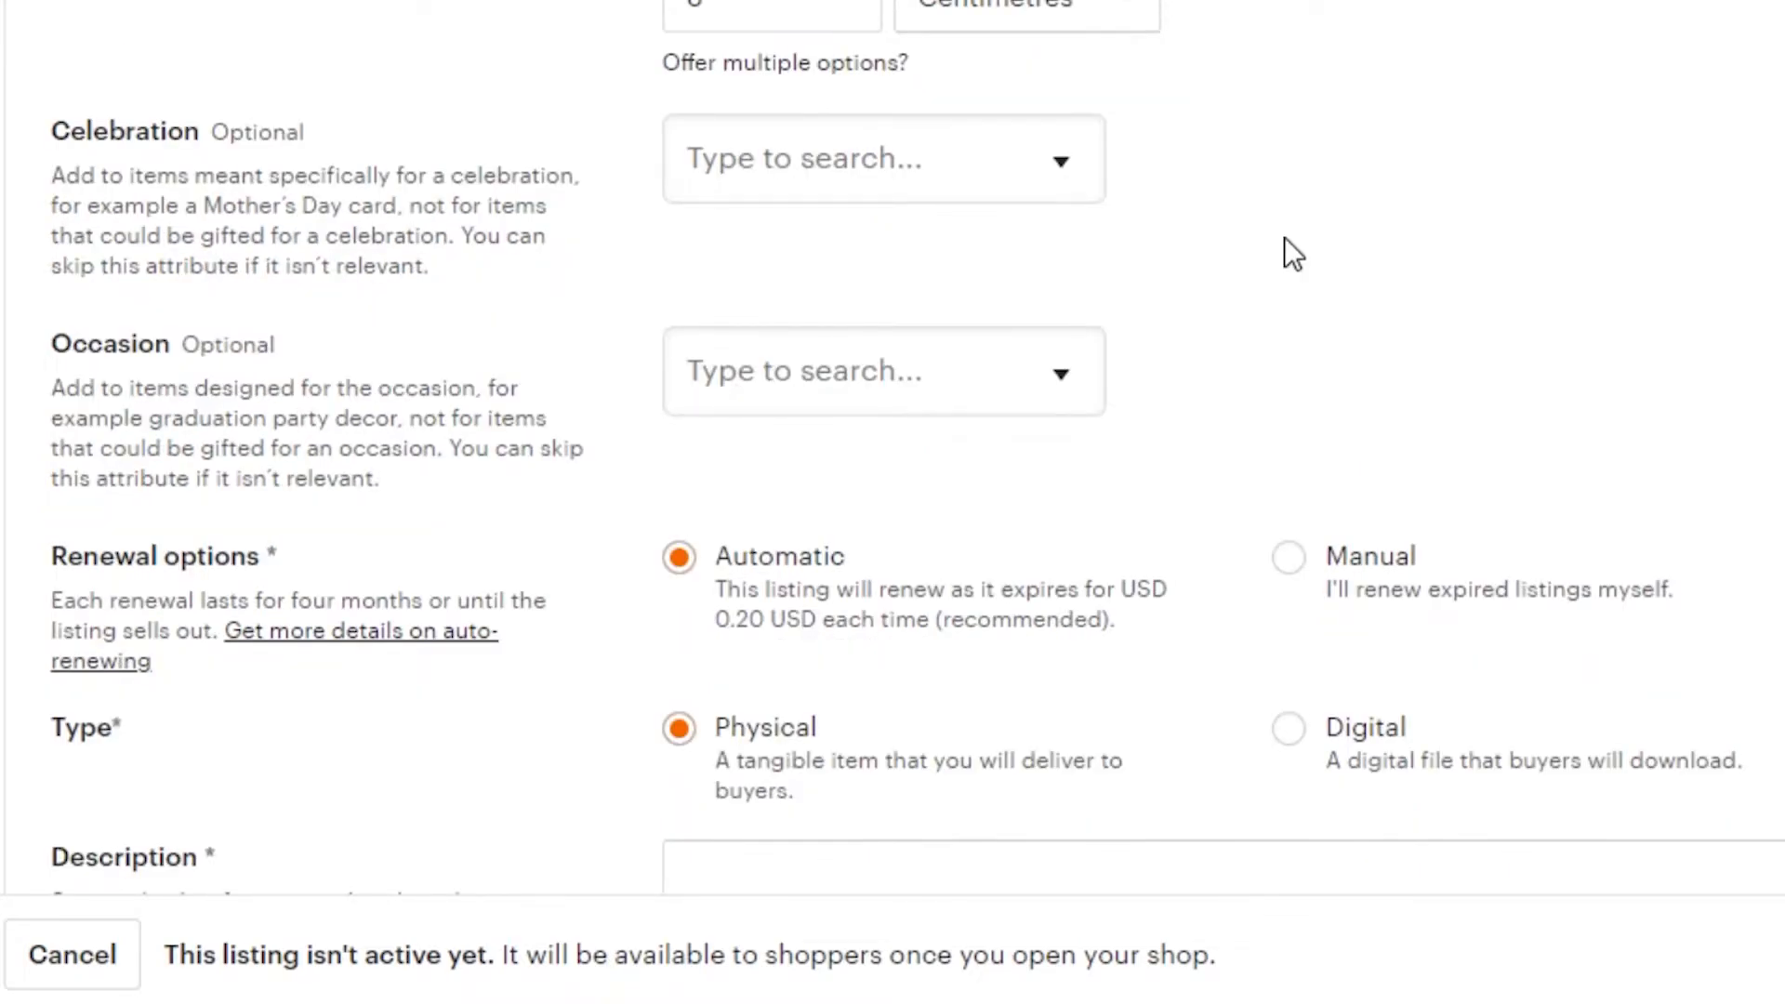
scroll(892, 447, "down", 3)
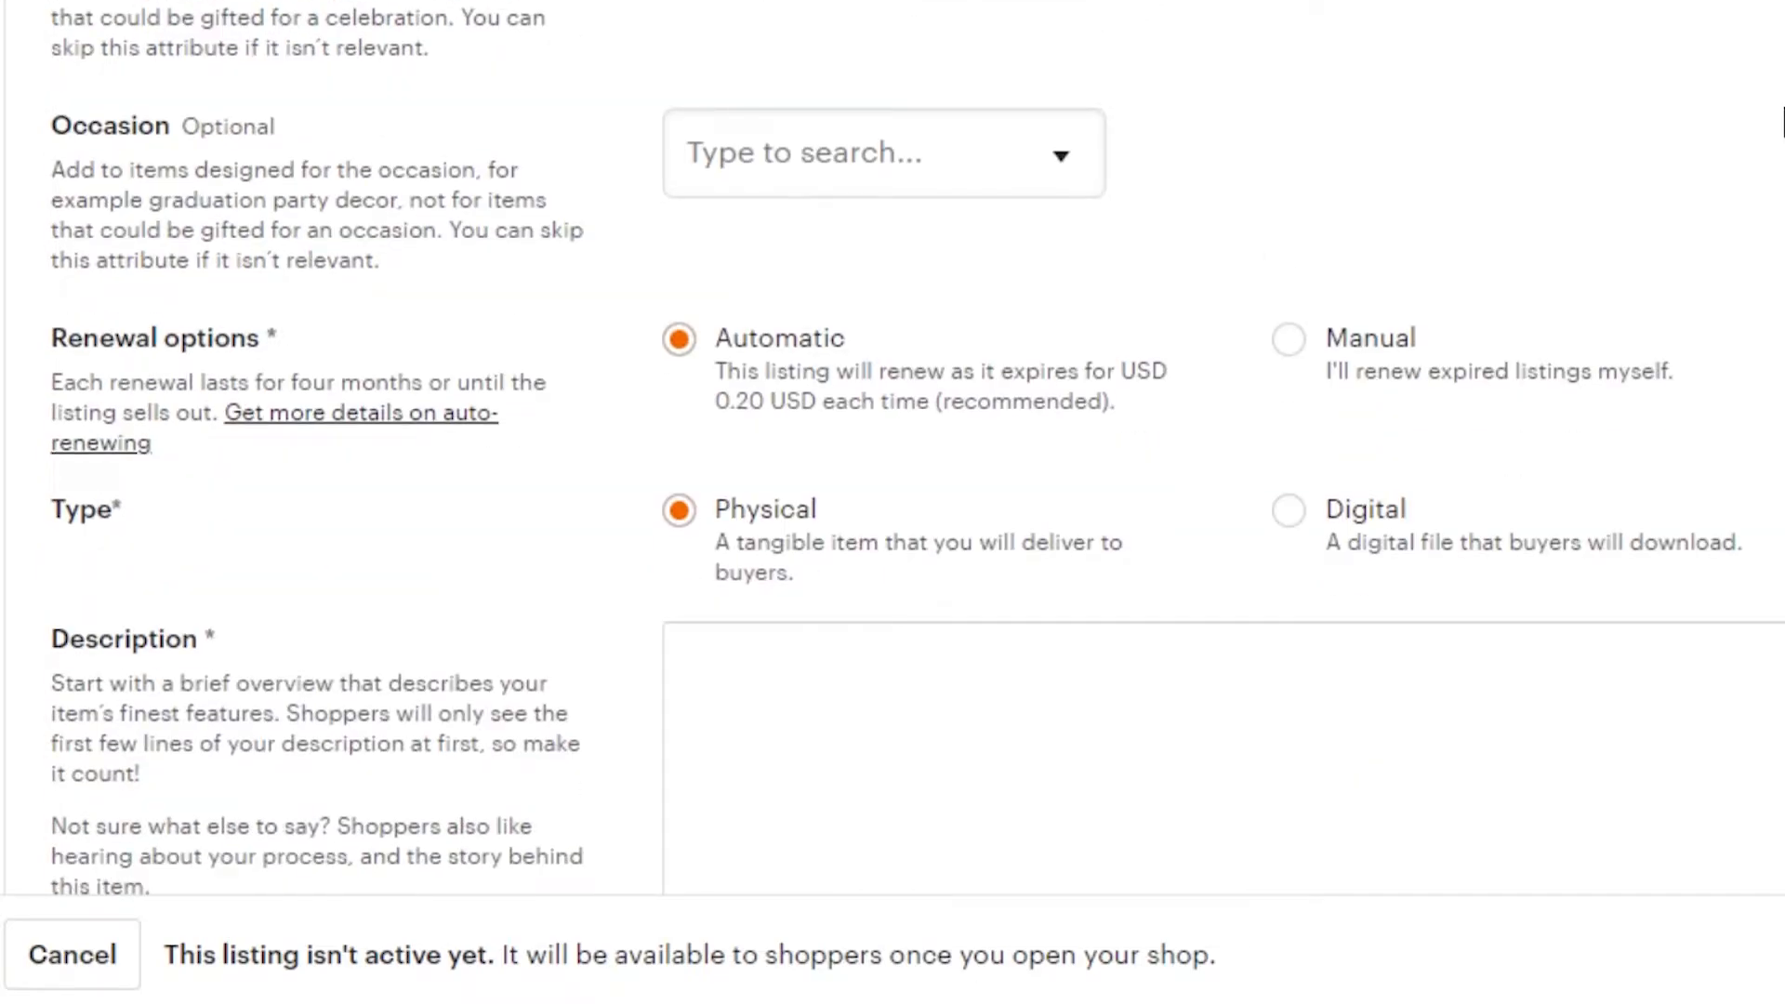
left_click(1088, 160)
left_click_drag(1142, 328, 1150, 488)
left_click(1705, 244)
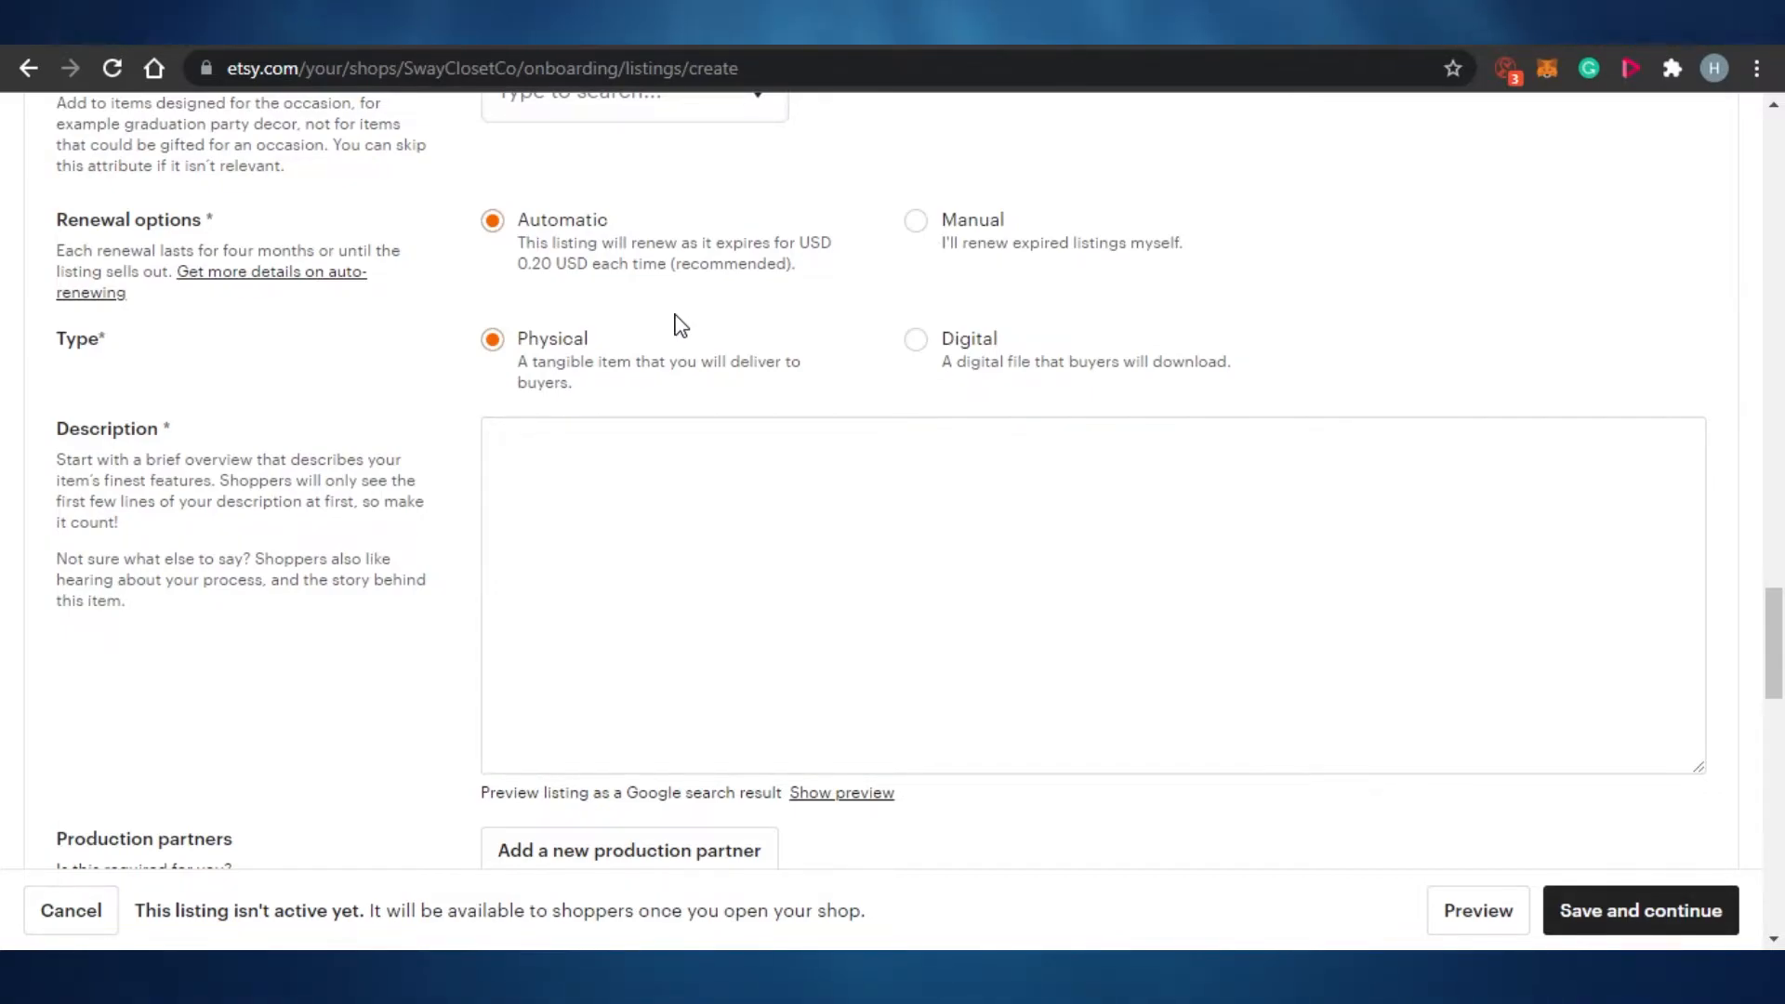
Step: Set the listing's renewal option to Manual and its type to Digital
left_click(916, 222)
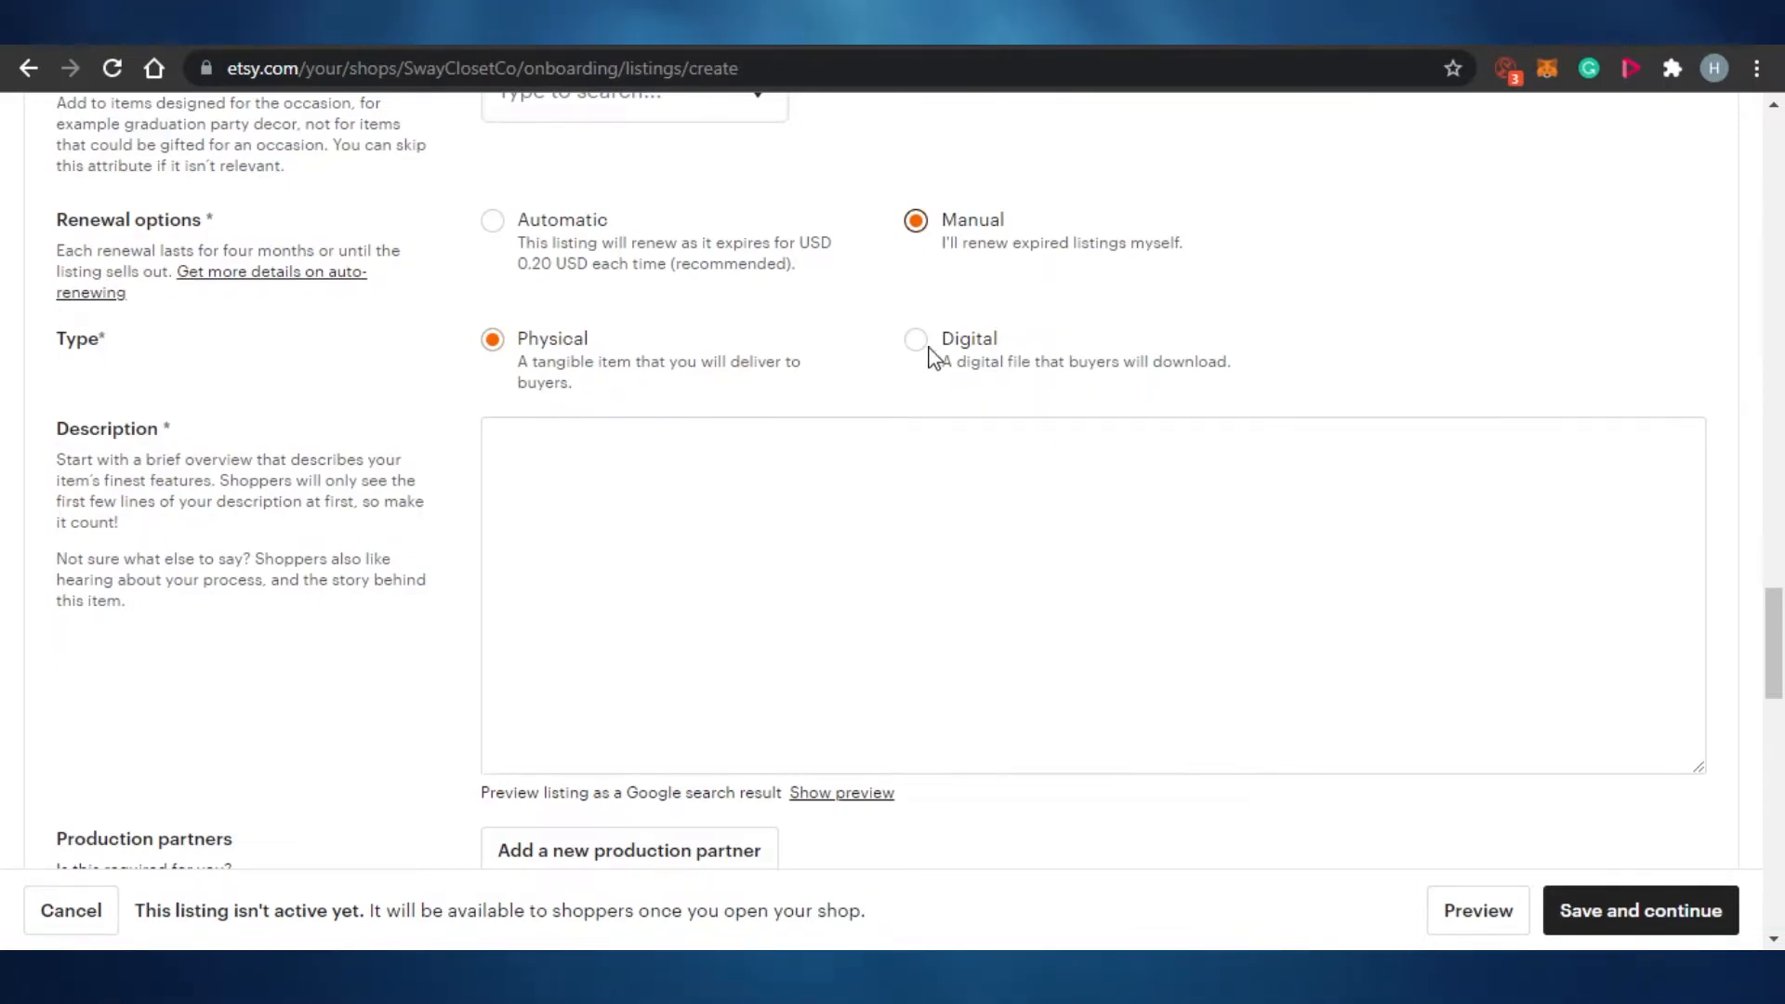
left_click(913, 351)
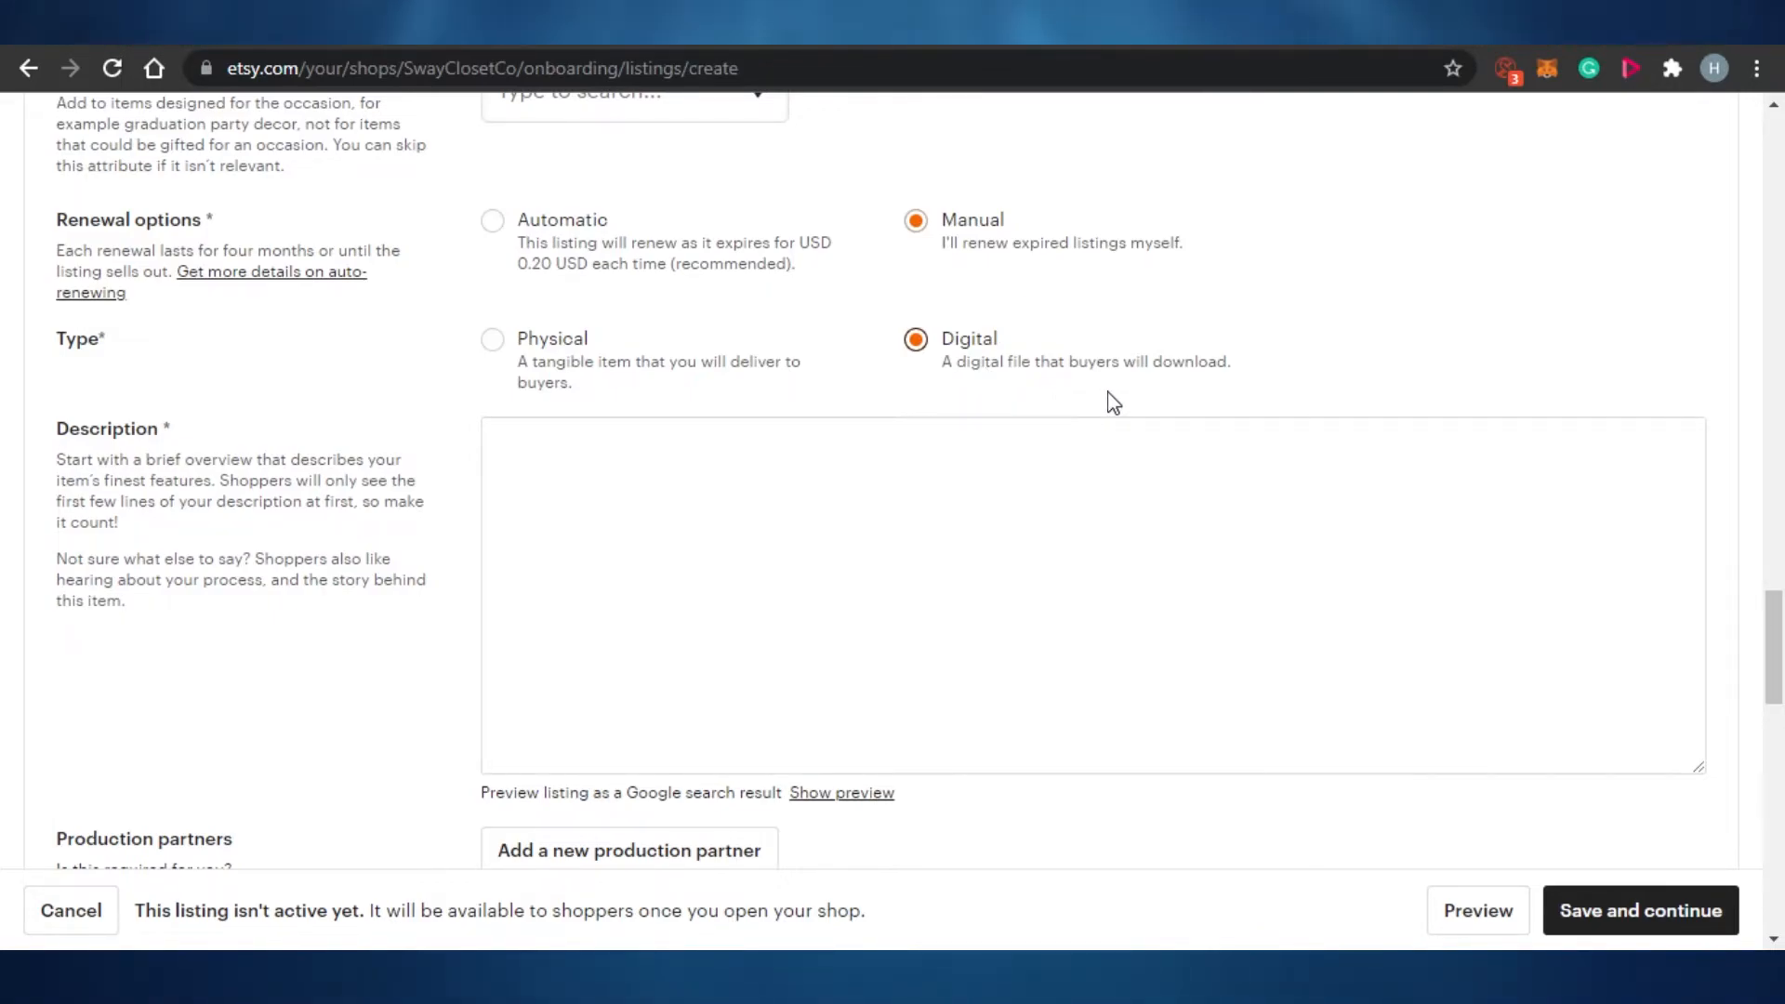
Step: Enter the description on four lines: "Sad Clown Poster for home decor ,", "WALL ART", "GREEN AND PURPLE", "digital wall art"
left_click_drag(1781, 638, 1781, 665)
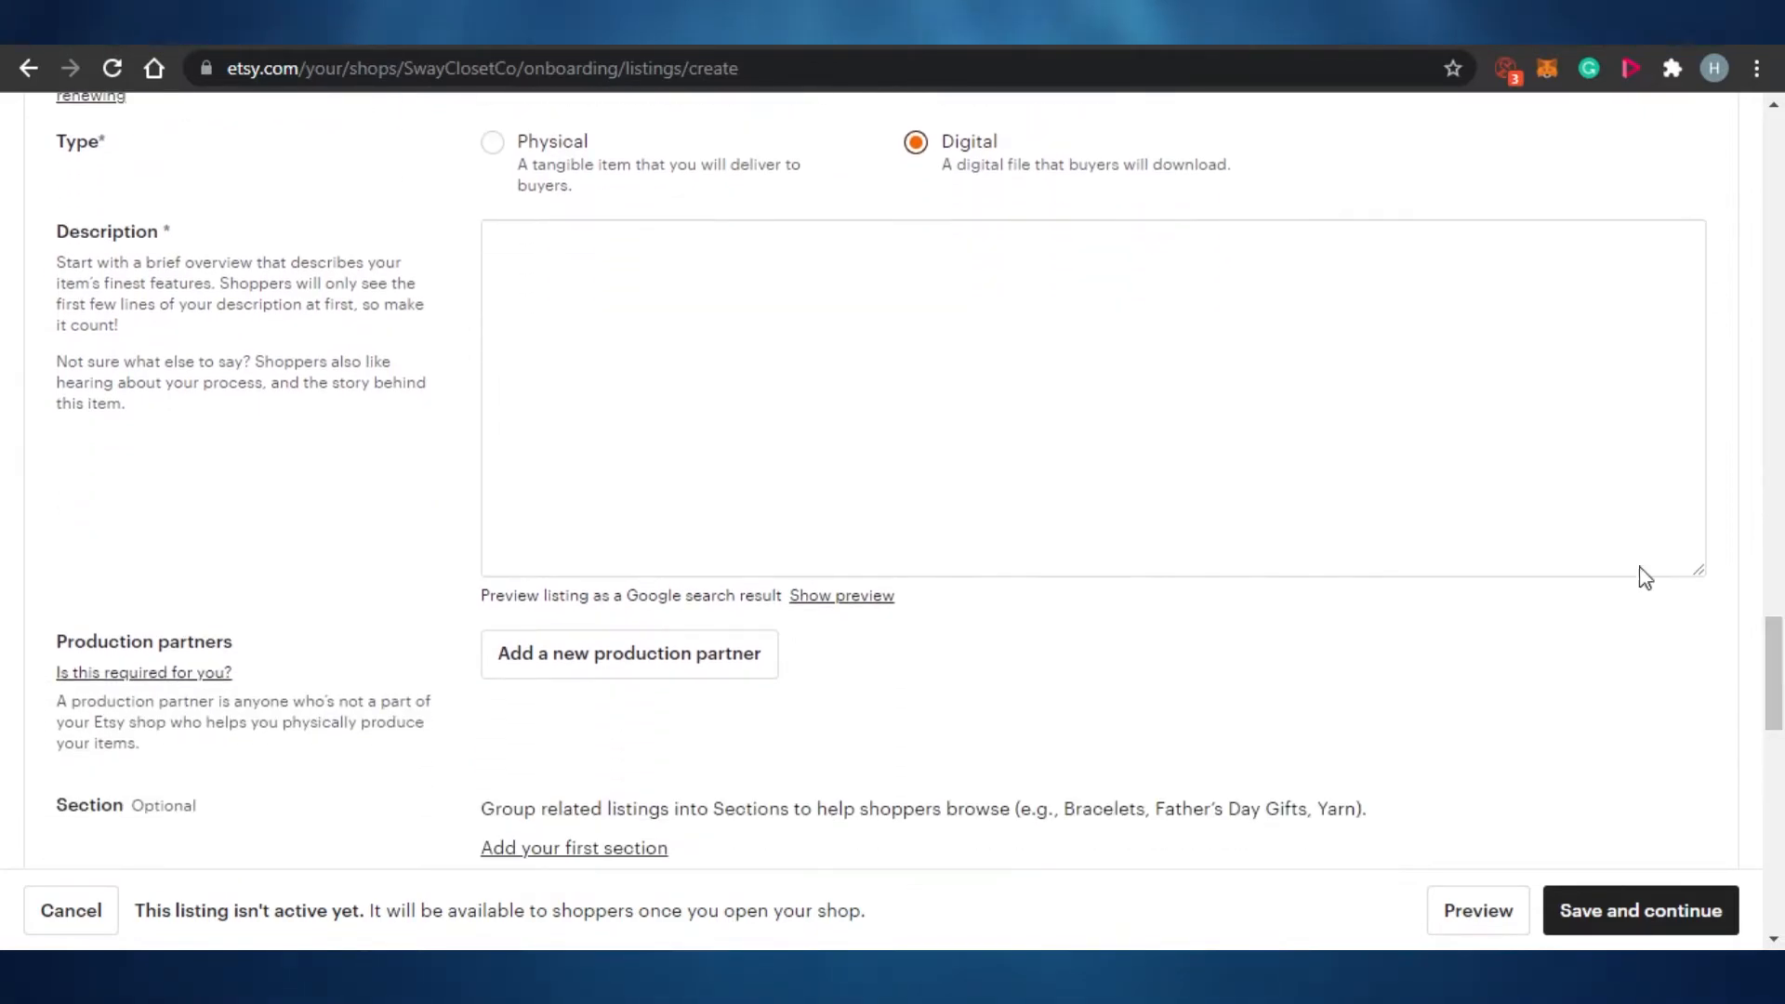
left_click(785, 272)
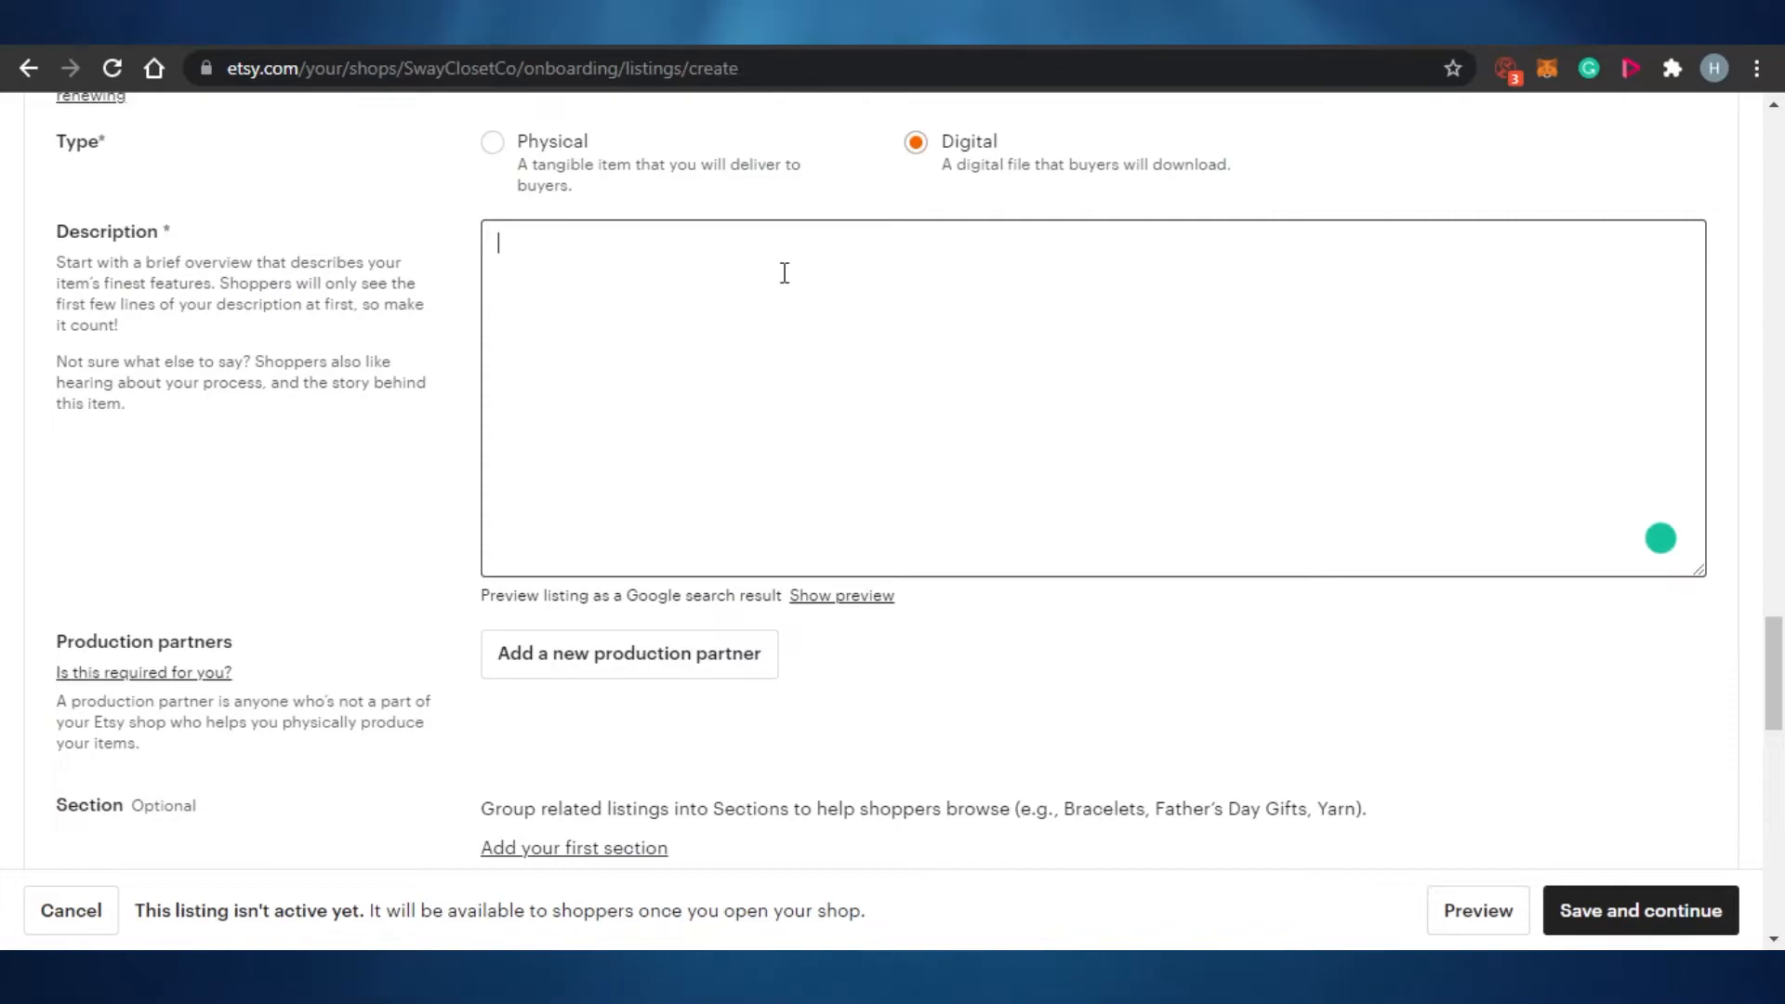
type("Sad Clown Poster for home decor , WALL ART GREEN AND PURPLE digital wall art")
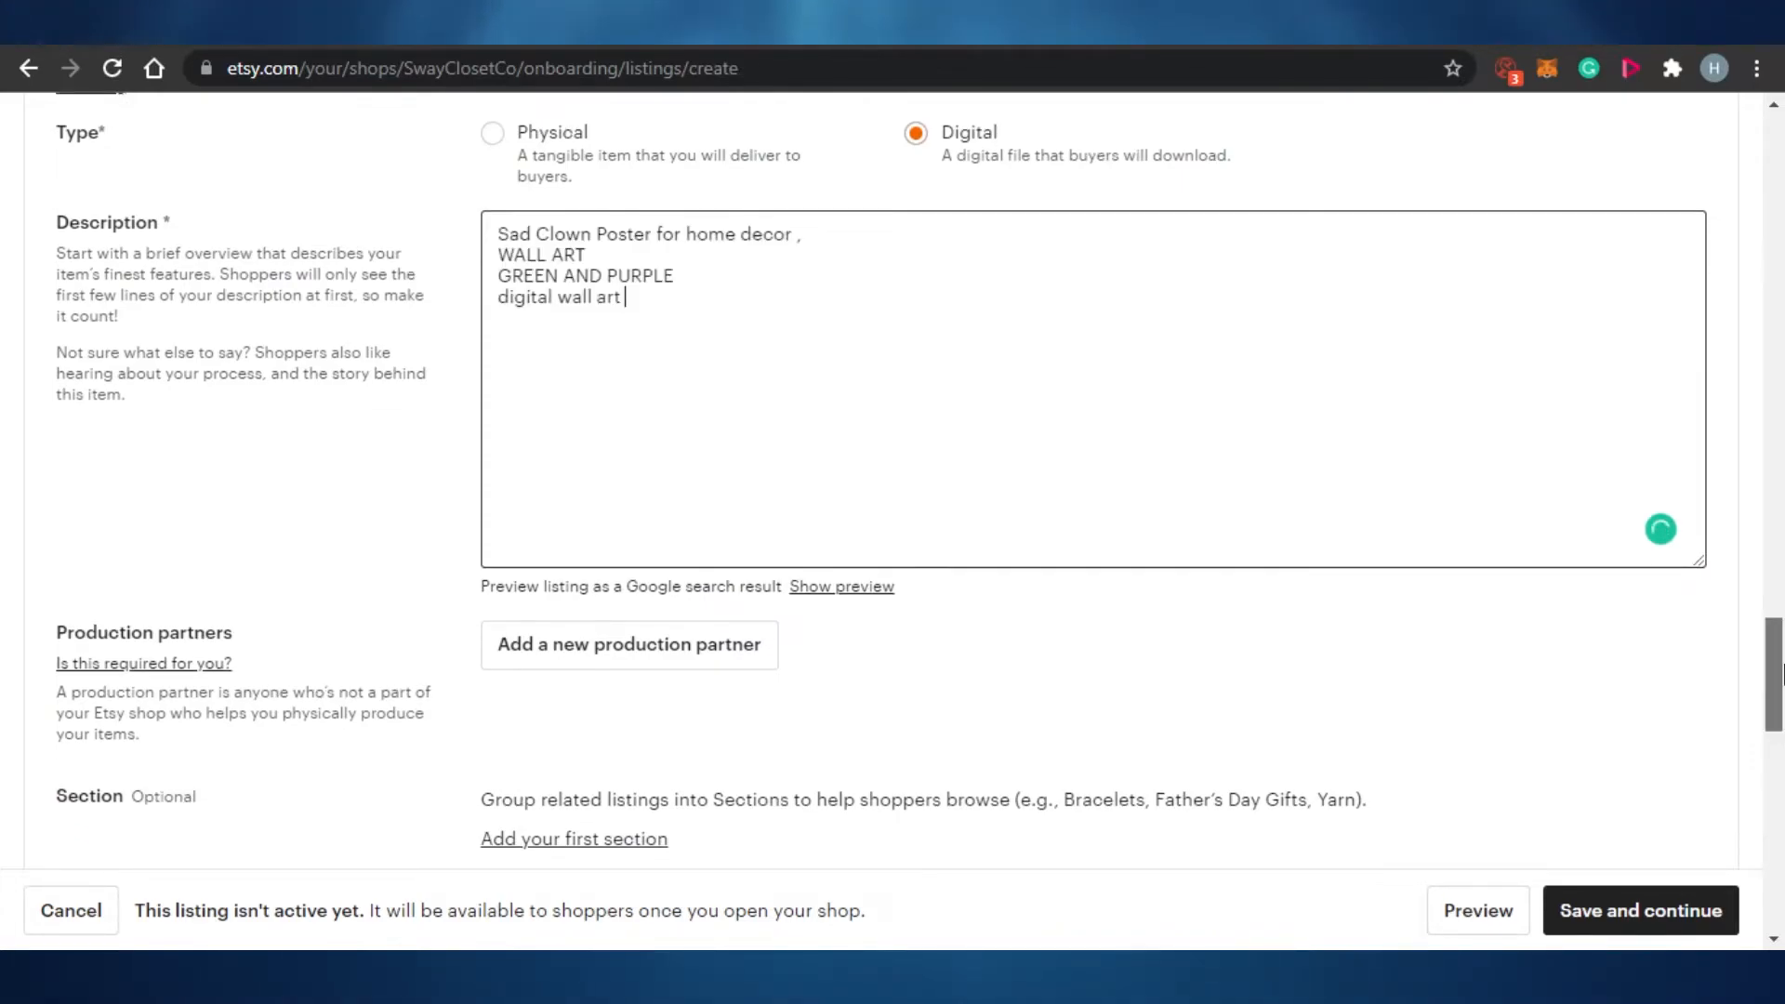
Step: Add the tags GREEN, WALL ART, DECOR and ROOM DECOR, and the materials PDF FILE and PRINTABLE
left_click_drag(1783, 661, 1784, 667)
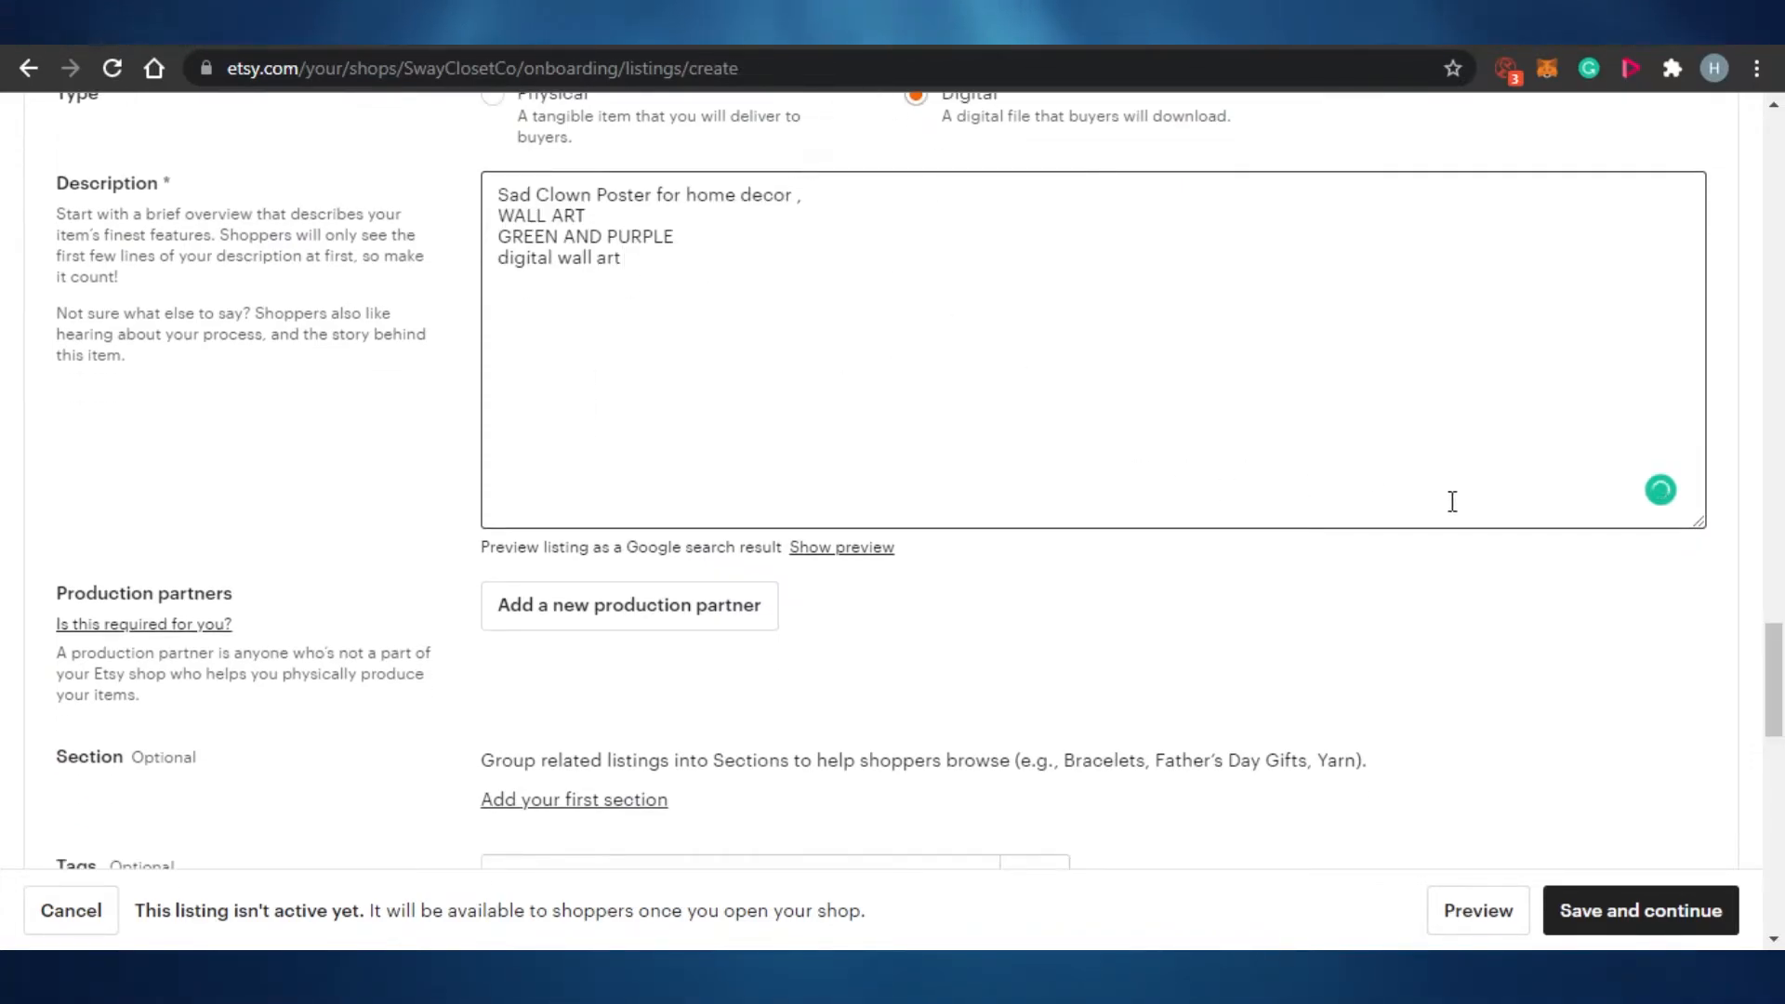
left_click_drag(1782, 647, 1783, 665)
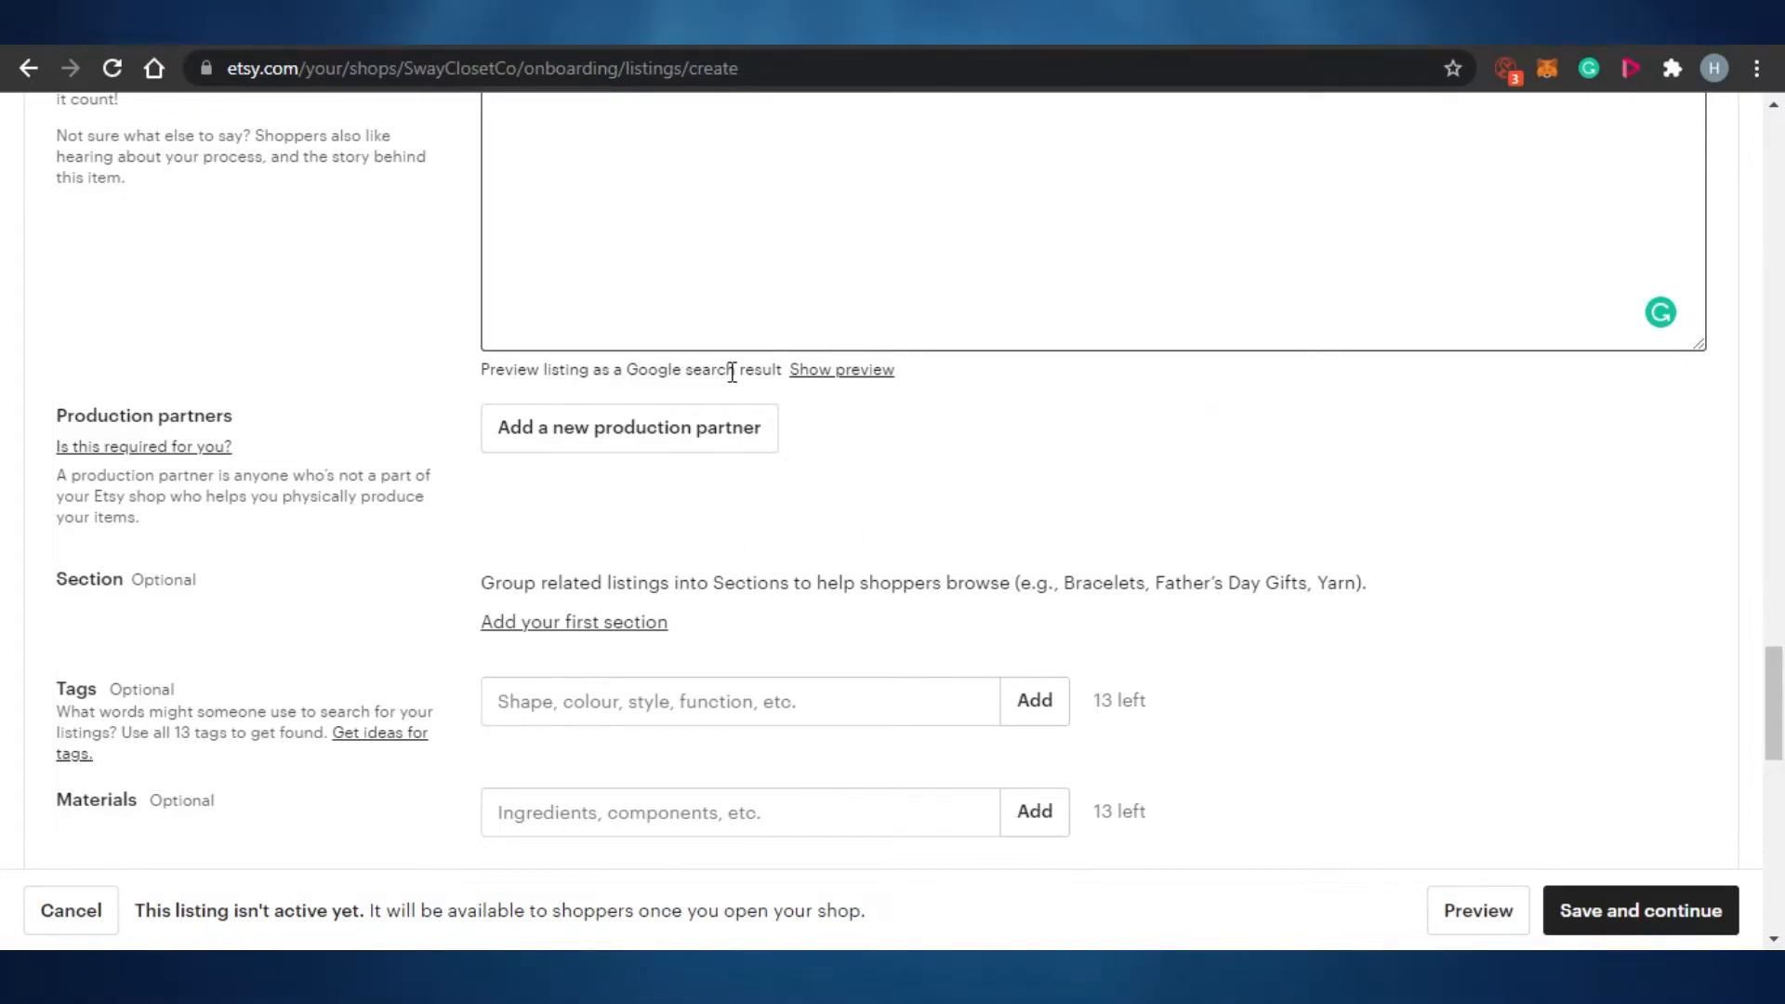
left_click_drag(1781, 718, 1783, 764)
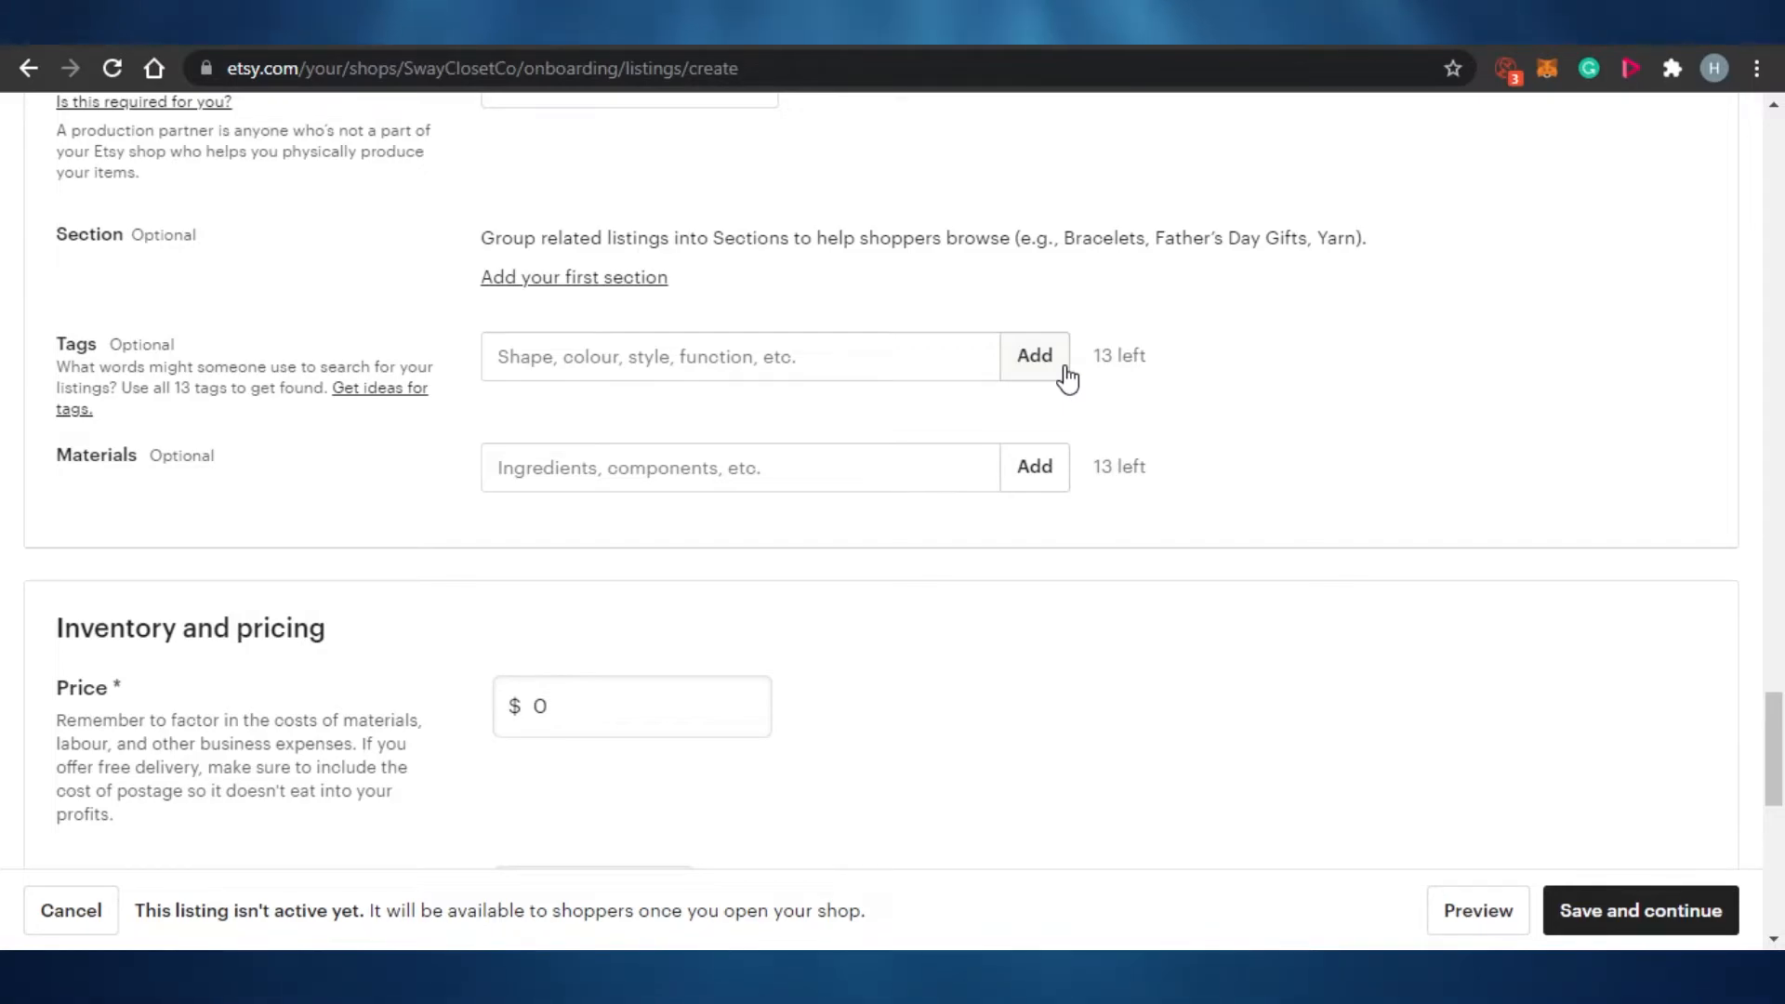
left_click(1020, 361)
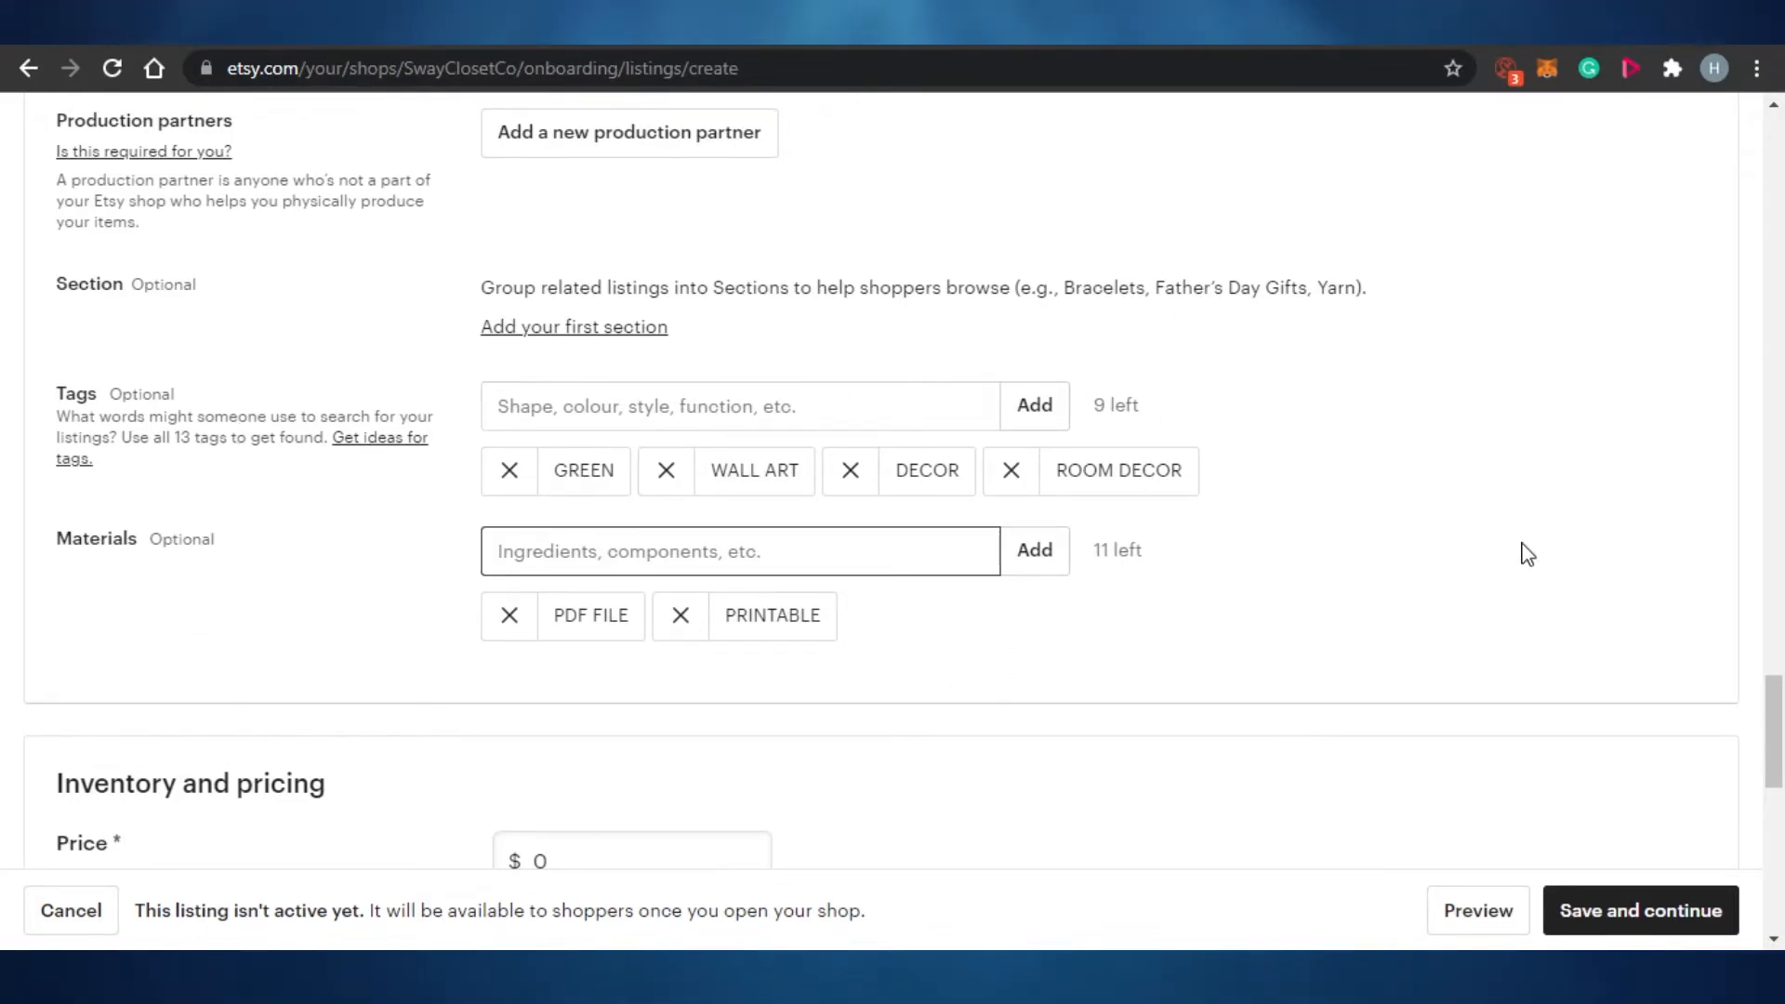
Step: Set the listing's price to $11.99 in the inventory and pricing section
left_click_drag(1781, 723, 1782, 790)
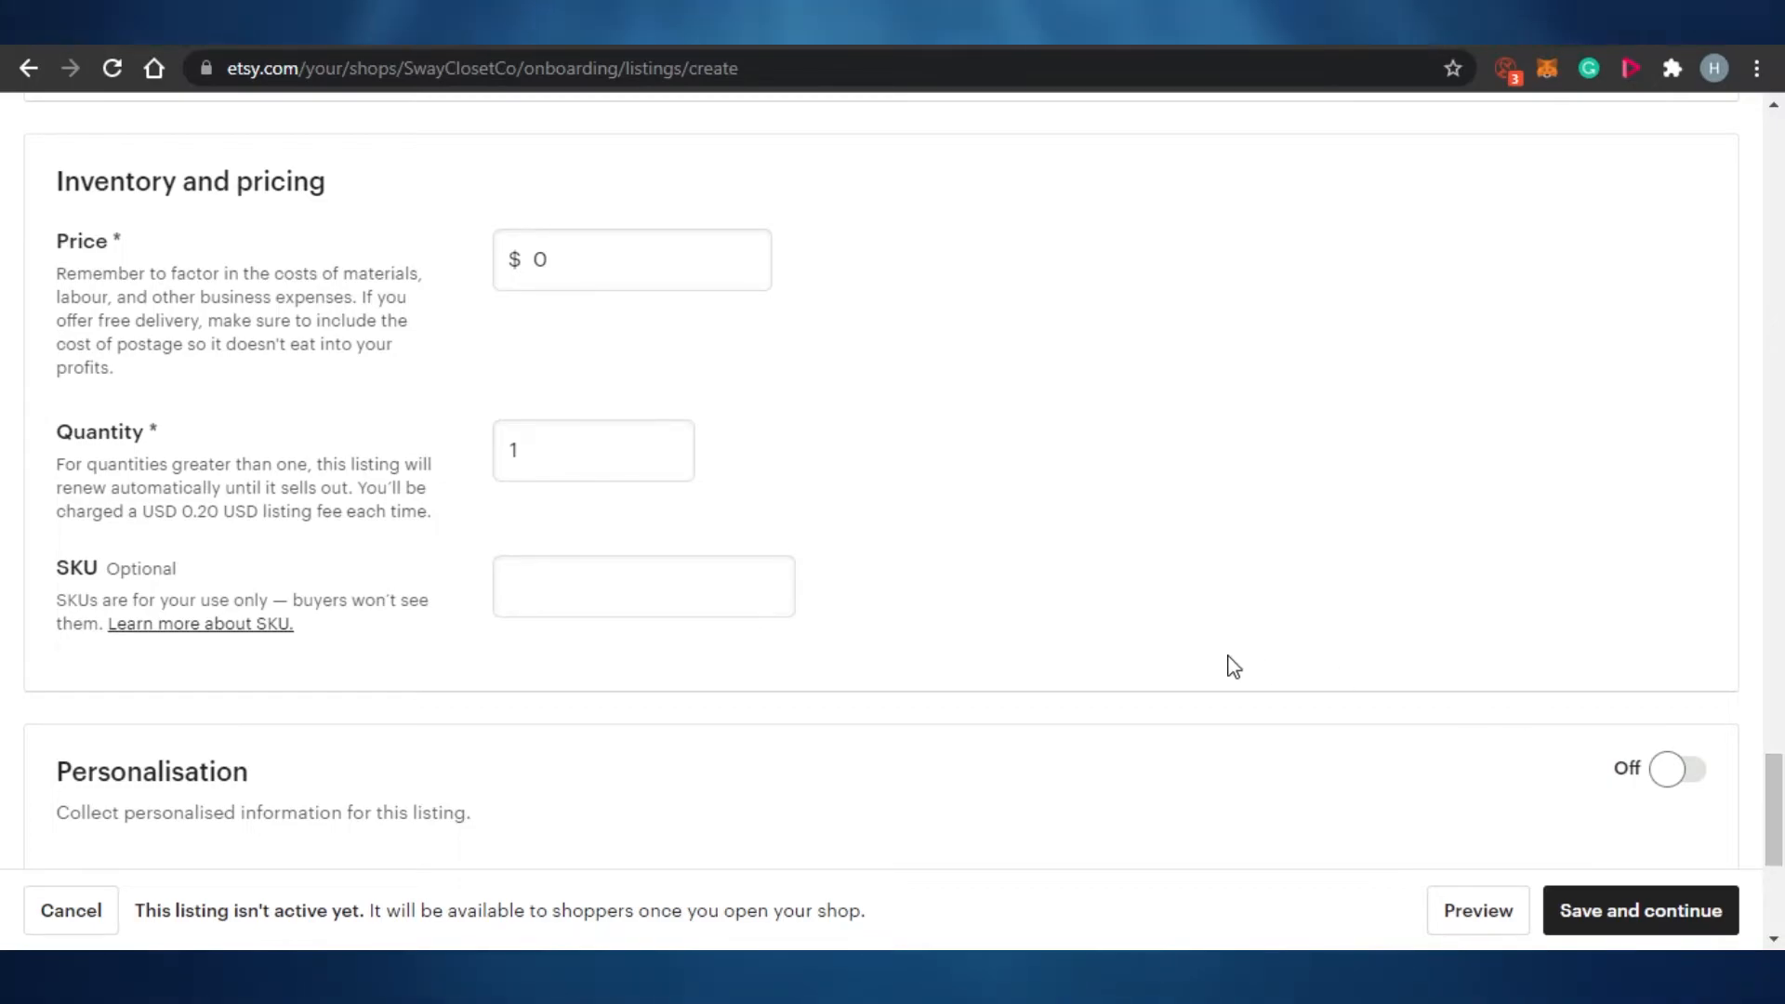
left_click(679, 184)
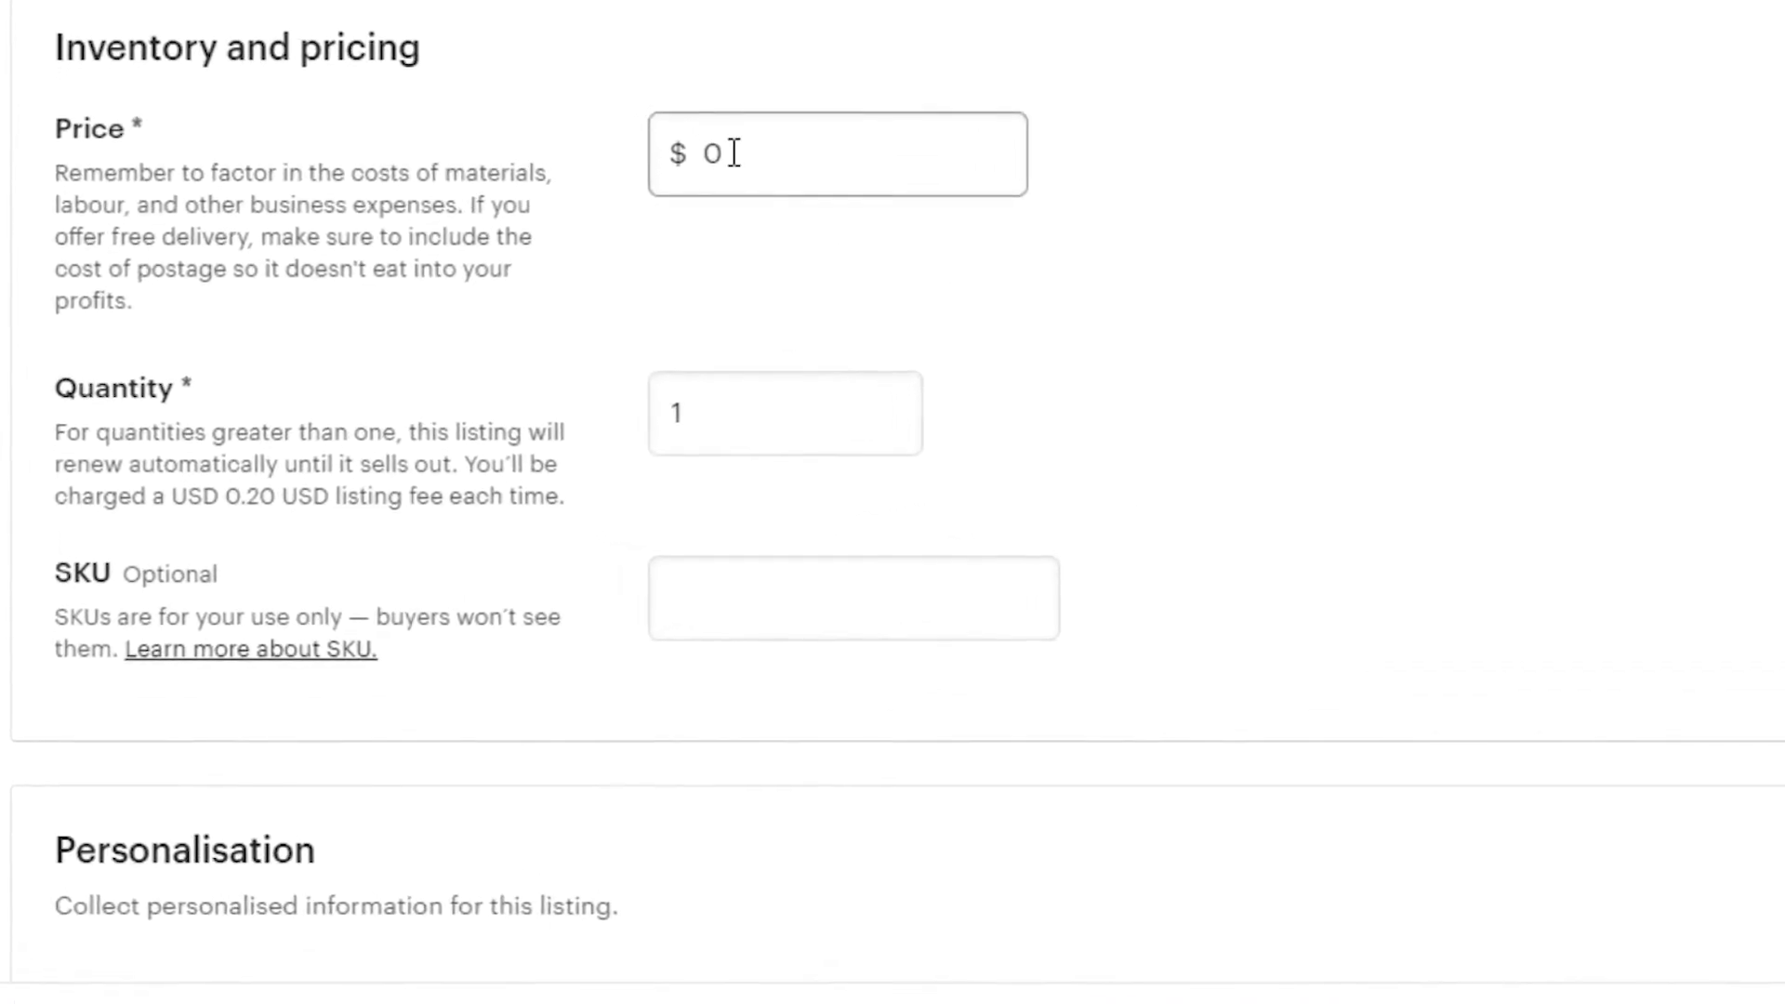
key("BackSpace")
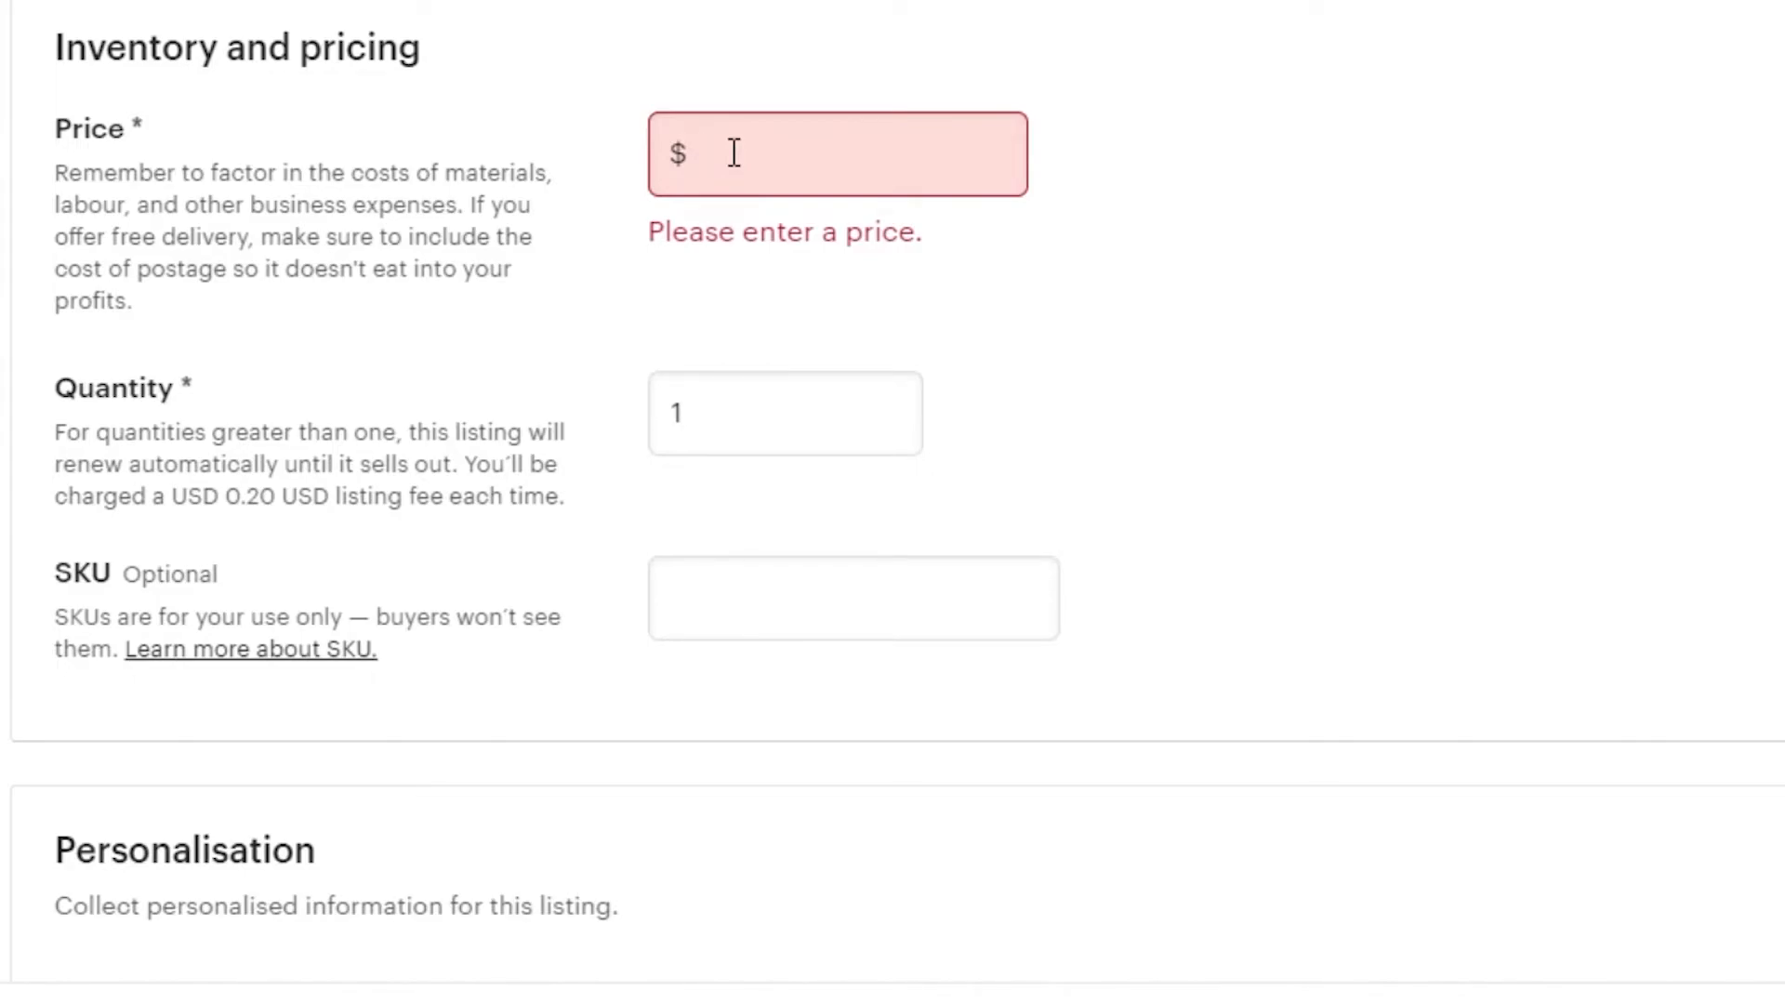
type("11")
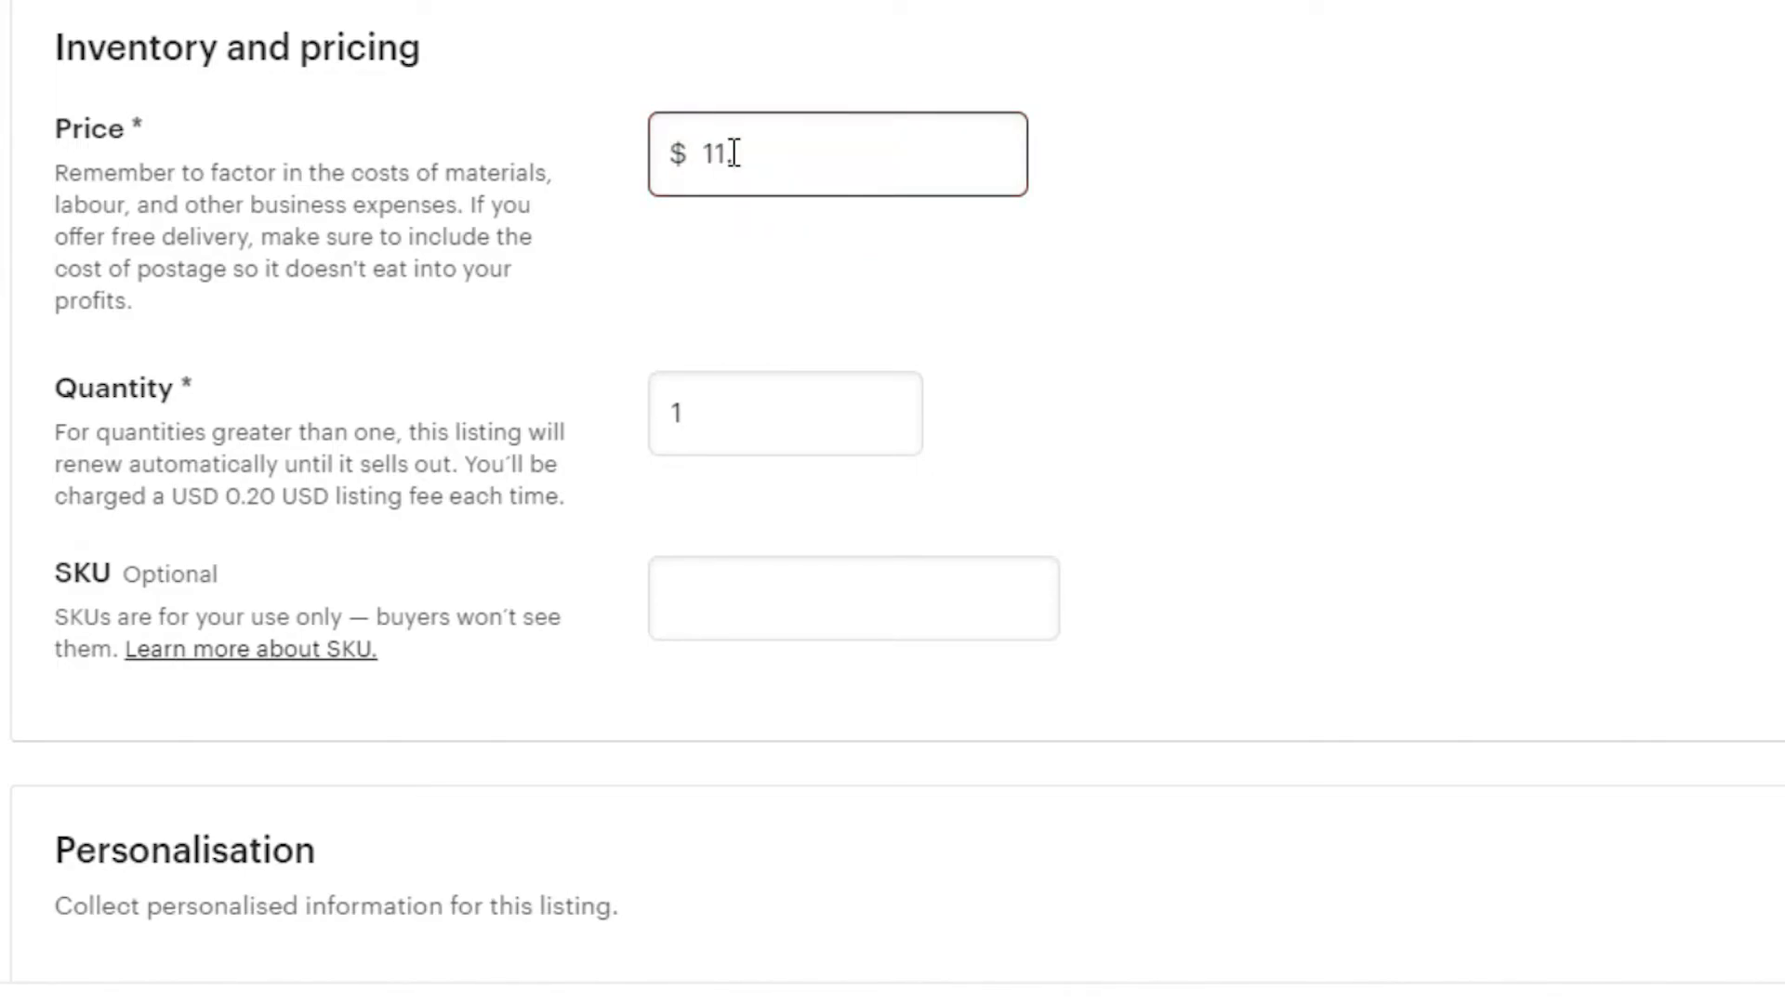
double_click(718, 430)
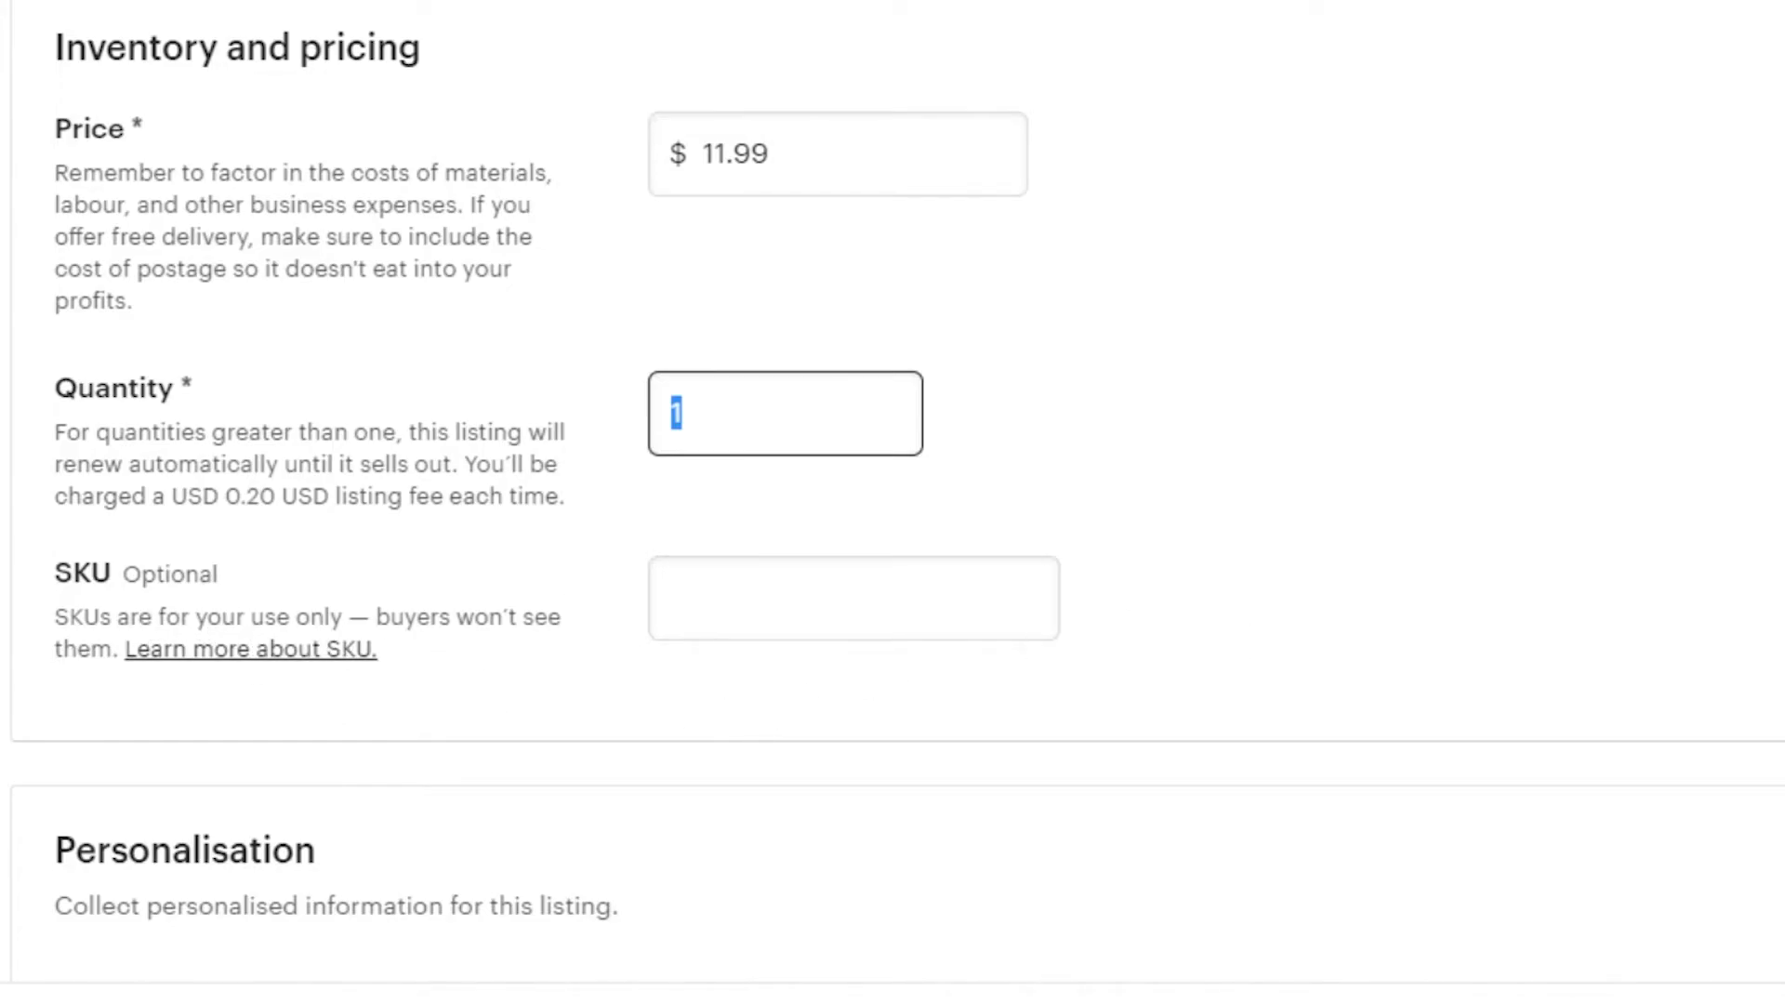
scroll(1580, 409, "down", 2)
left_click(1479, 357)
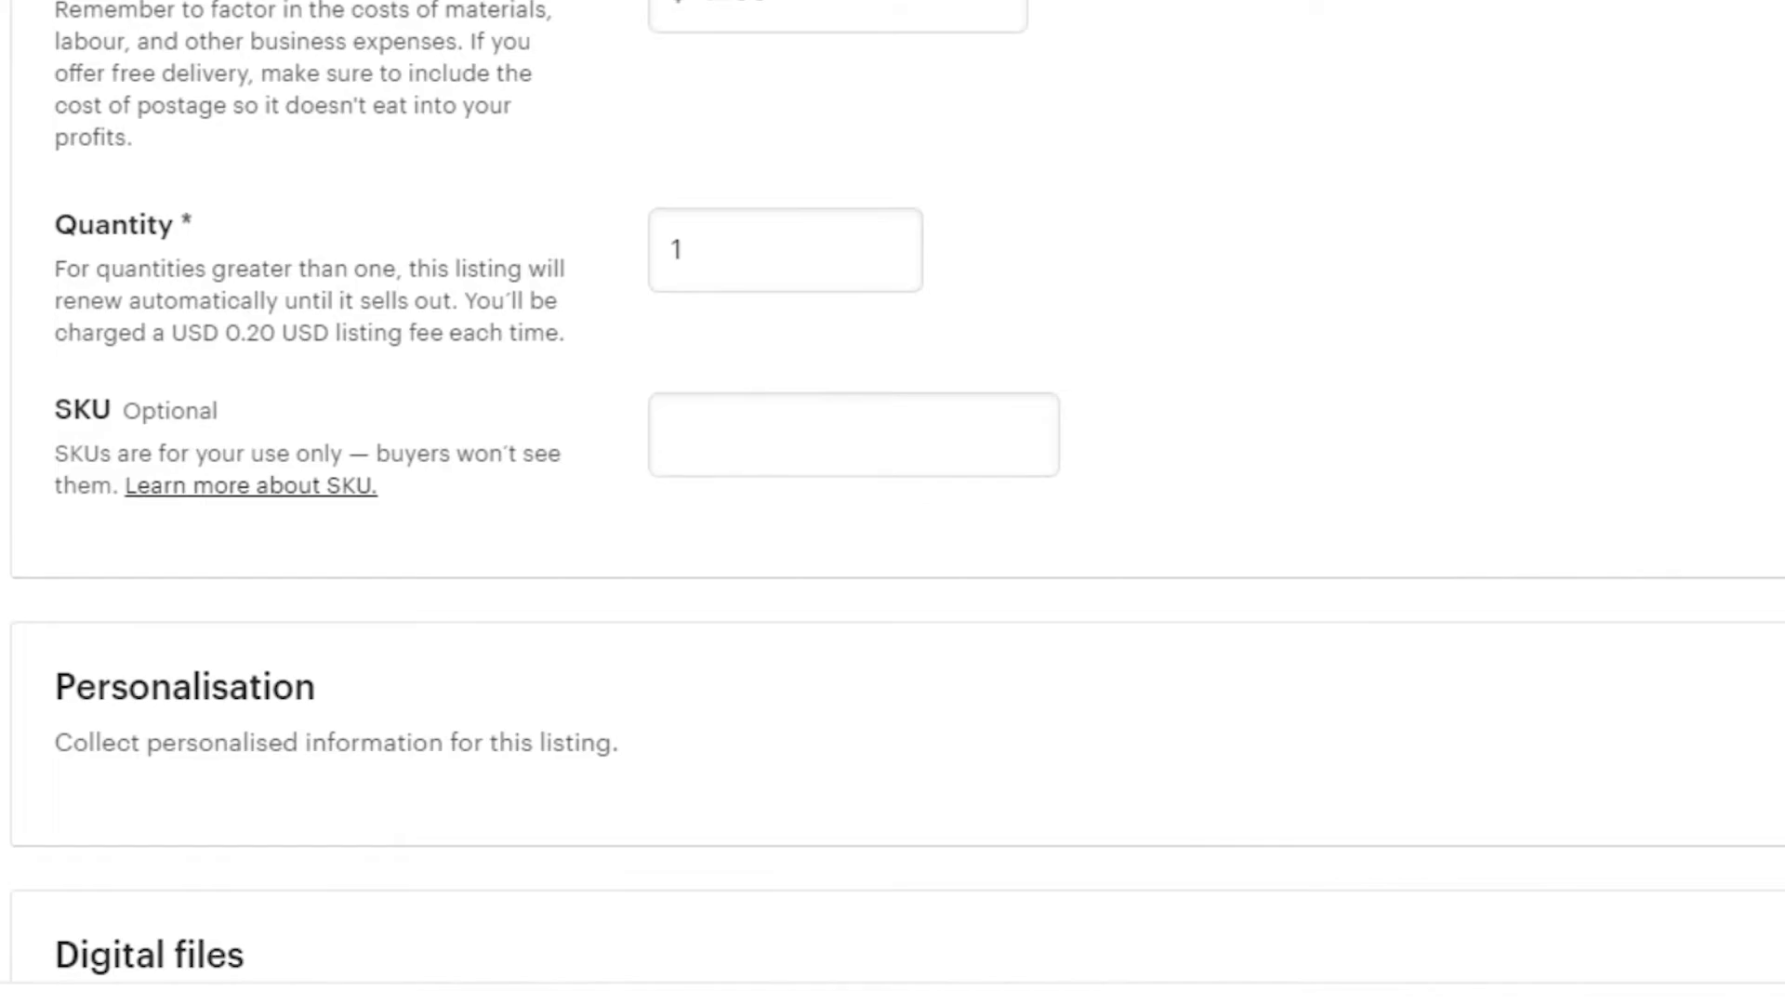
Step: Turn on personalisation to look at its buyer instruction options and turn it off again
scroll(892, 502, "down", 4)
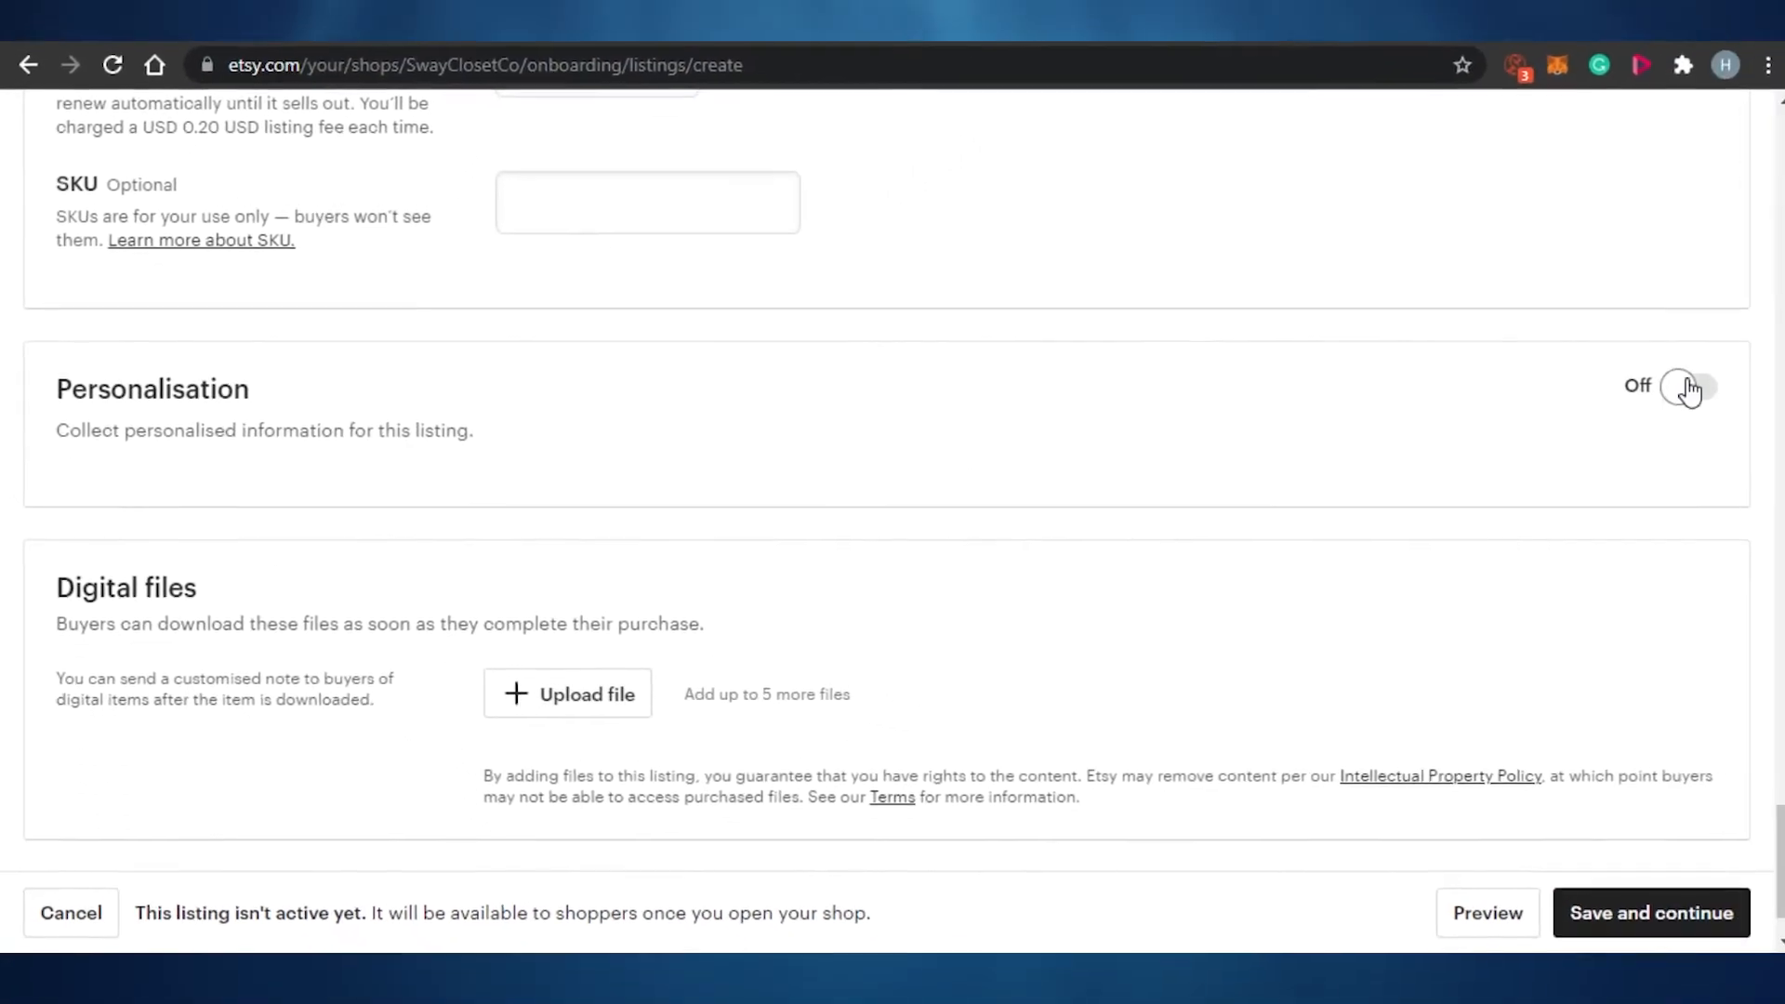
left_click(1700, 389)
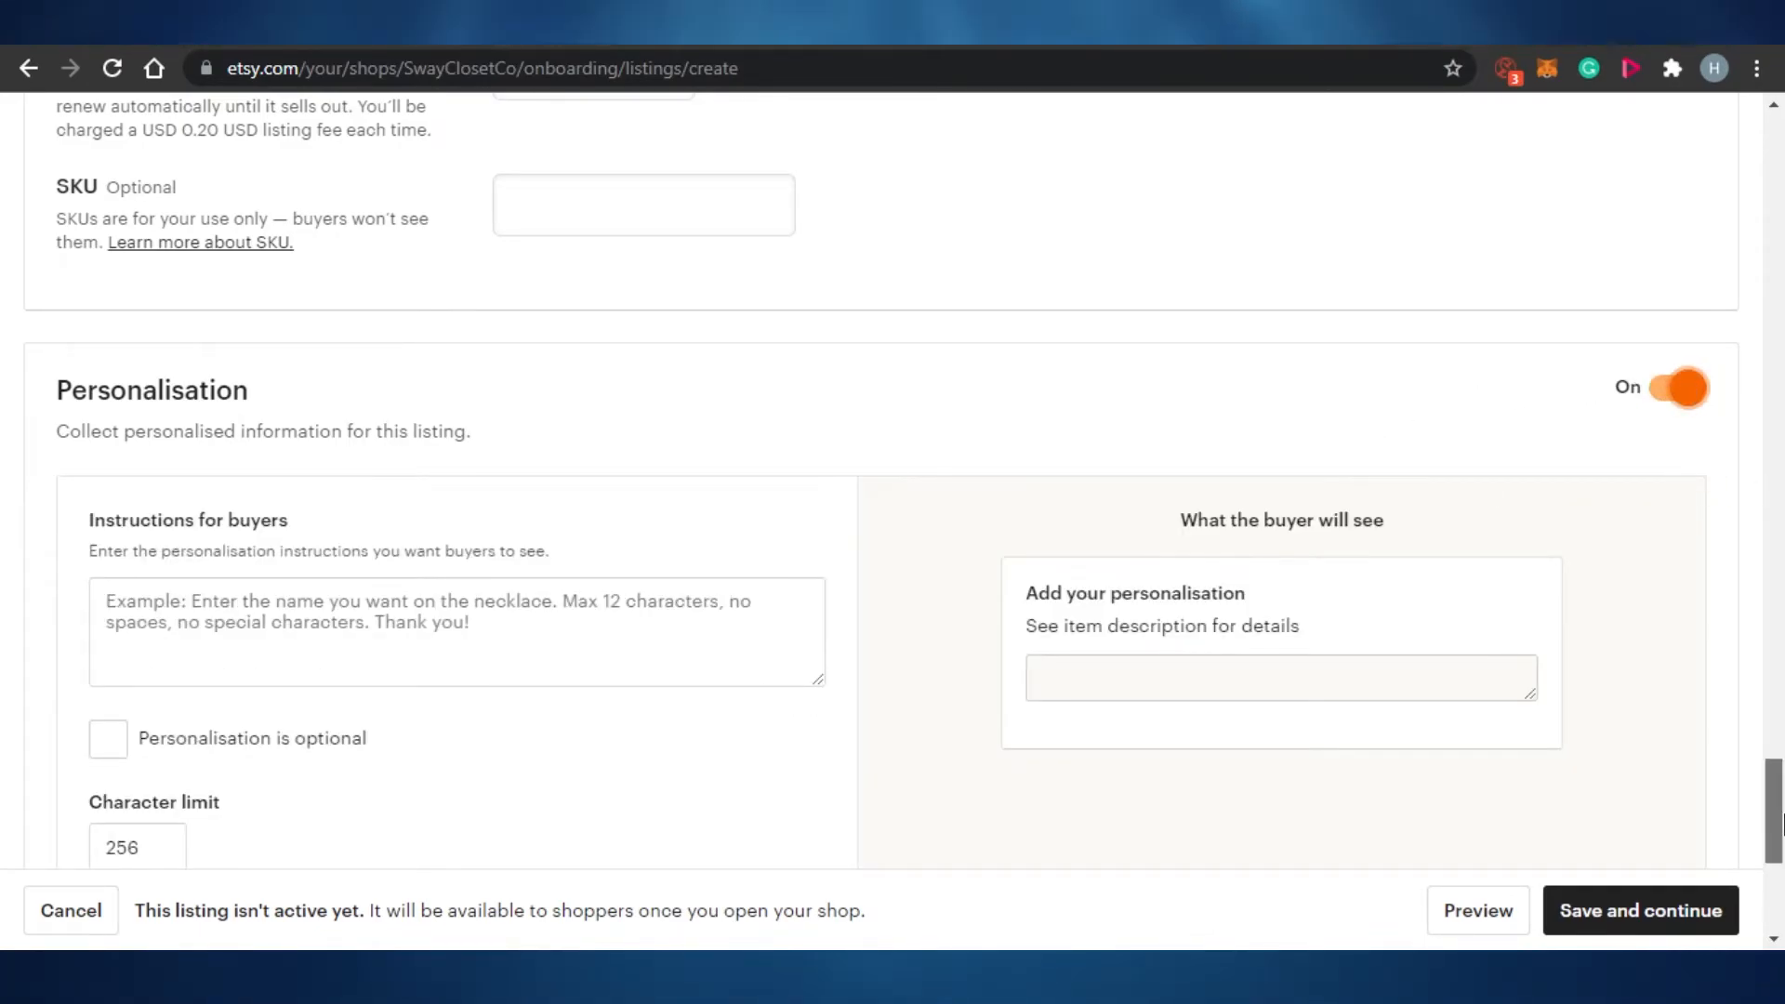
scroll(1153, 350, "down", 2)
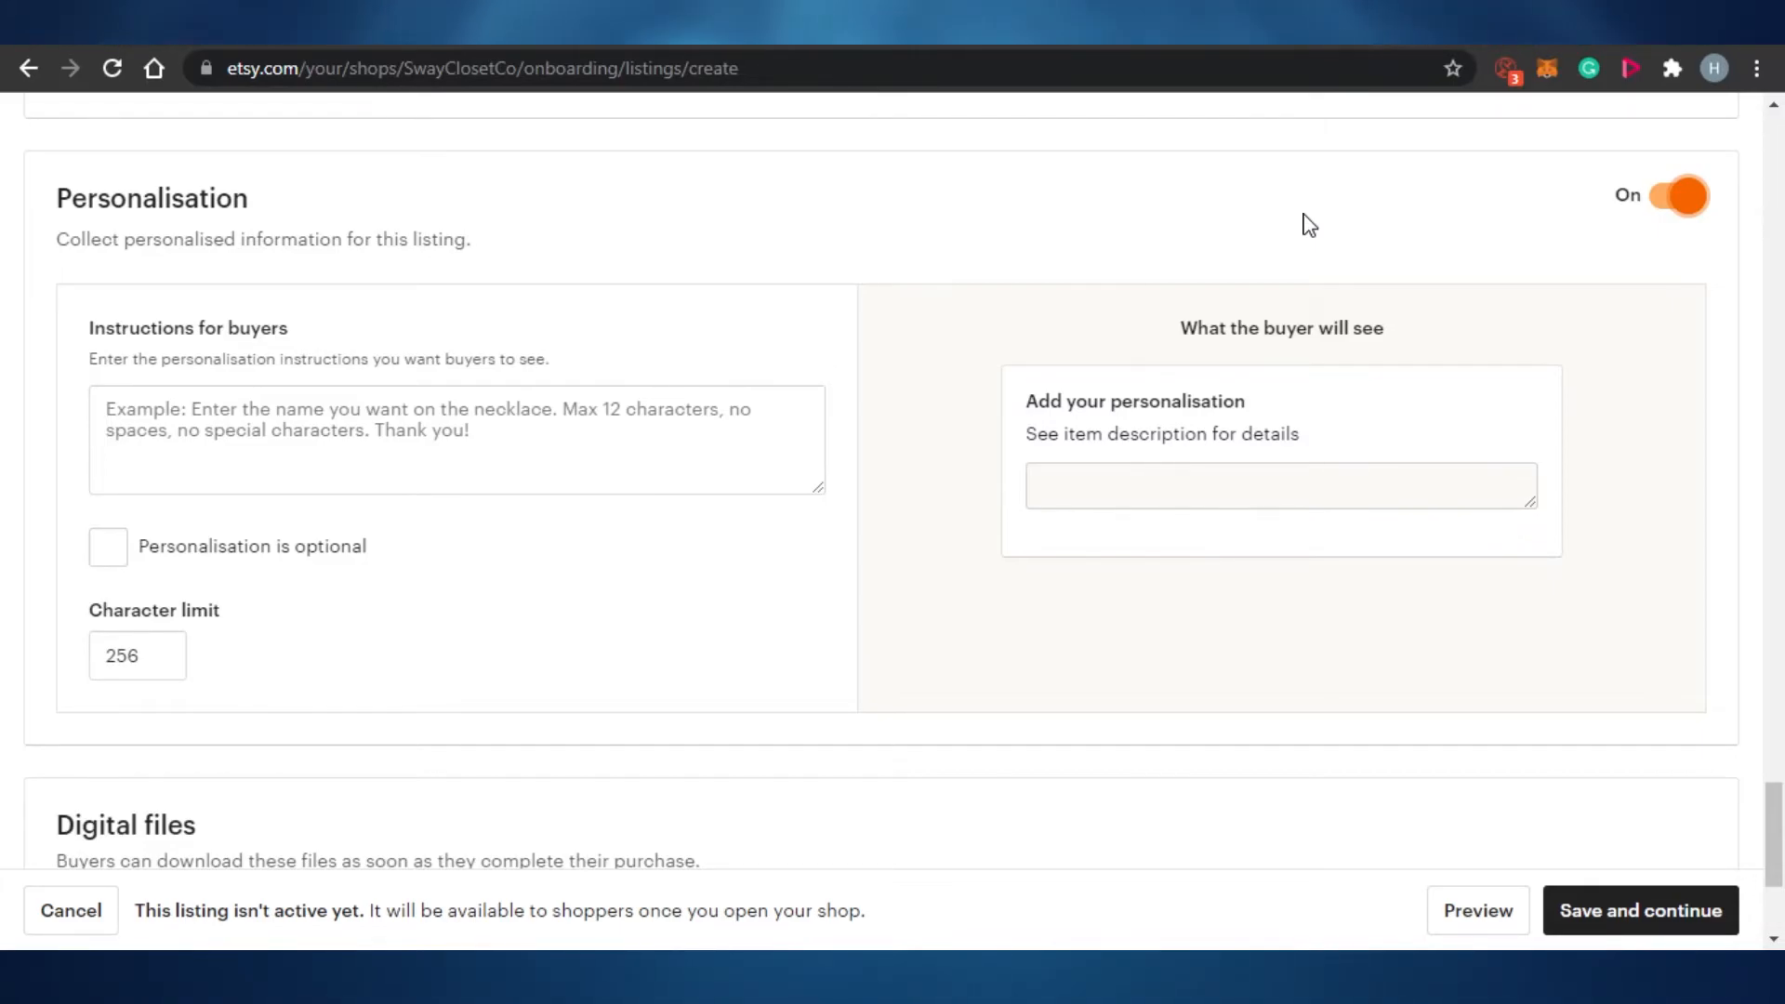
left_click(1685, 206)
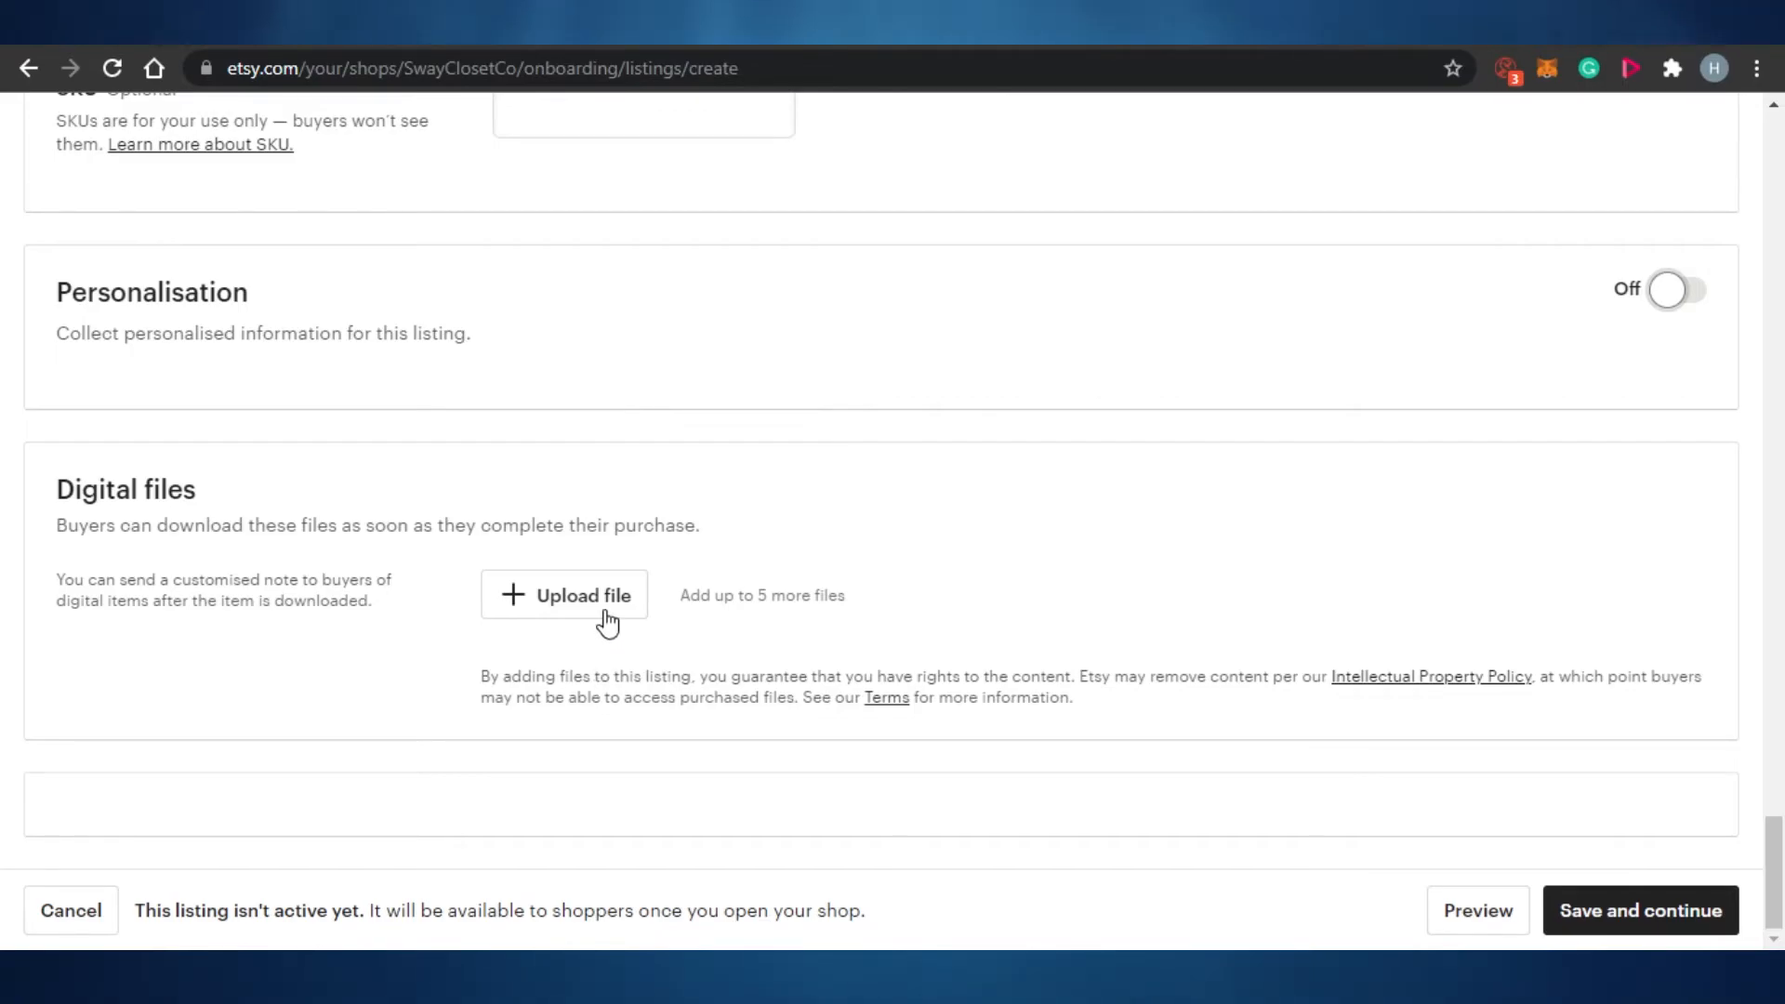
Step: Upload the PDF "Untitled design (1)" from the Downloads folder as the listing's digital file
left_click(578, 596)
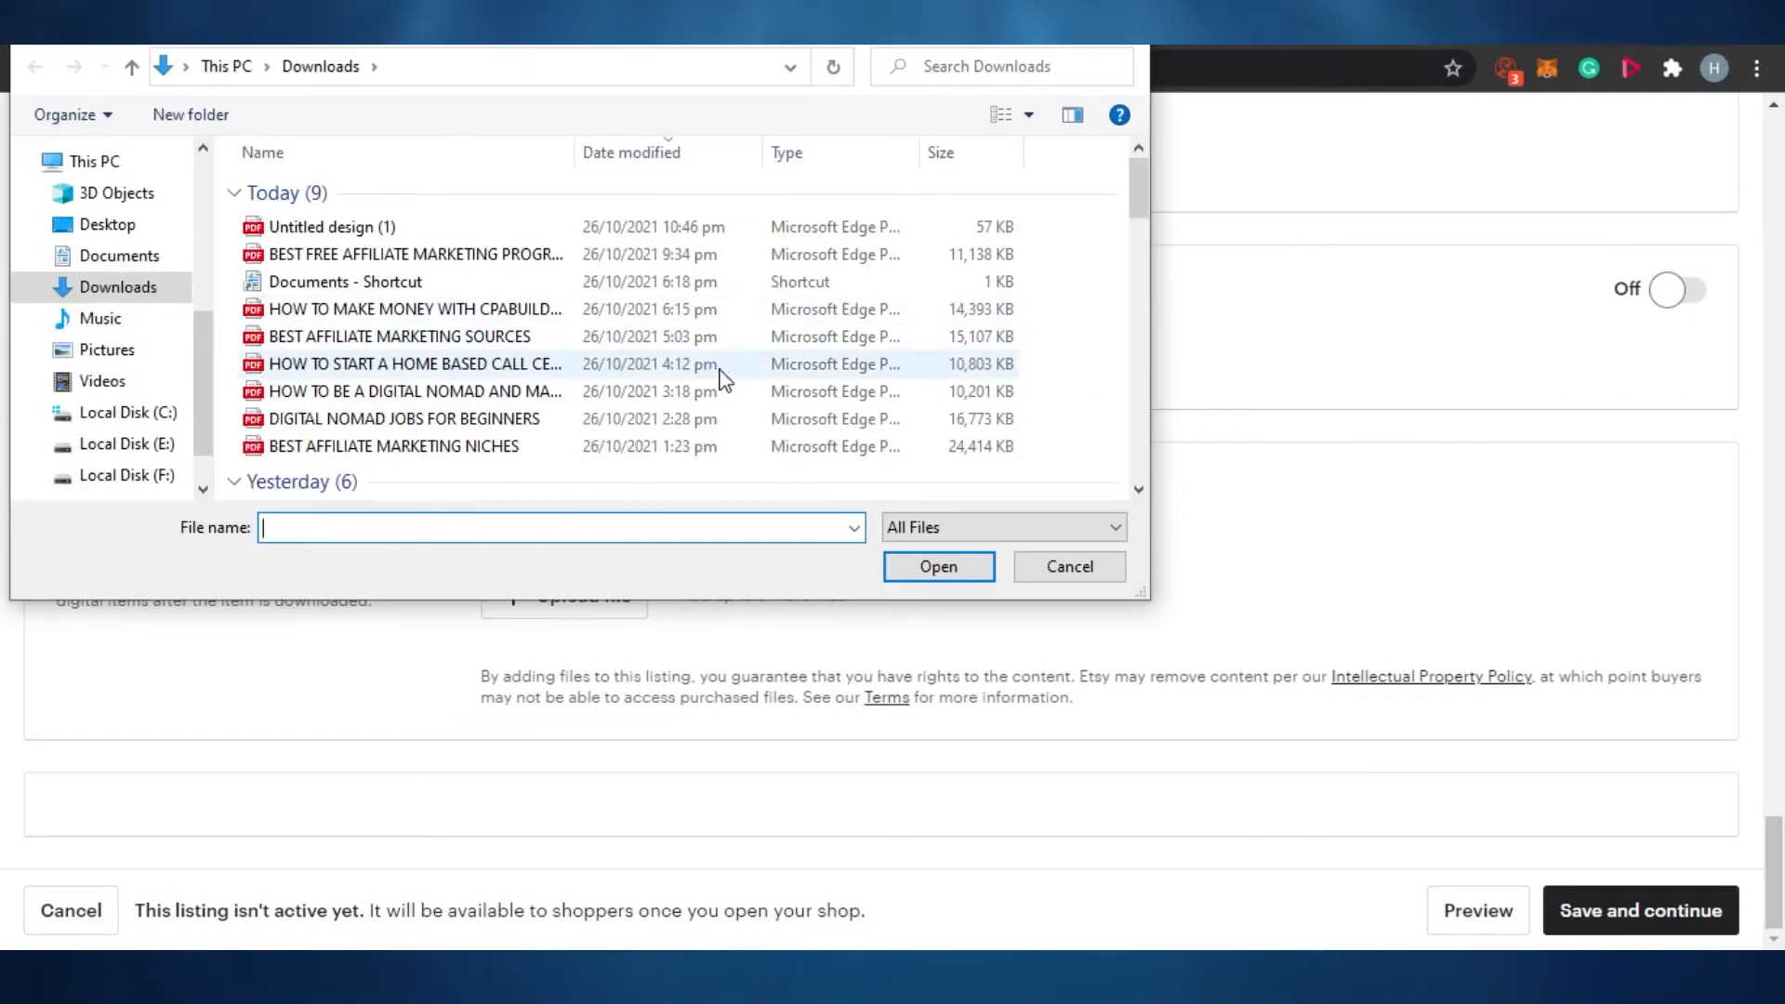
mouse_move(1140, 197)
left_mouse_down()
mouse_move(1144, 432)
mouse_move(1136, 173)
left_mouse_up()
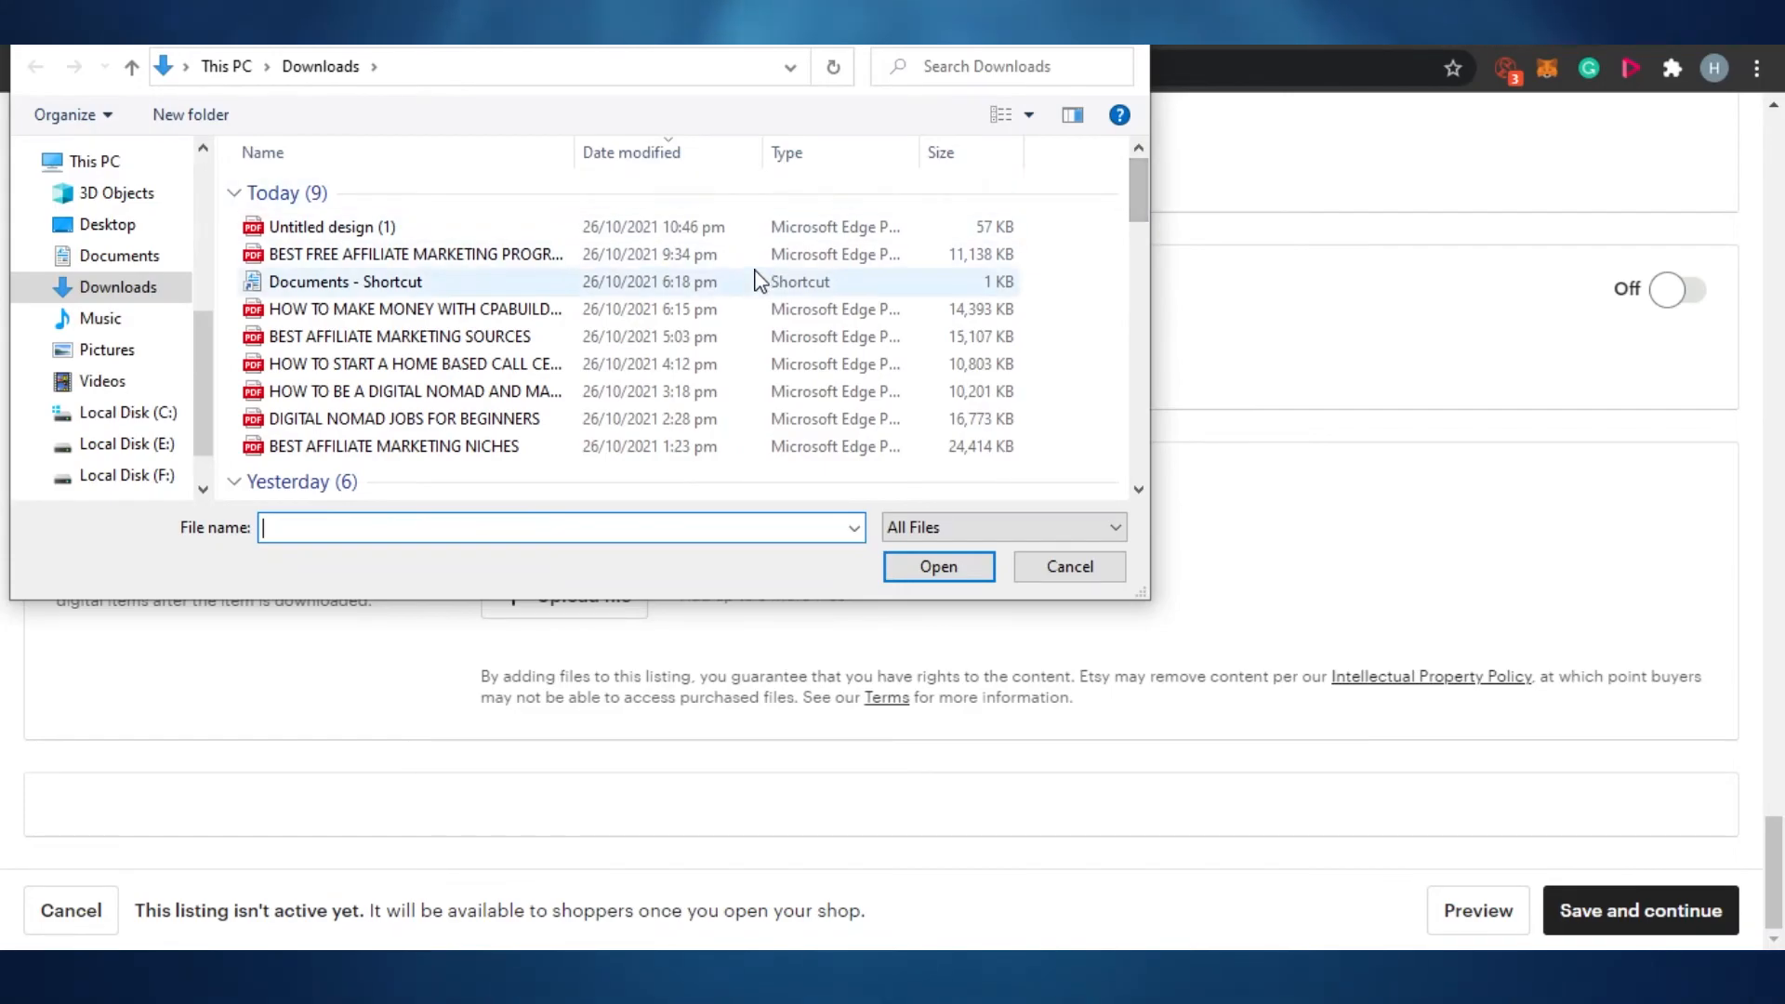
left_click(486, 228)
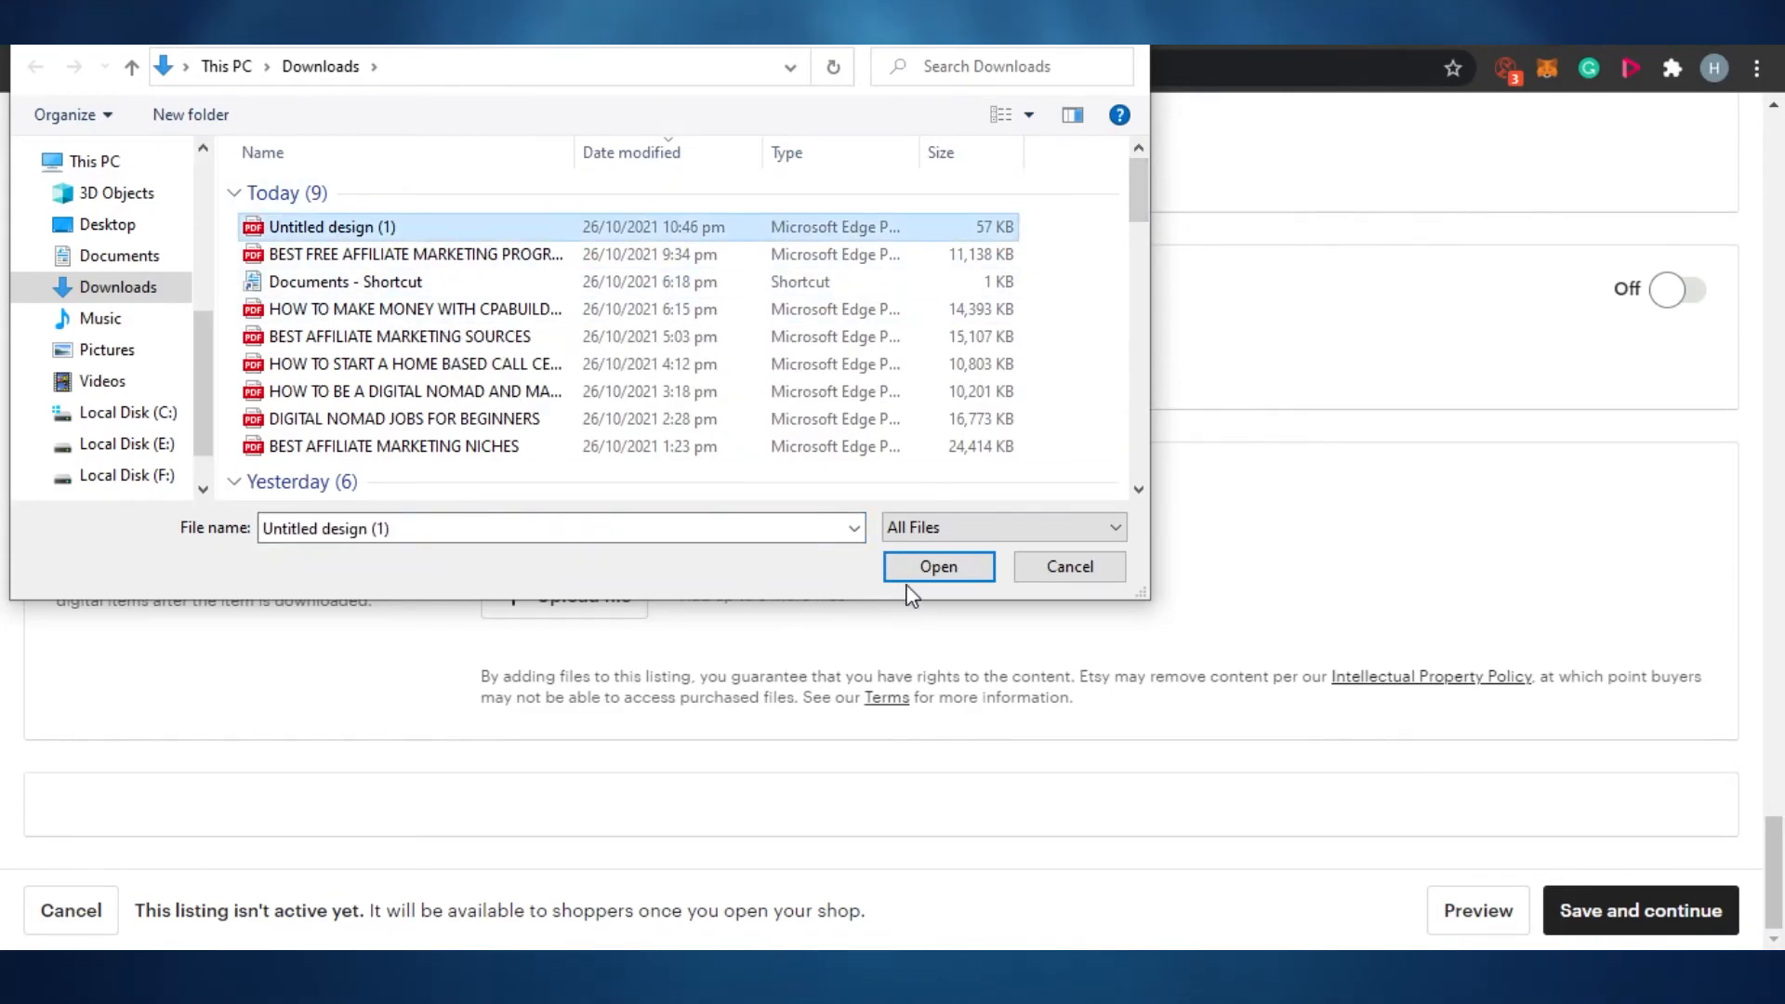
left_click(960, 570)
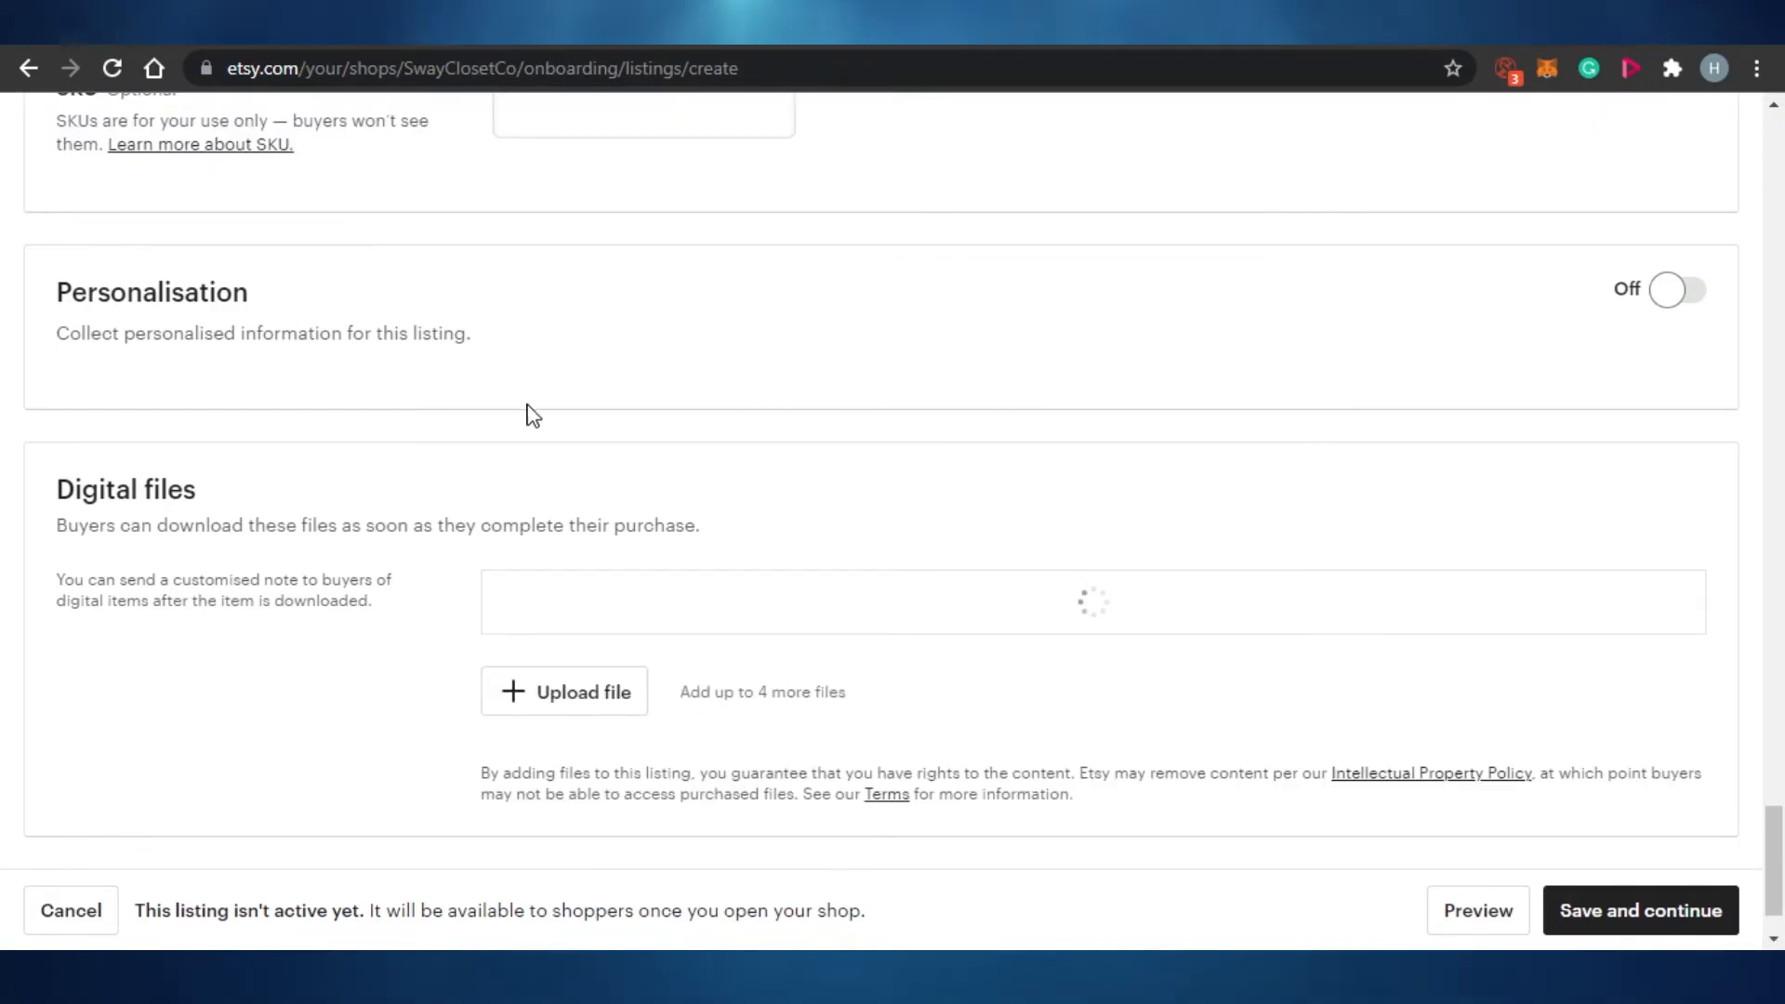
left_click_drag(972, 666, 588, 455)
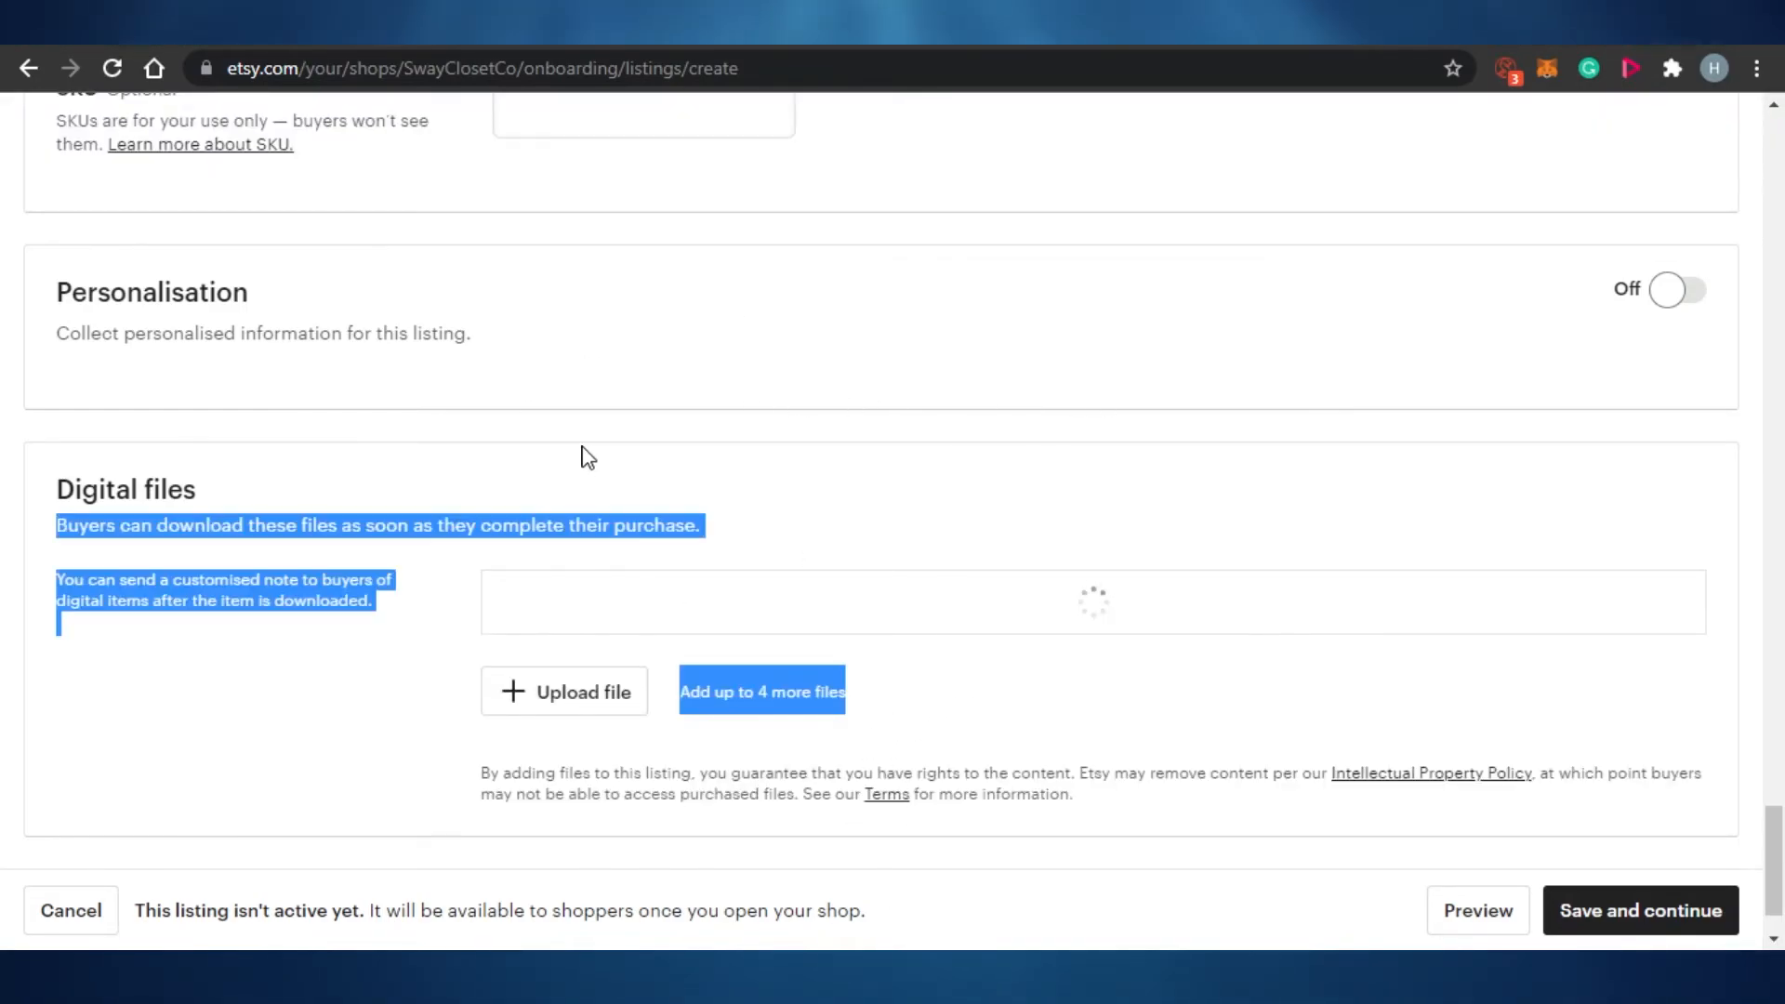
left_click(298, 758)
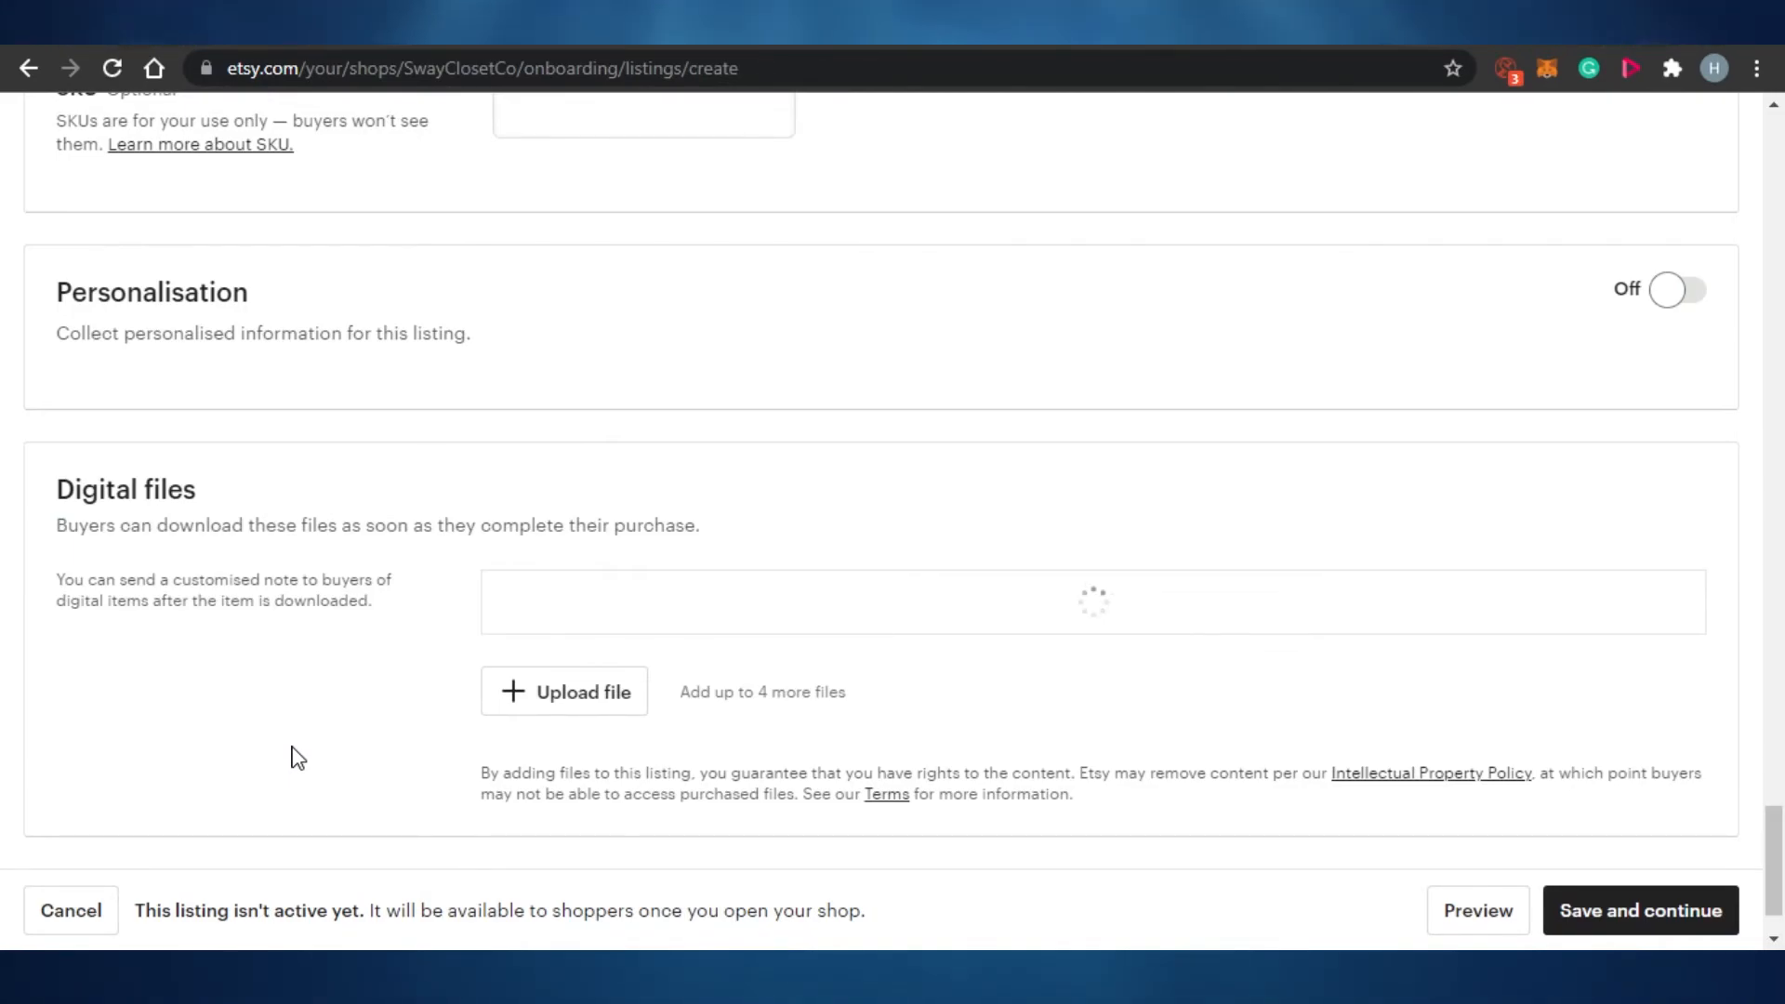
Step: Try to save the listing and continue, and check the upload in the Digital files section
left_click_drag(1783, 838, 1783, 728)
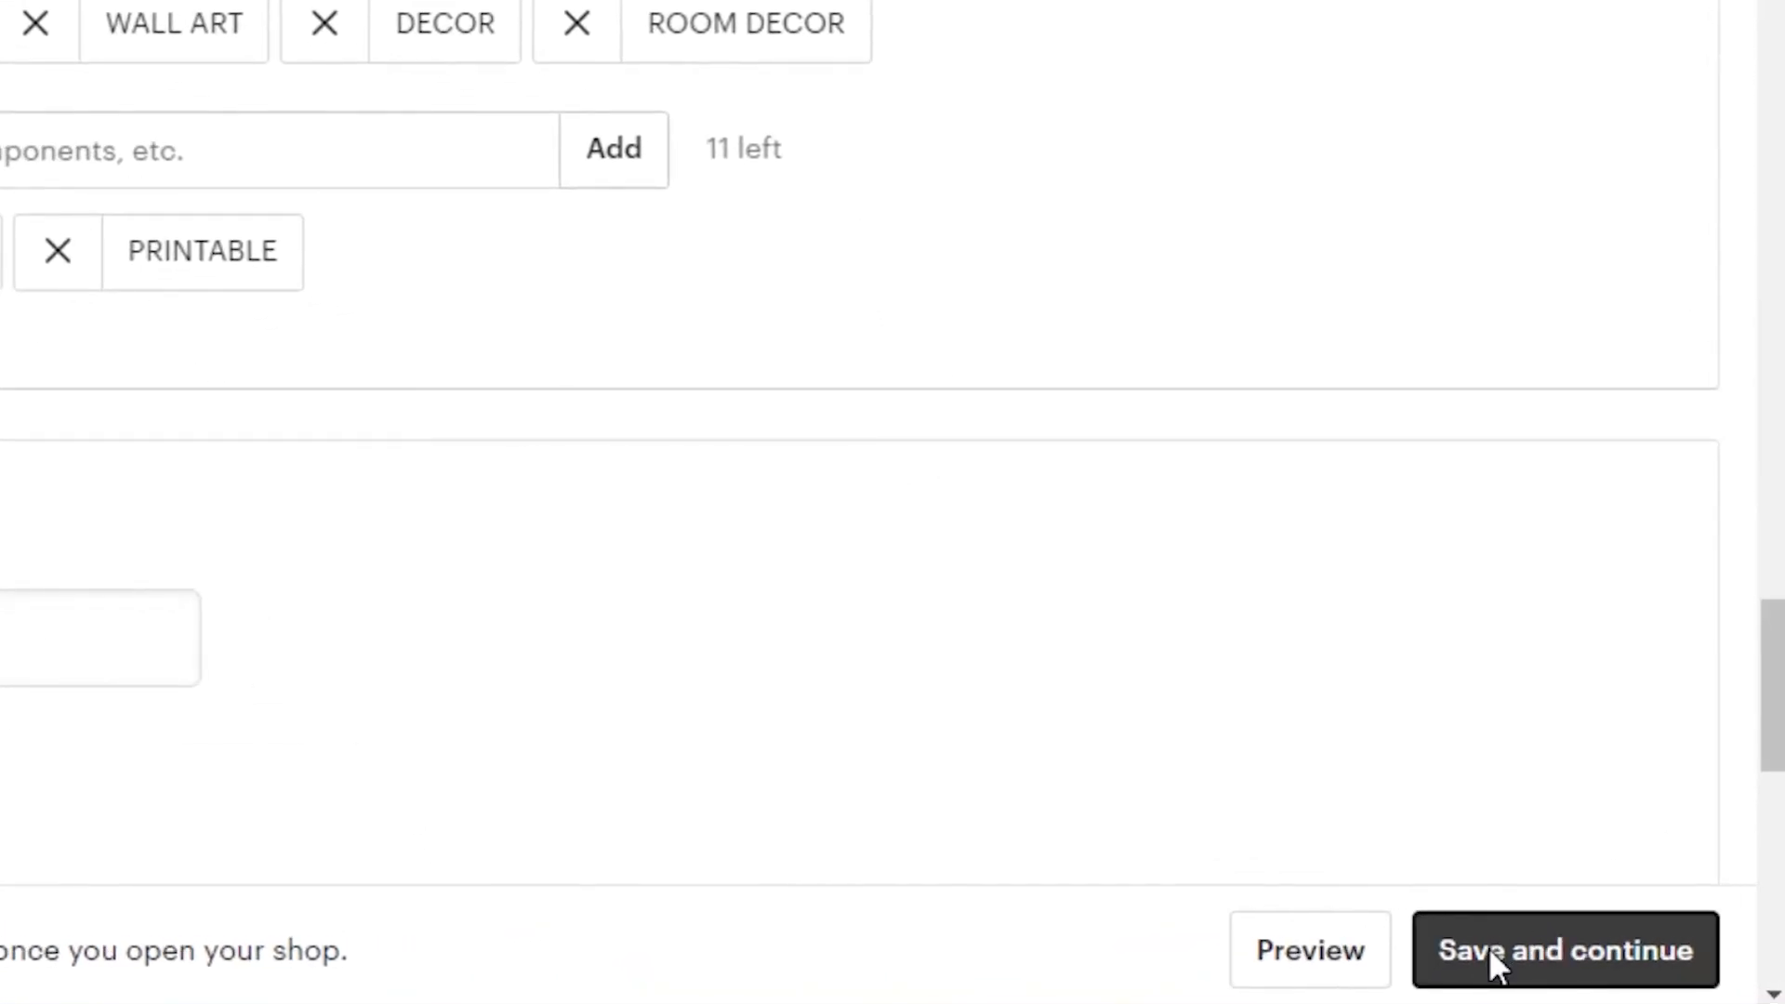
left_click(1490, 955)
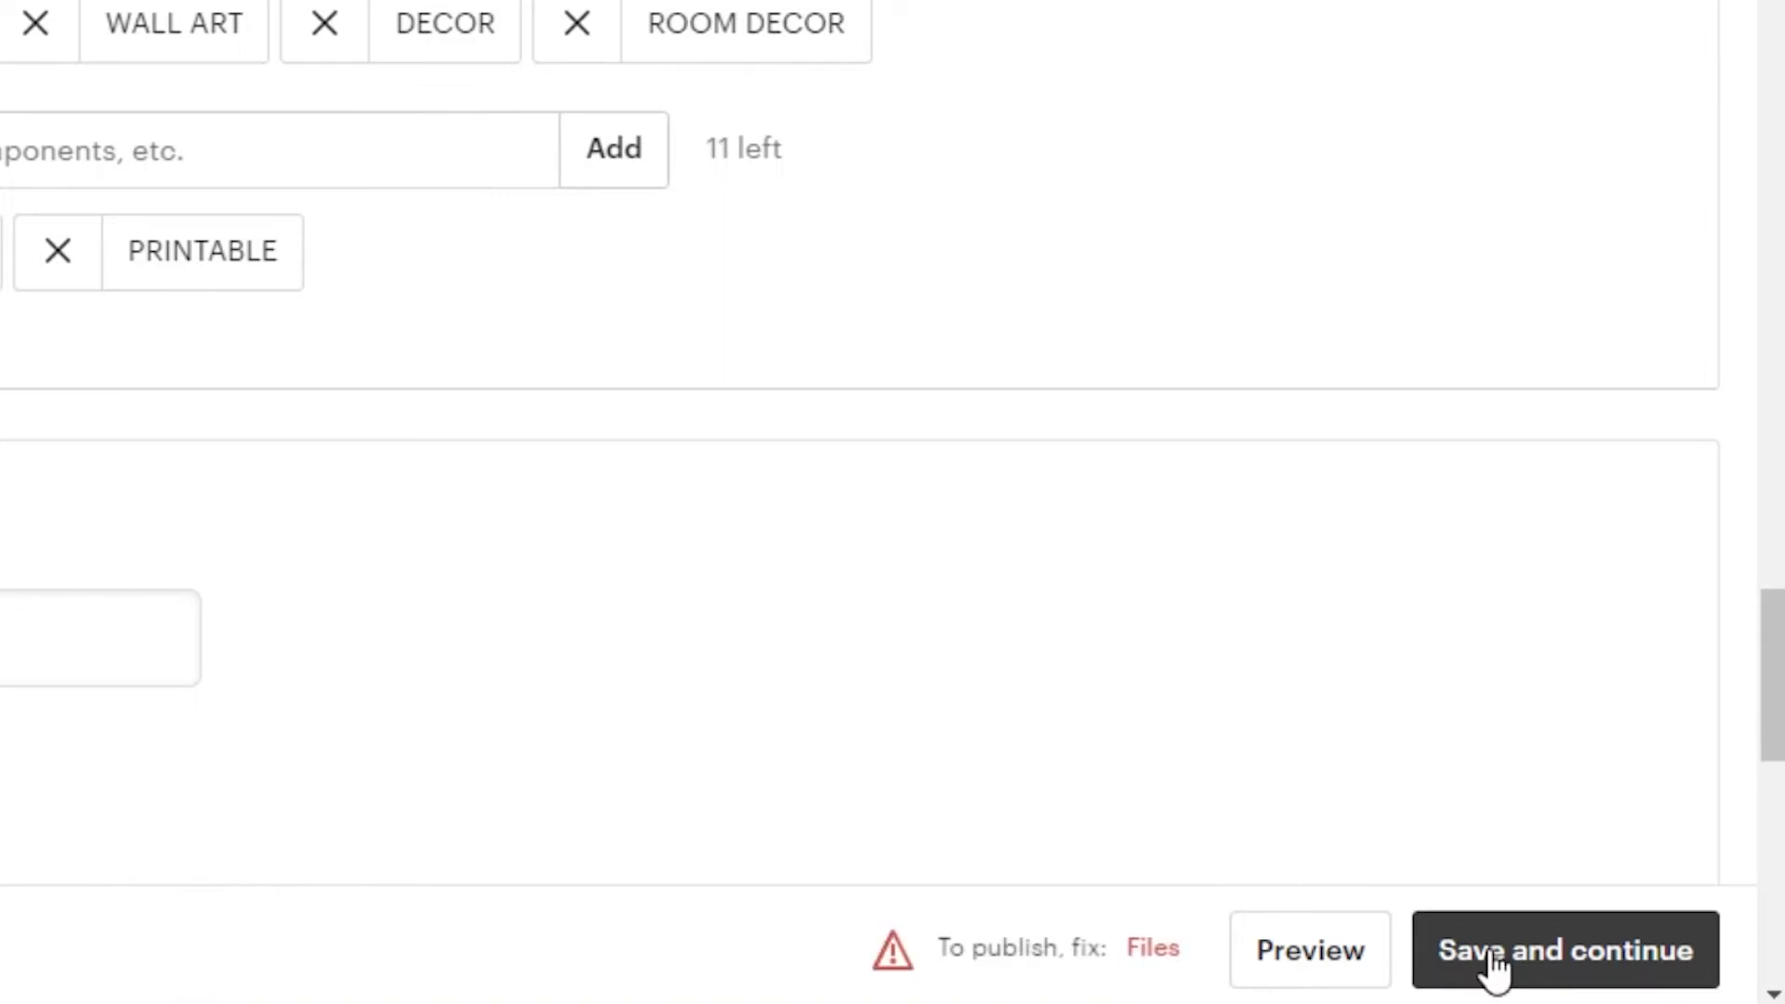
left_click_drag(1774, 690, 1780, 874)
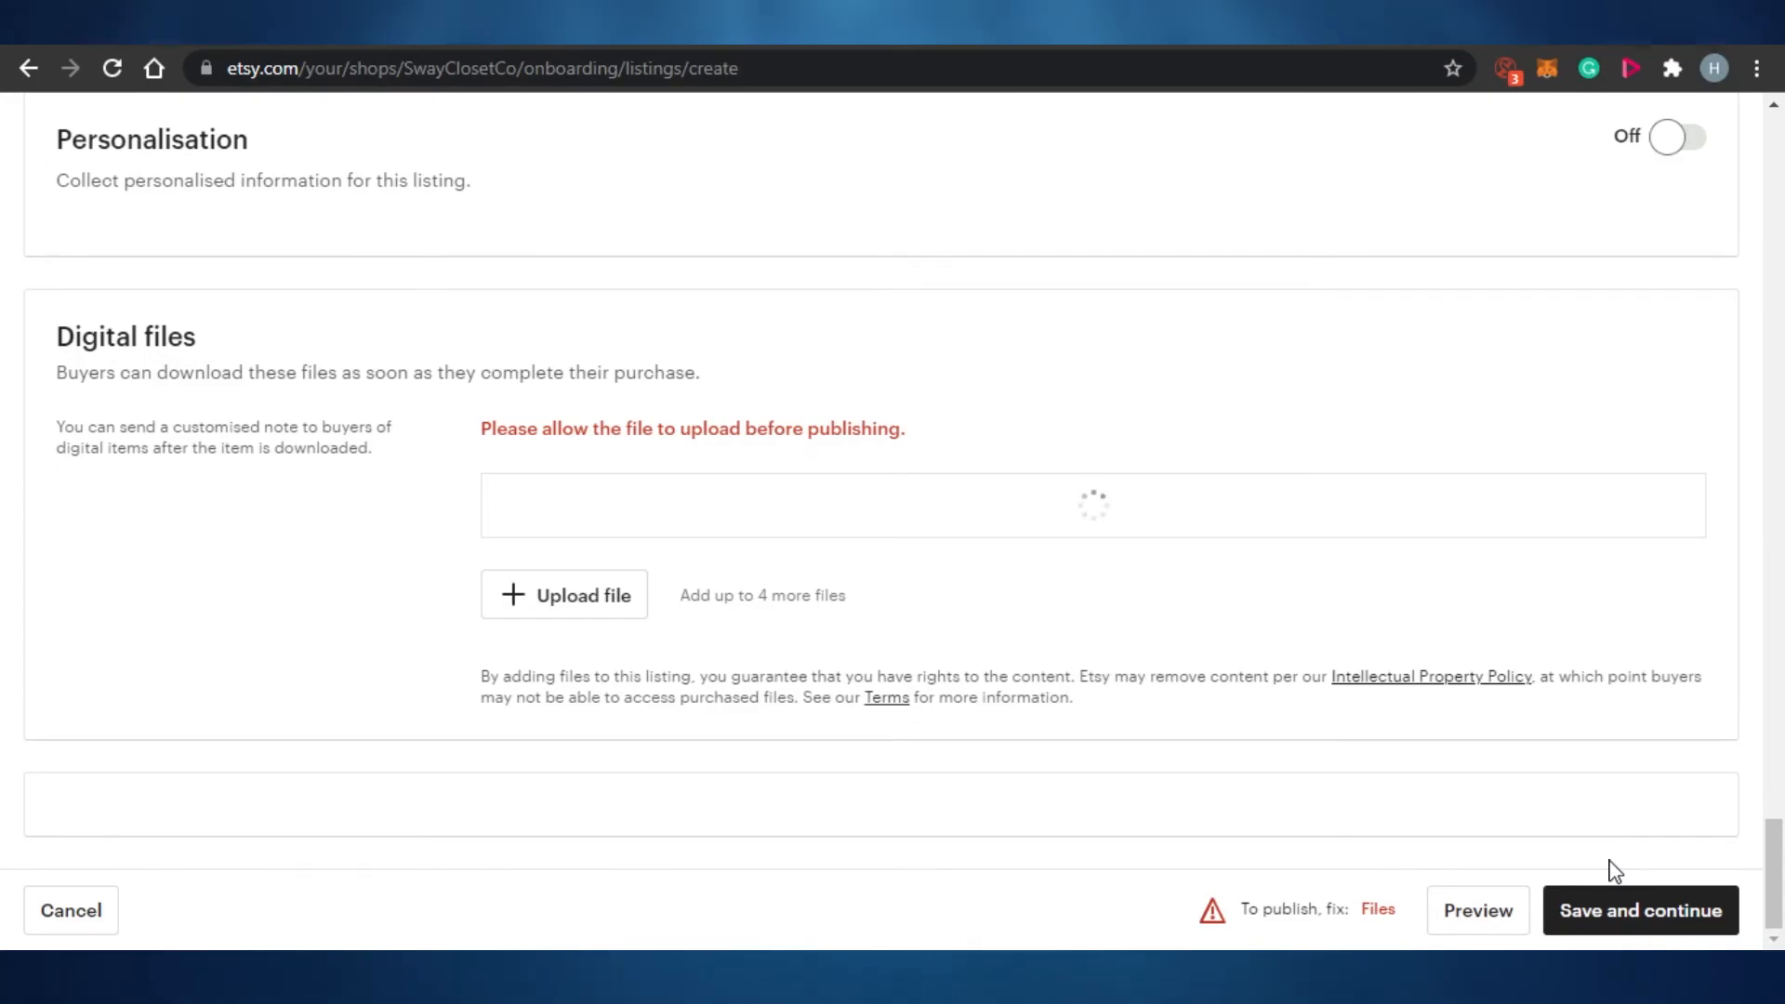
left_click_drag(1774, 888, 1780, 851)
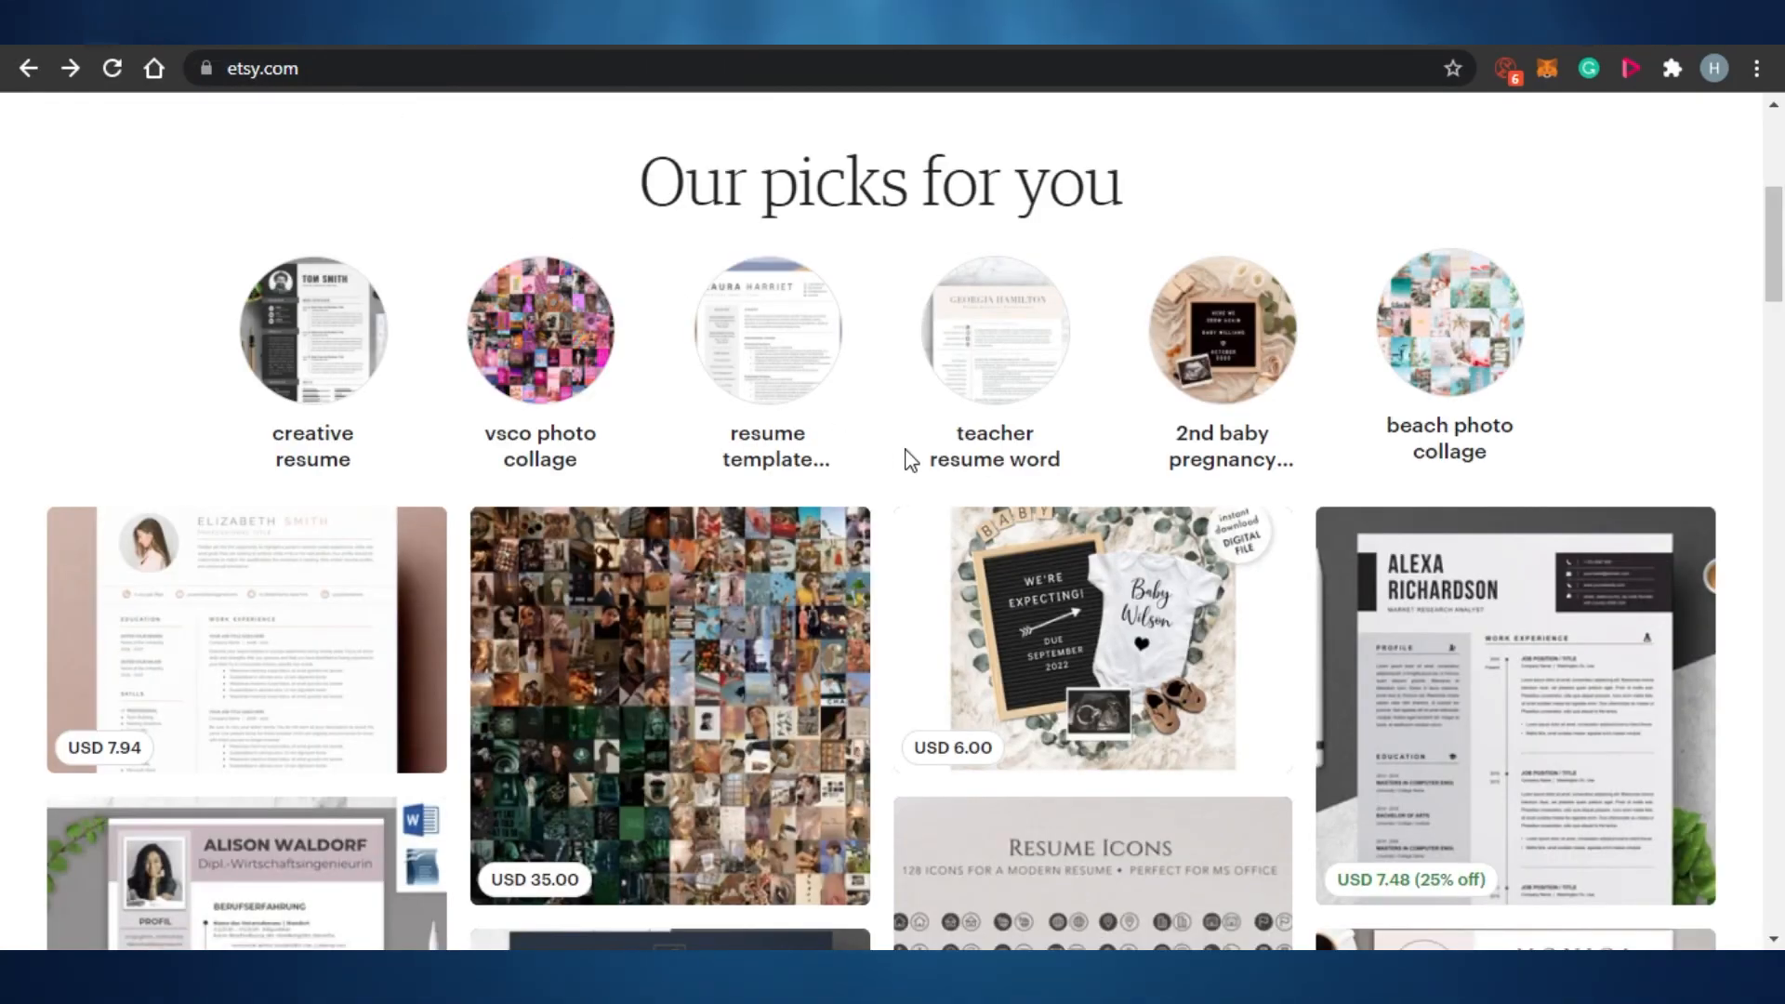
left_click_drag(1782, 286, 1784, 509)
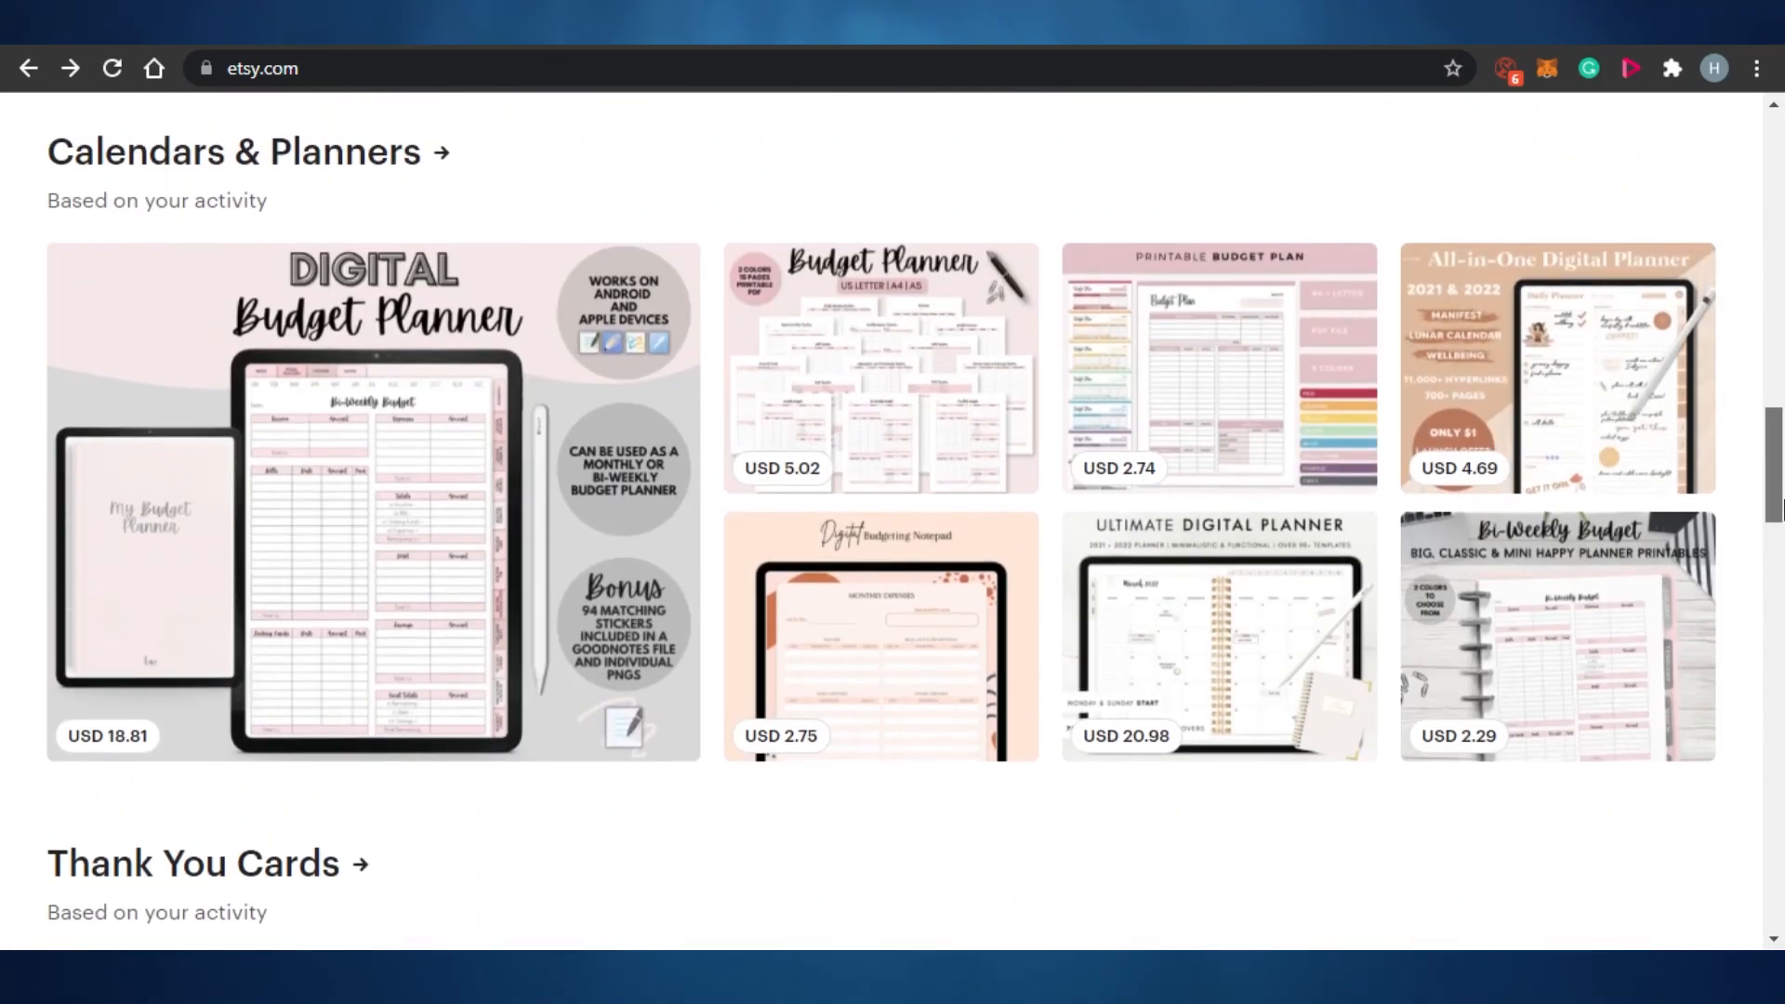